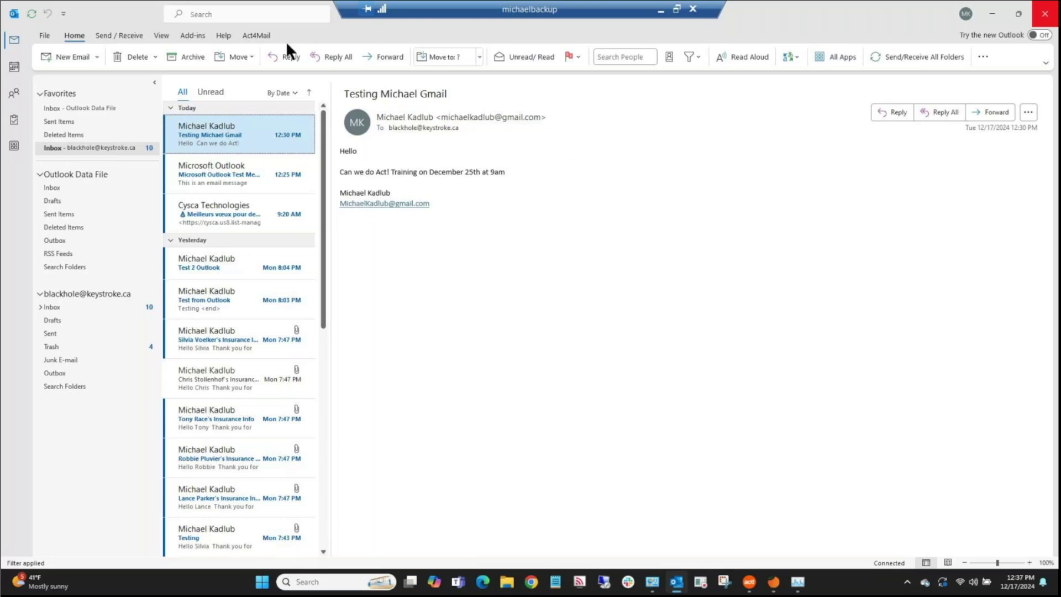
# Step: Open the Act4Mail settings and examine the Act! database connection details, including the Web API URL
pyautogui.click(262, 36)
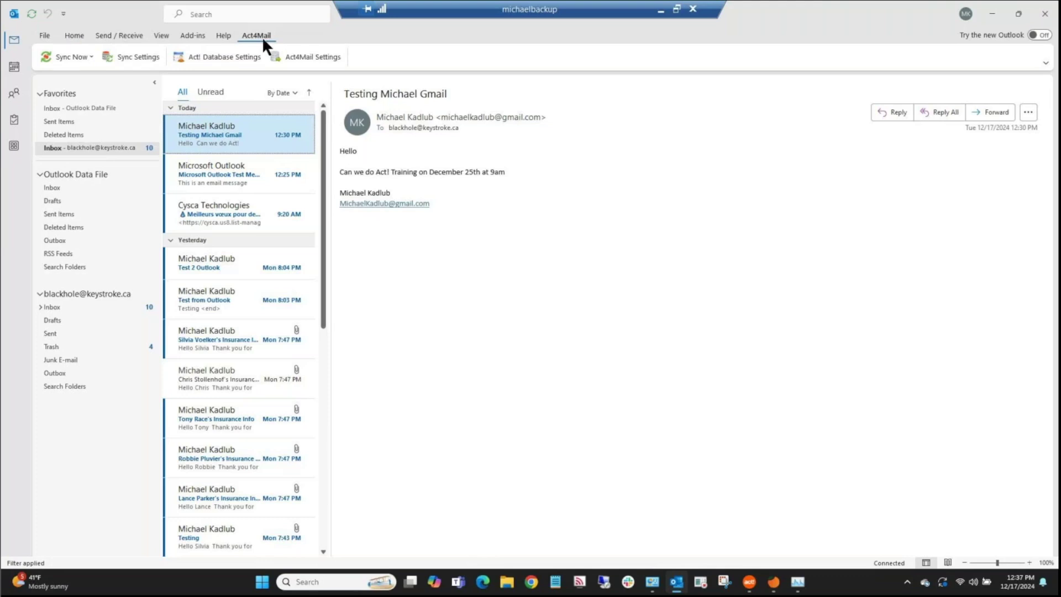
pyautogui.click(288, 54)
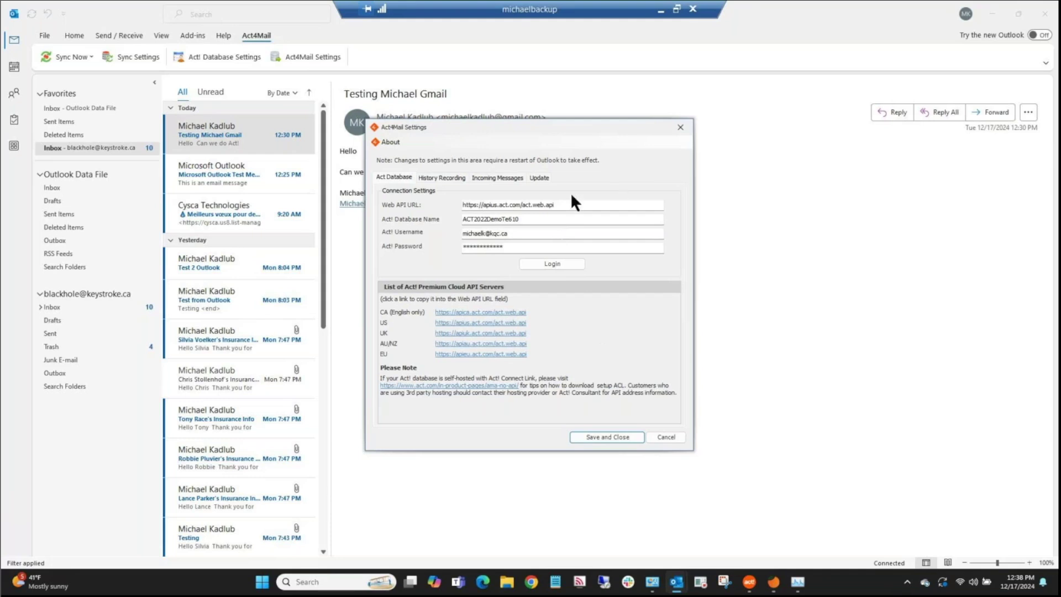
pyautogui.moveTo(567, 202); pyautogui.dragTo(438, 208)
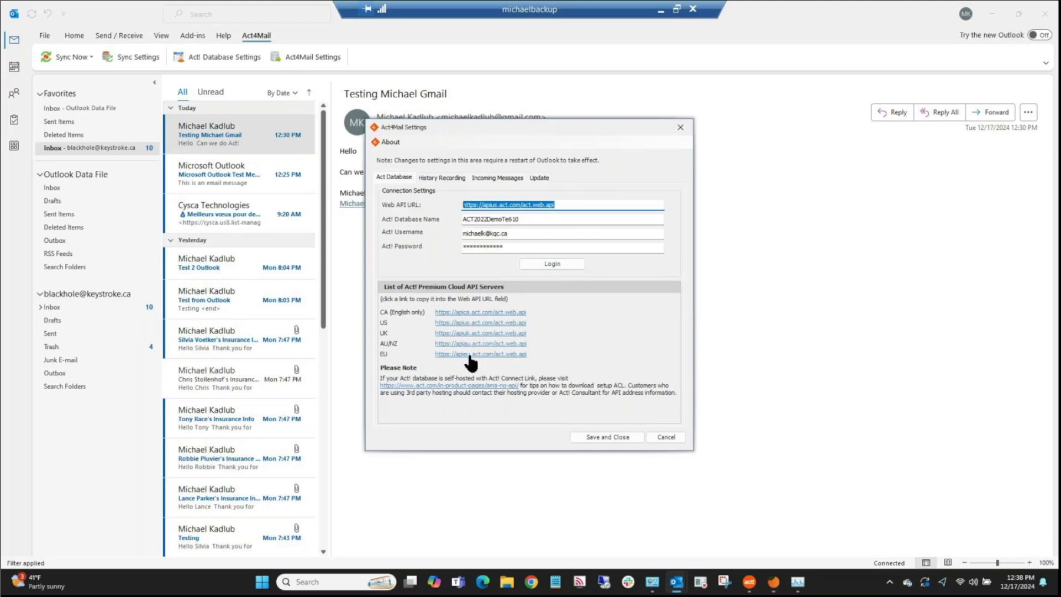
pyautogui.click(621, 205)
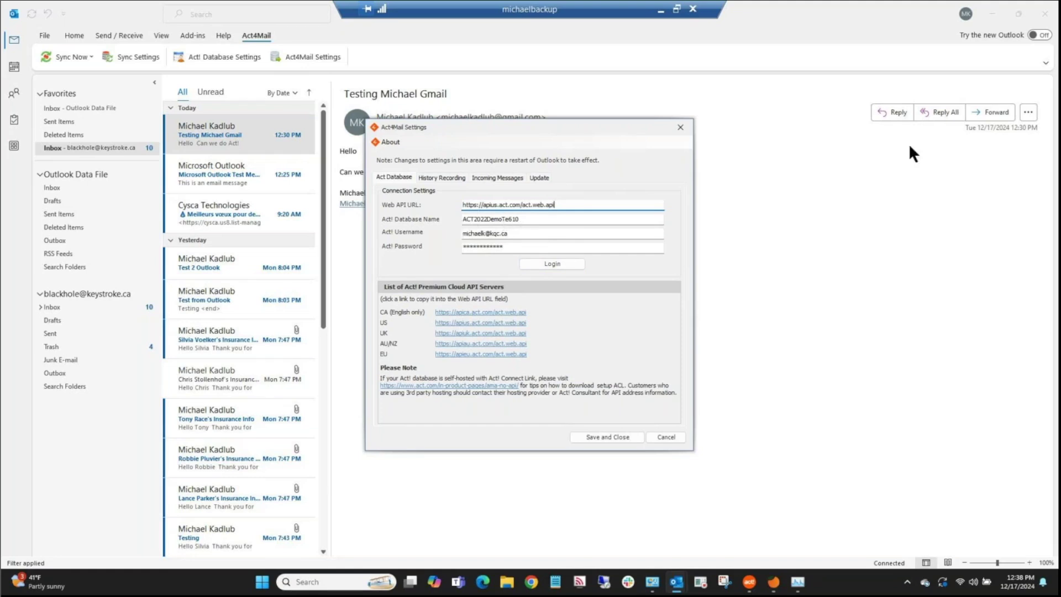
# Step: Switch to Act! in the browser, check the database name in the About Act! information, and return to Outlook
pyautogui.moveTo(1060, 364); pyautogui.dragTo(641, 228)
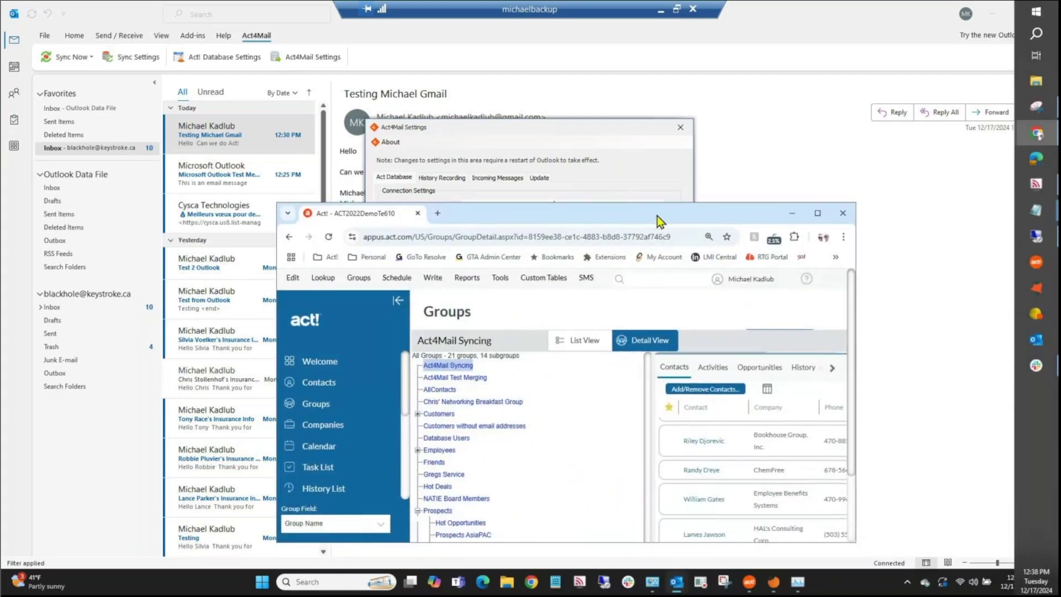
pyautogui.doubleClick(658, 221)
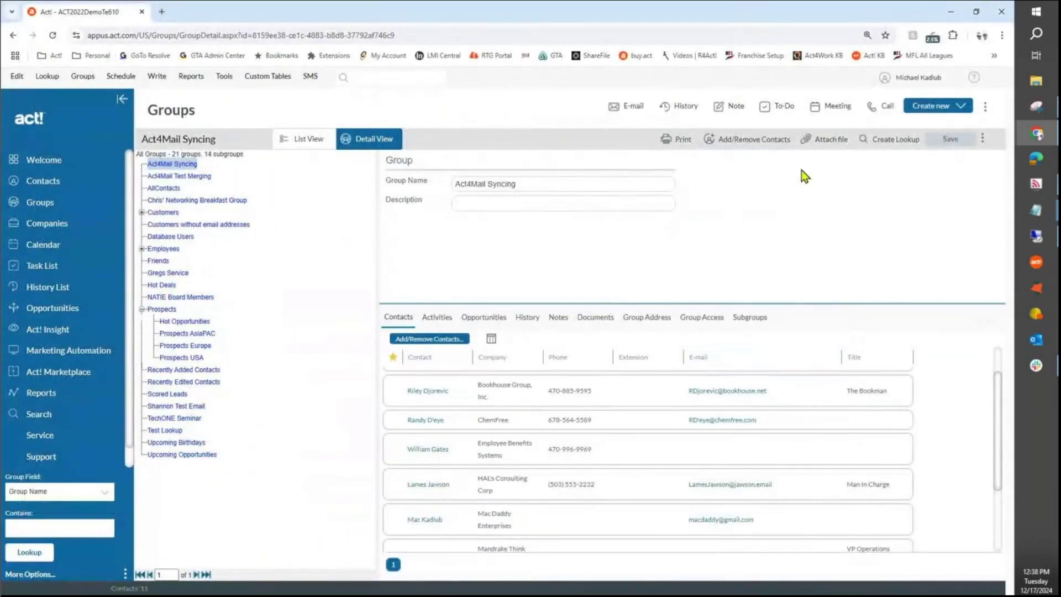
pyautogui.click(975, 80)
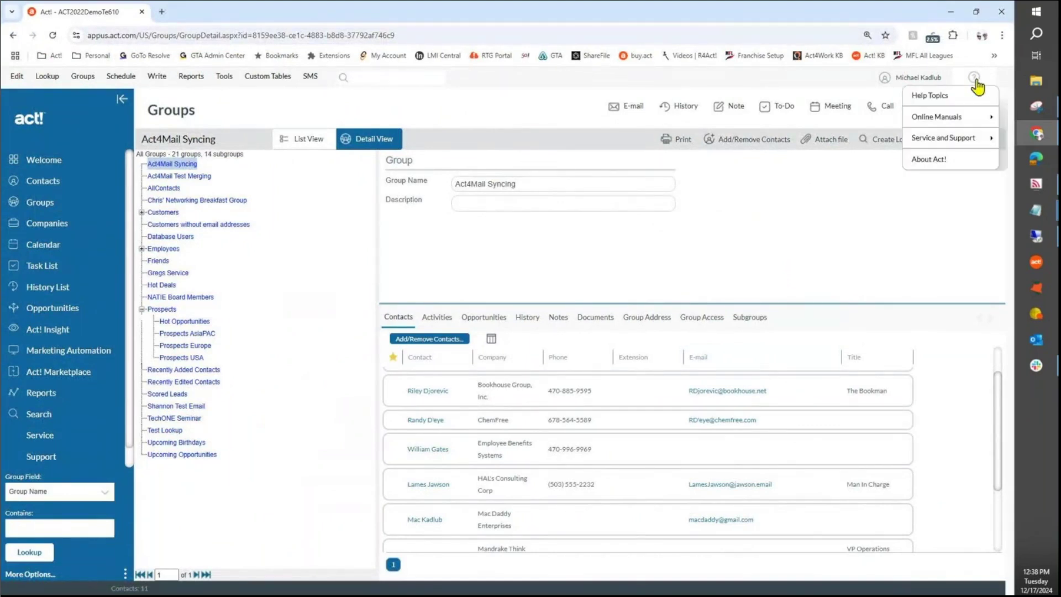
pyautogui.click(943, 161)
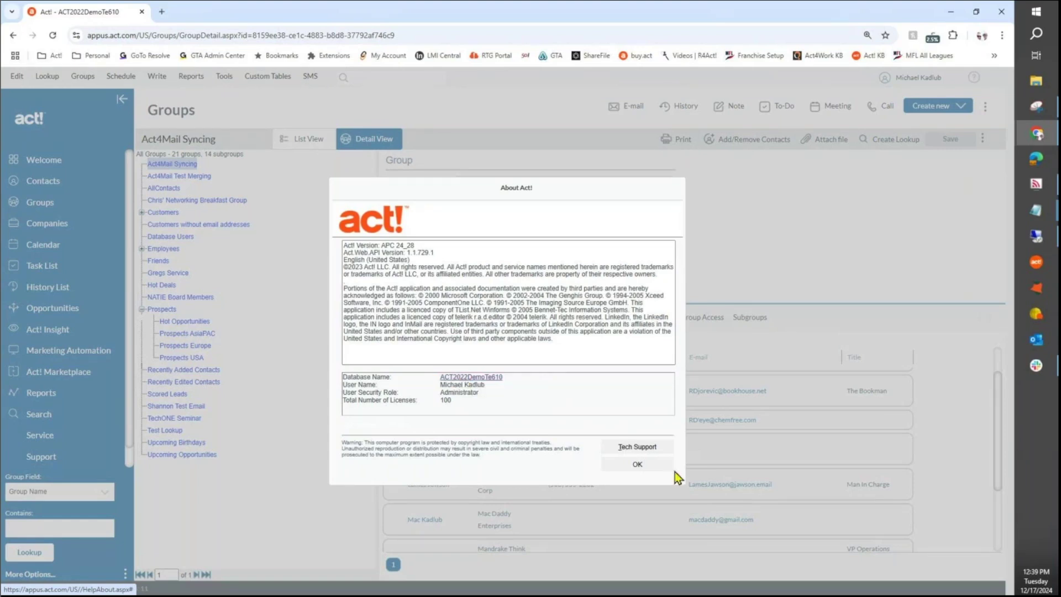
pyautogui.click(638, 465)
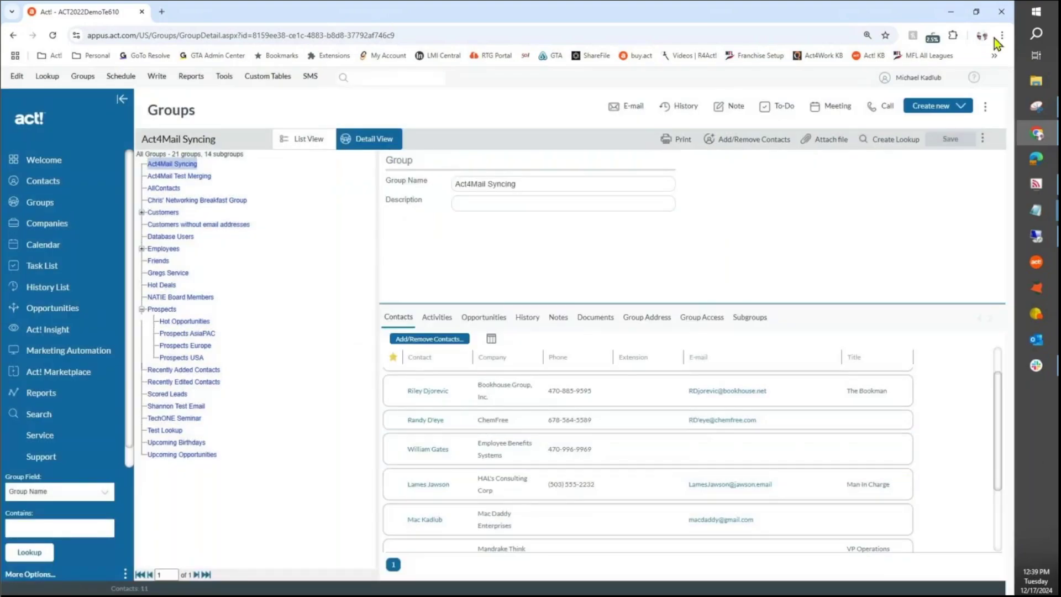
pyautogui.click(949, 14)
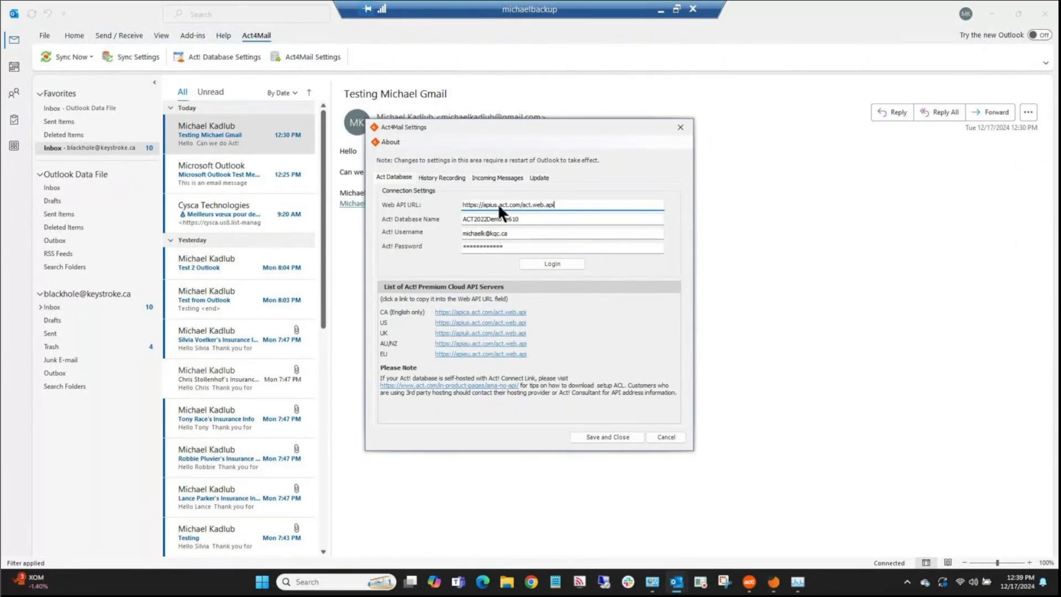
# Step: Examine the Act4Mail history recording settings and the available history attachment types
pyautogui.click(440, 178)
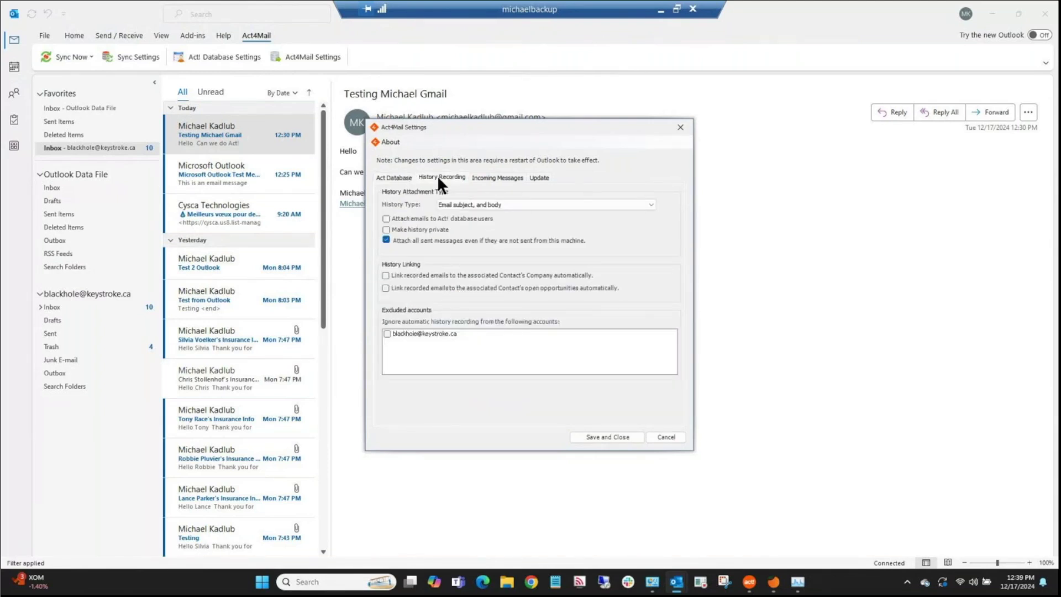
pyautogui.click(481, 205)
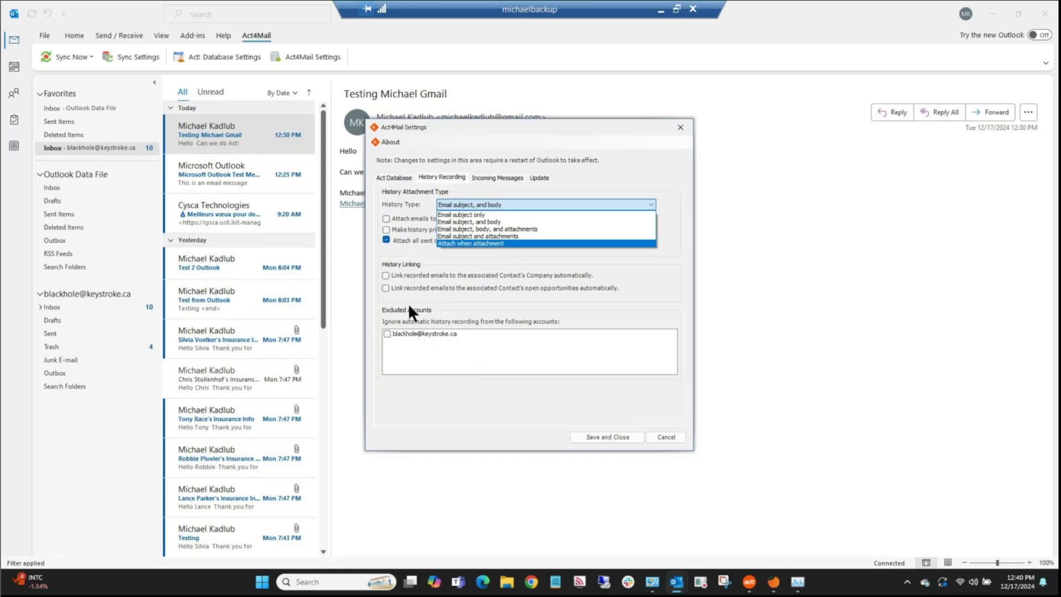
pyautogui.click(492, 176)
# Step: Add keystroke.ca to the sender domains ignored when attaching incoming messages
pyautogui.click(496, 178)
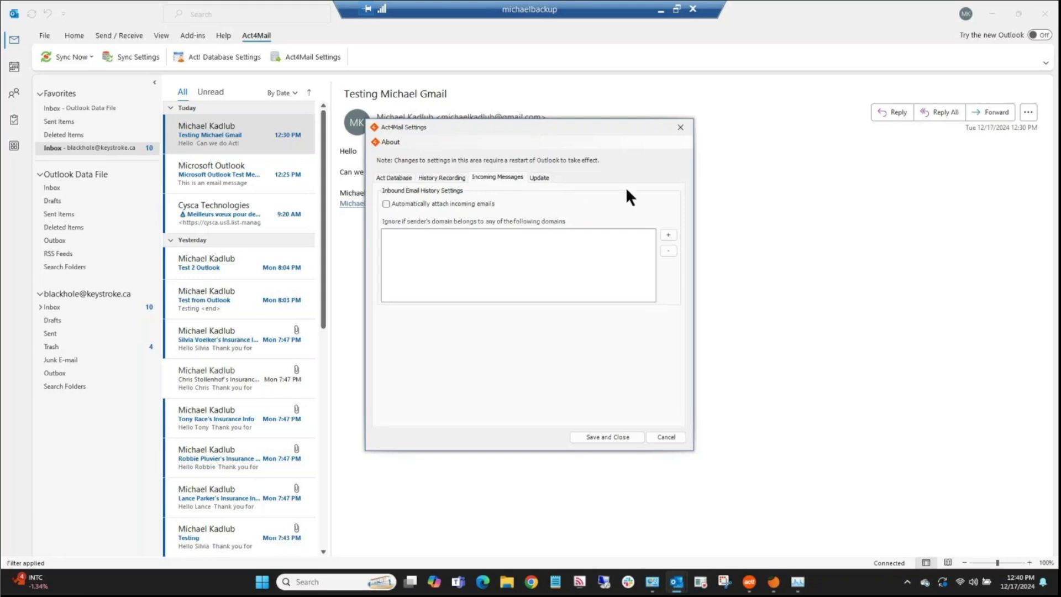
pyautogui.click(668, 235)
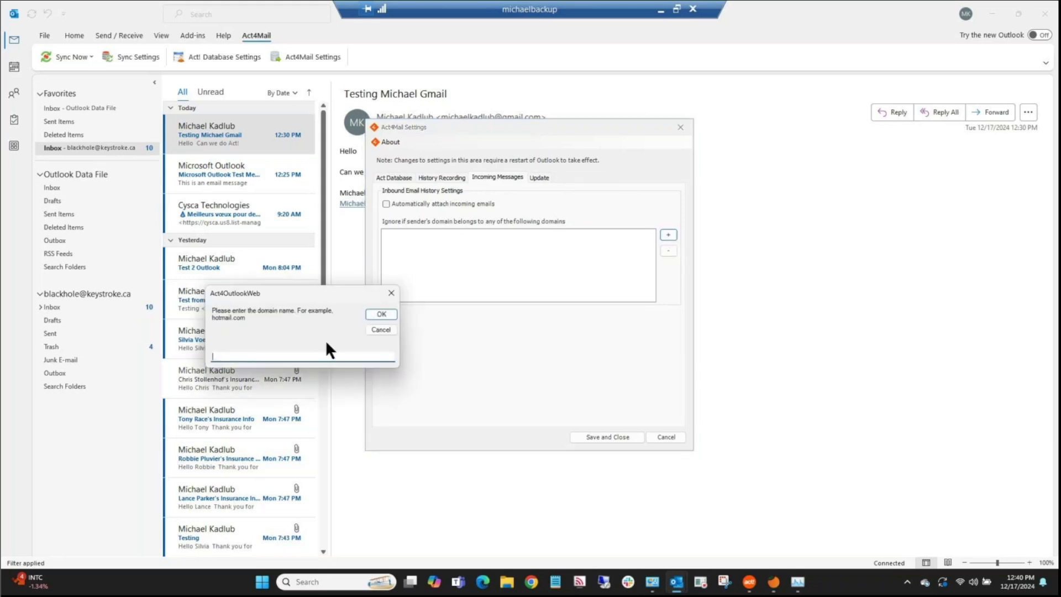
pyautogui.write('keystroke.ca')
pyautogui.click(380, 314)
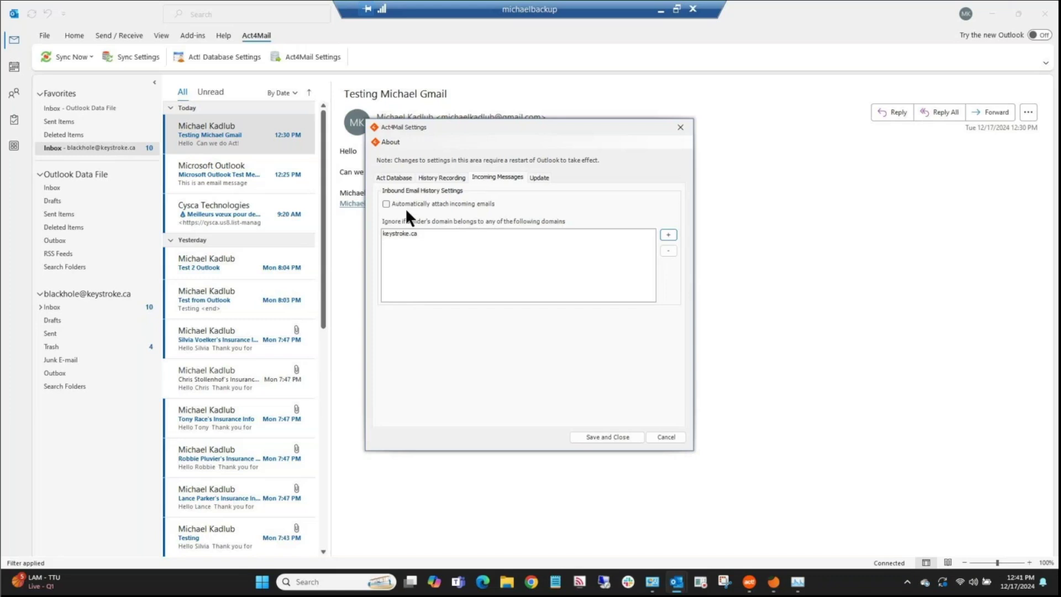
# Step: Review the update settings and the other Act4Mail settings pages, and save and close the settings
pyautogui.click(540, 177)
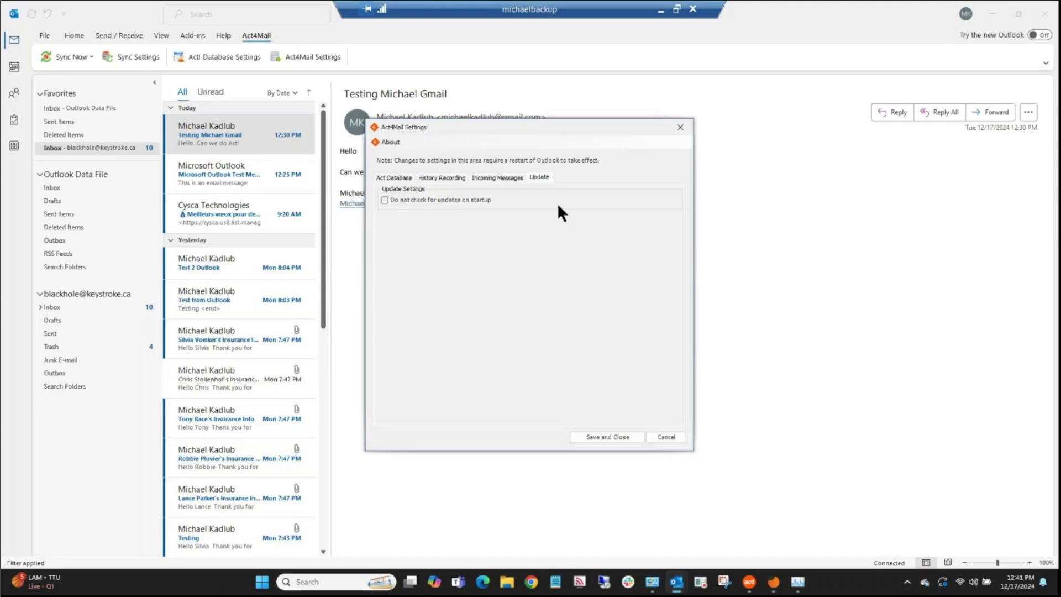
pyautogui.click(406, 177)
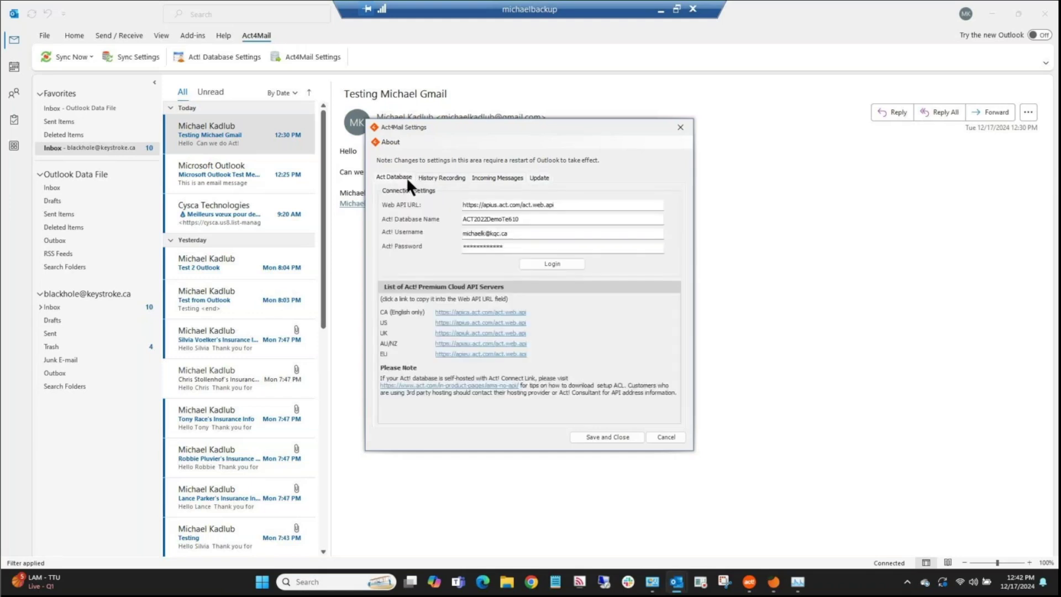
pyautogui.click(448, 177)
pyautogui.click(478, 176)
pyautogui.click(534, 177)
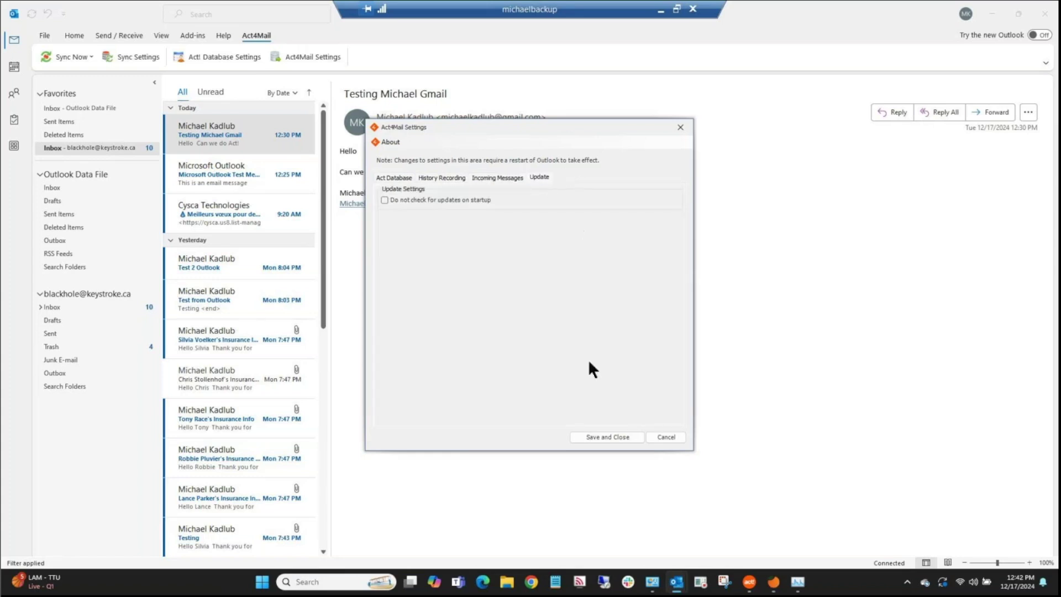
pyautogui.click(603, 439)
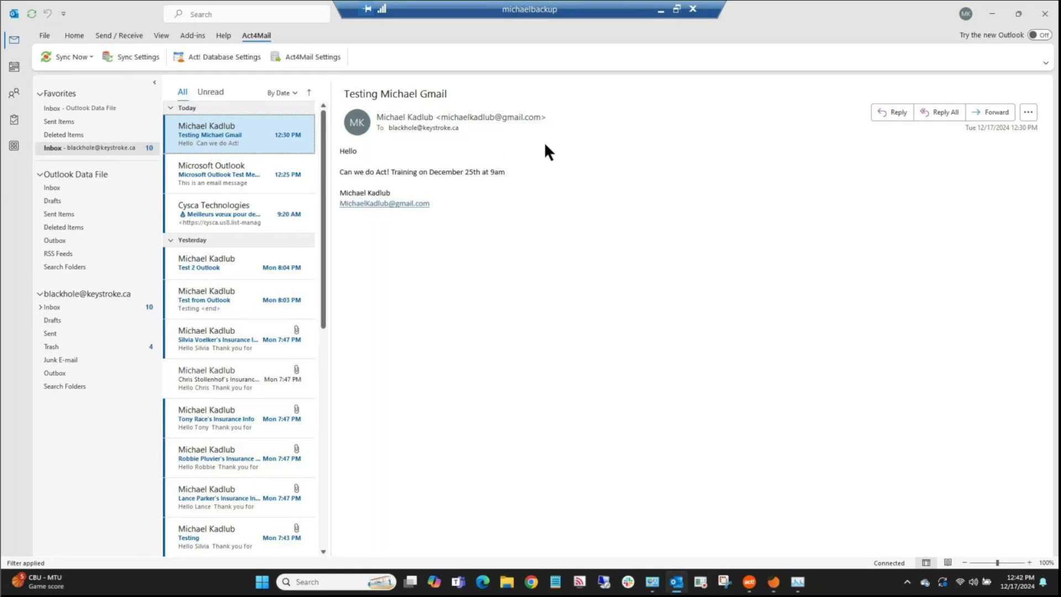
# Step: Open the Act! database settings and examine how Outlook contact fields map to Act! fields
pyautogui.click(215, 58)
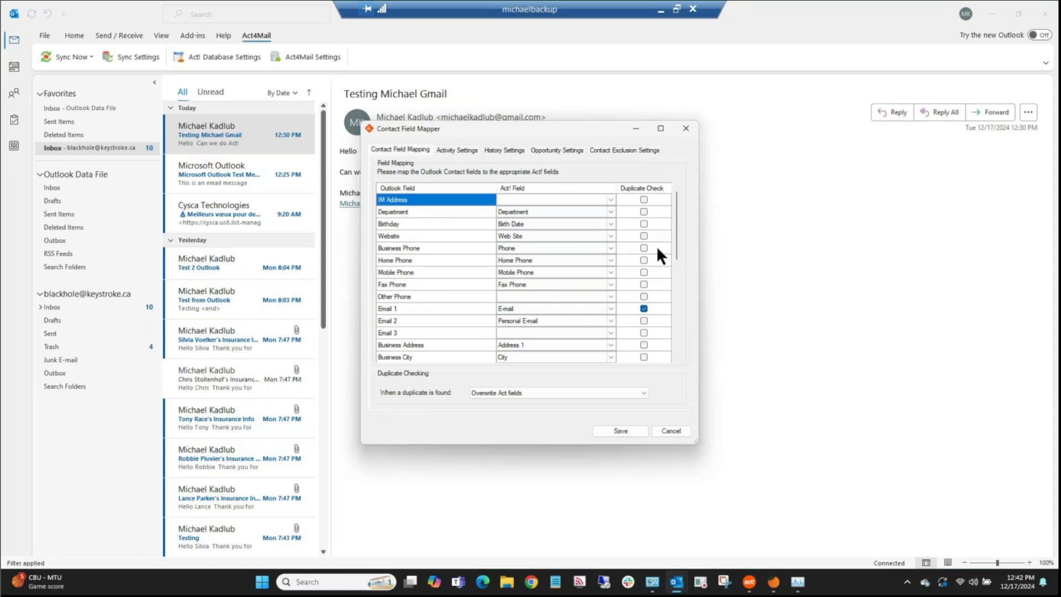
pyautogui.scroll(-2, 676, 211)
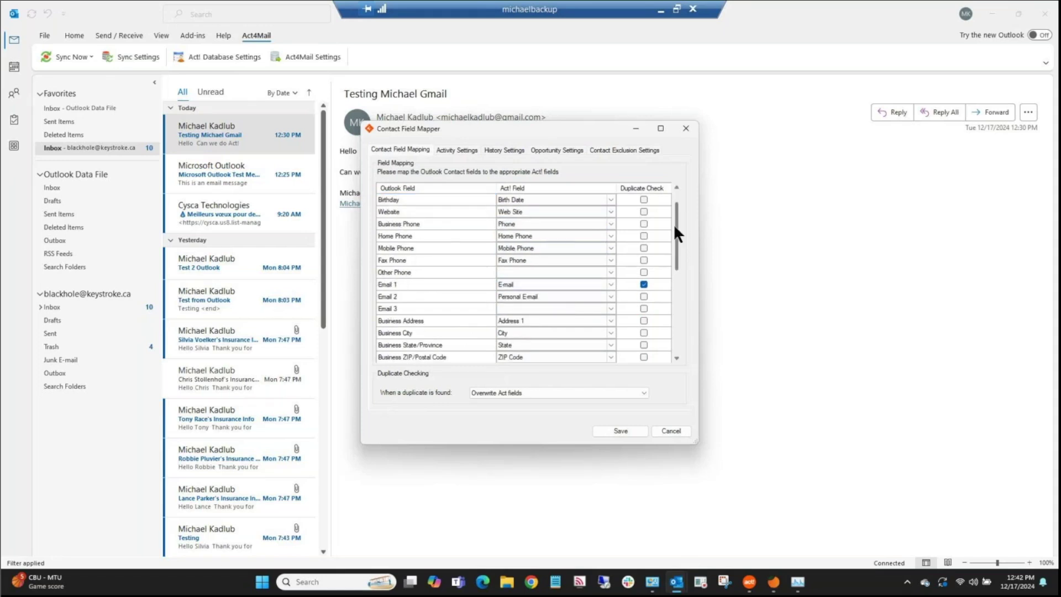
pyautogui.moveTo(678, 229); pyautogui.dragTo(665, 184)
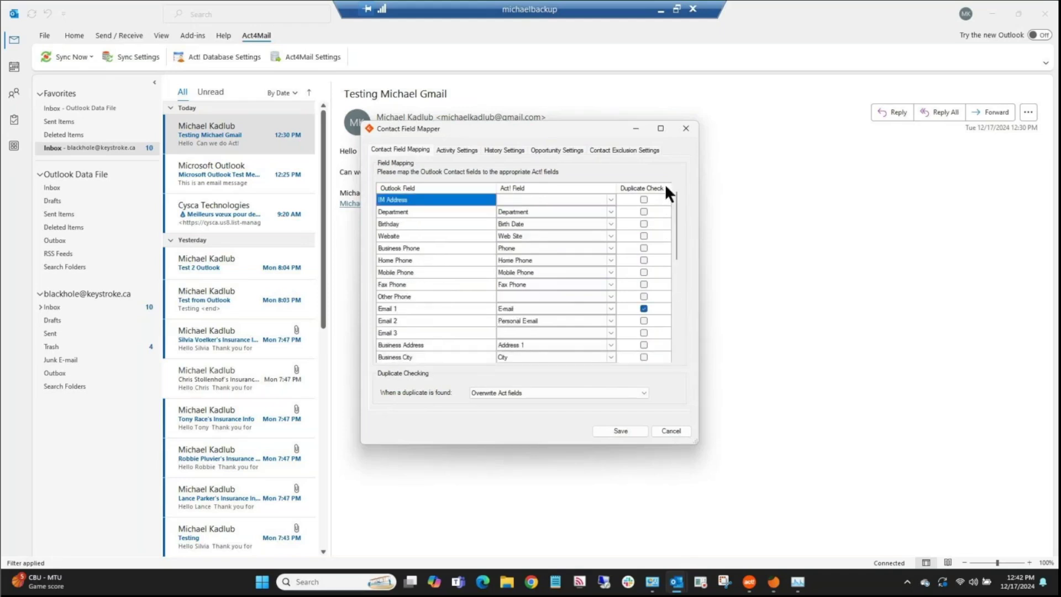
# Step: Examine the activity settings and the activity types available as the default
pyautogui.click(452, 149)
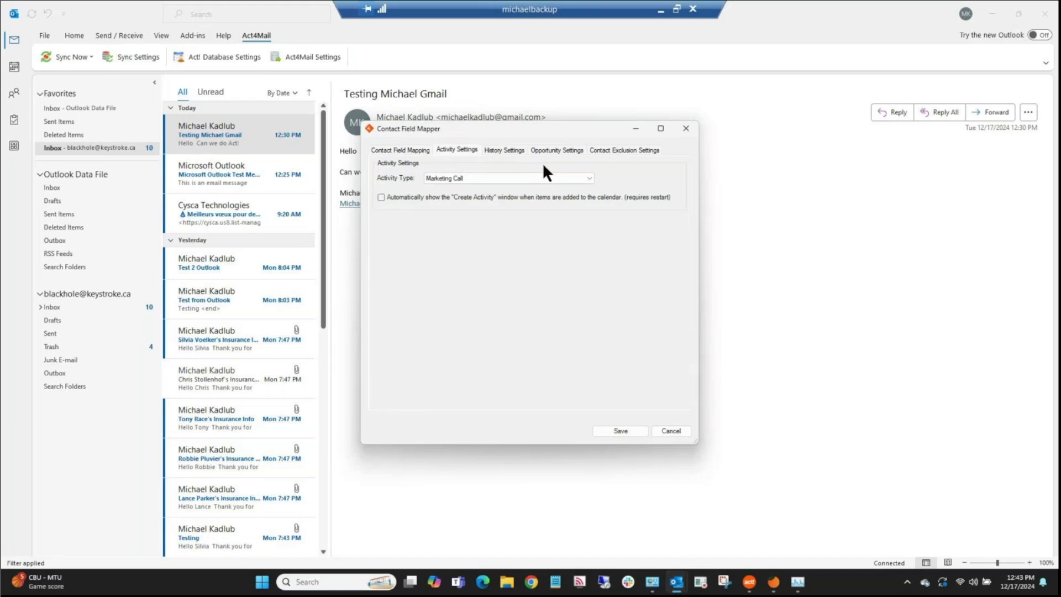
pyautogui.click(552, 176)
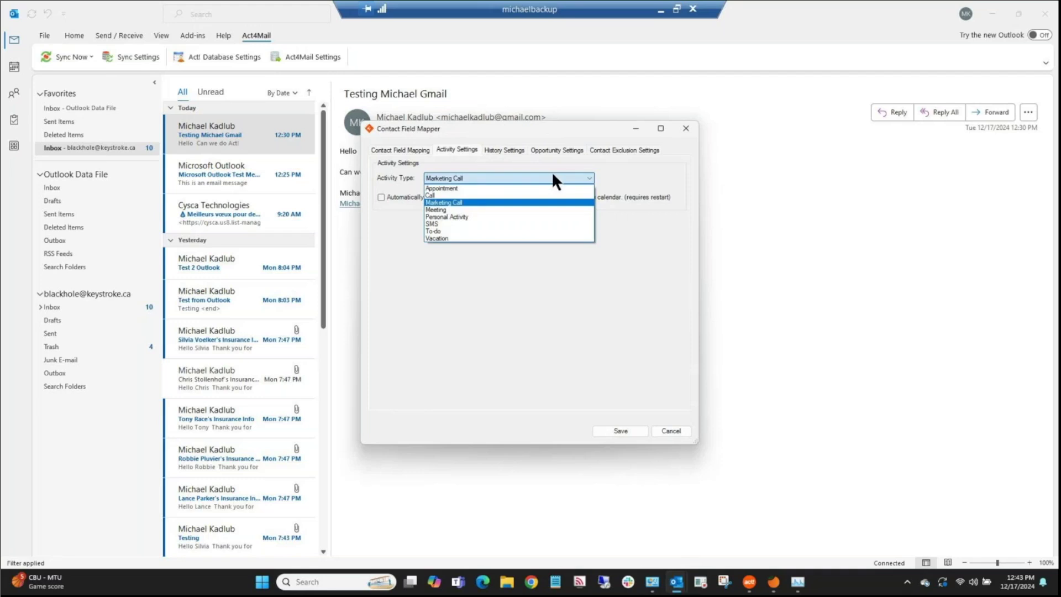
pyautogui.click(591, 180)
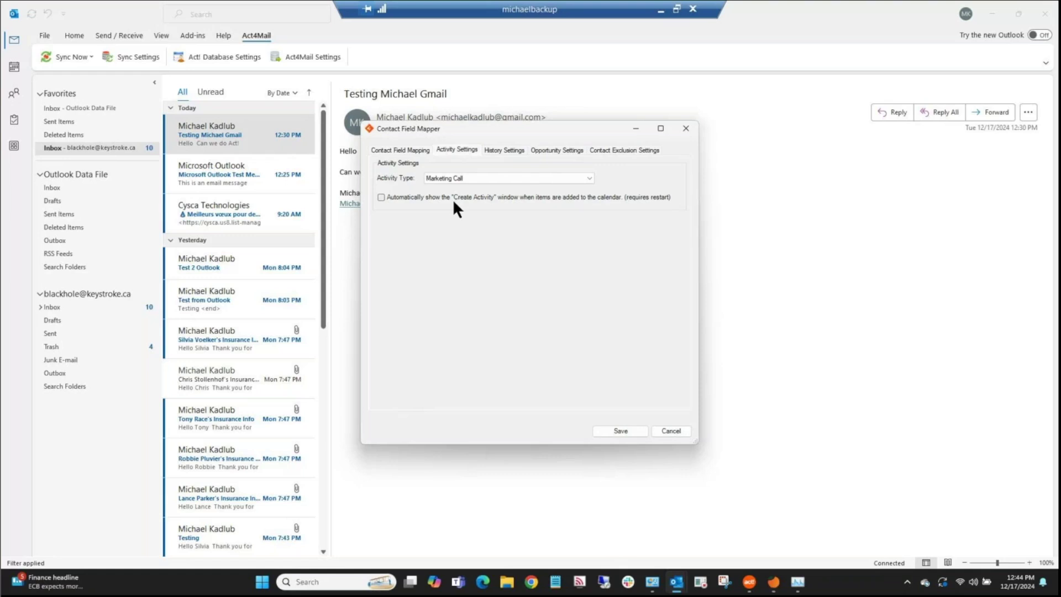
# Step: Examine the history types available for incoming messages in the history settings
pyautogui.click(496, 150)
pyautogui.click(510, 185)
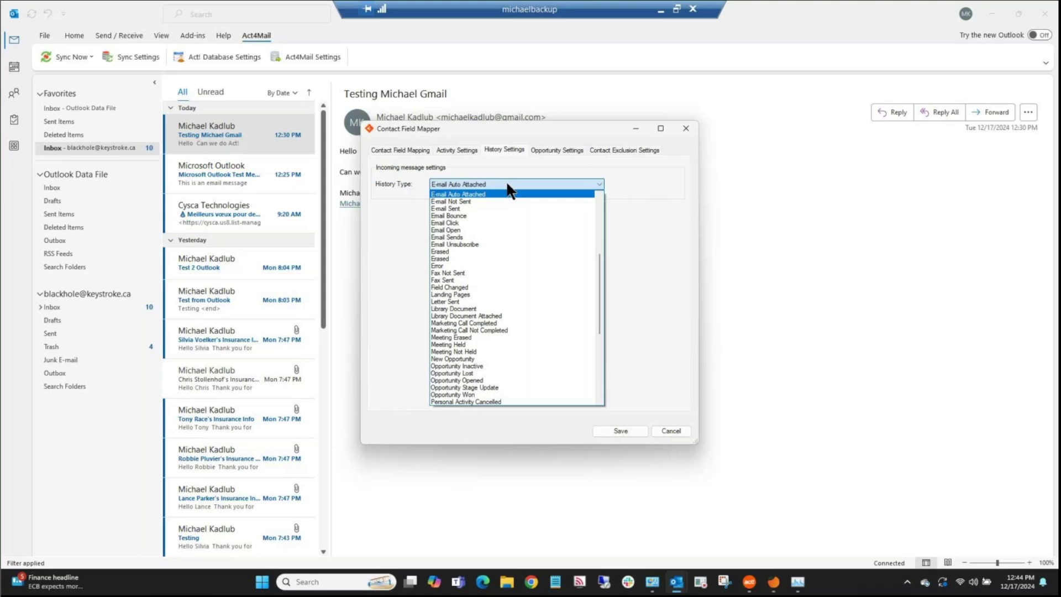
pyautogui.click(507, 184)
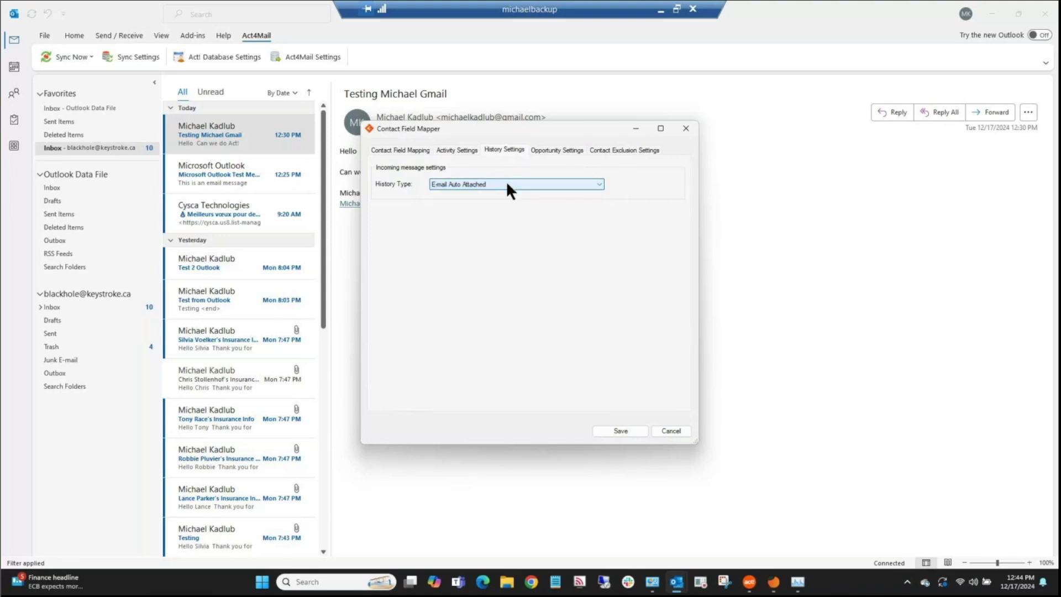
# Step: Review the default values for new opportunities and the Act! fields available for excluding contacts from automatic history recording
pyautogui.click(571, 149)
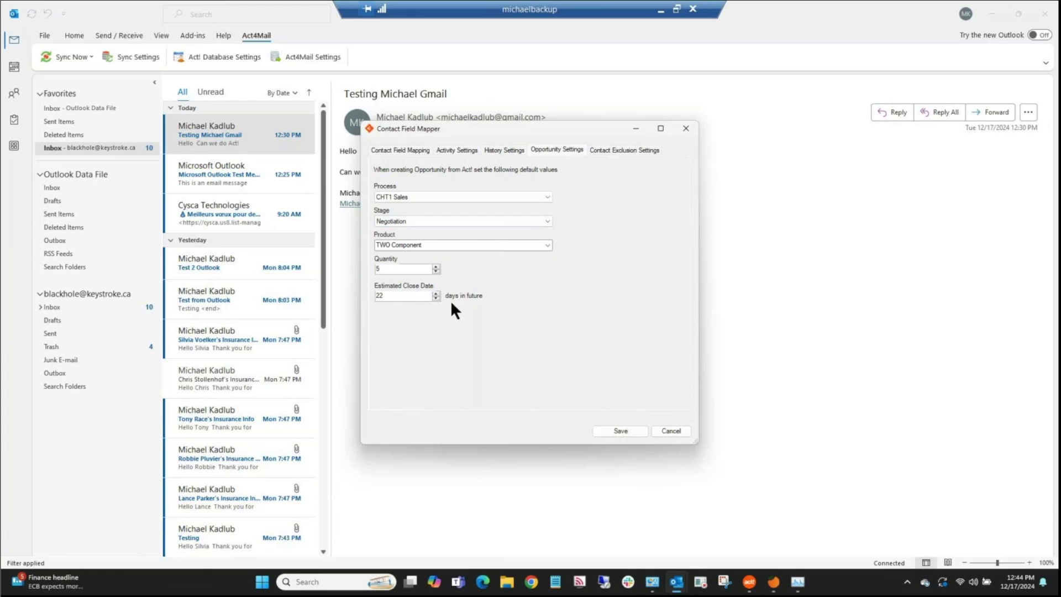
pyautogui.click(608, 150)
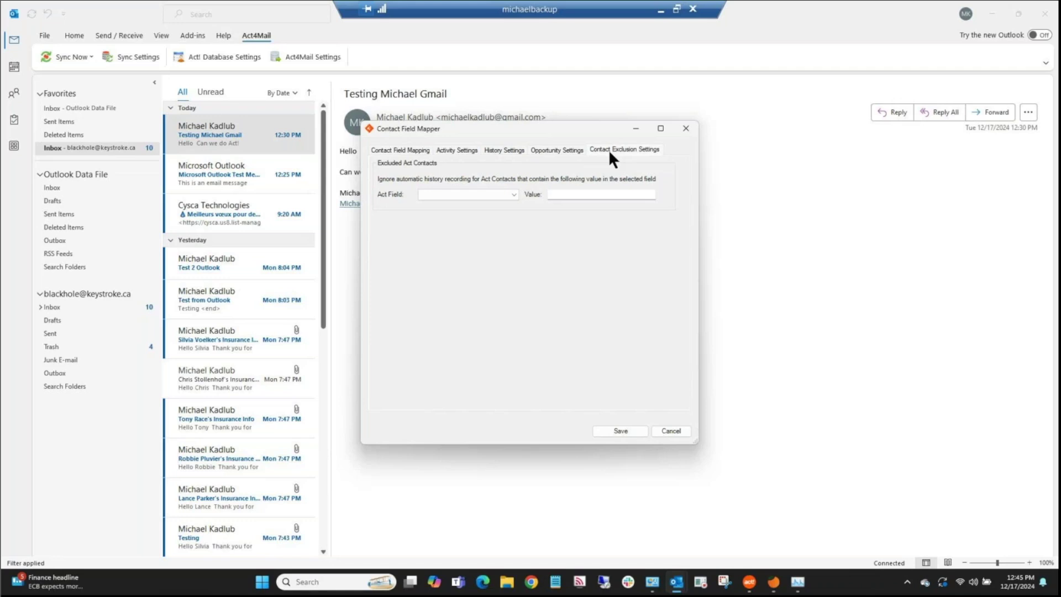
pyautogui.click(512, 194)
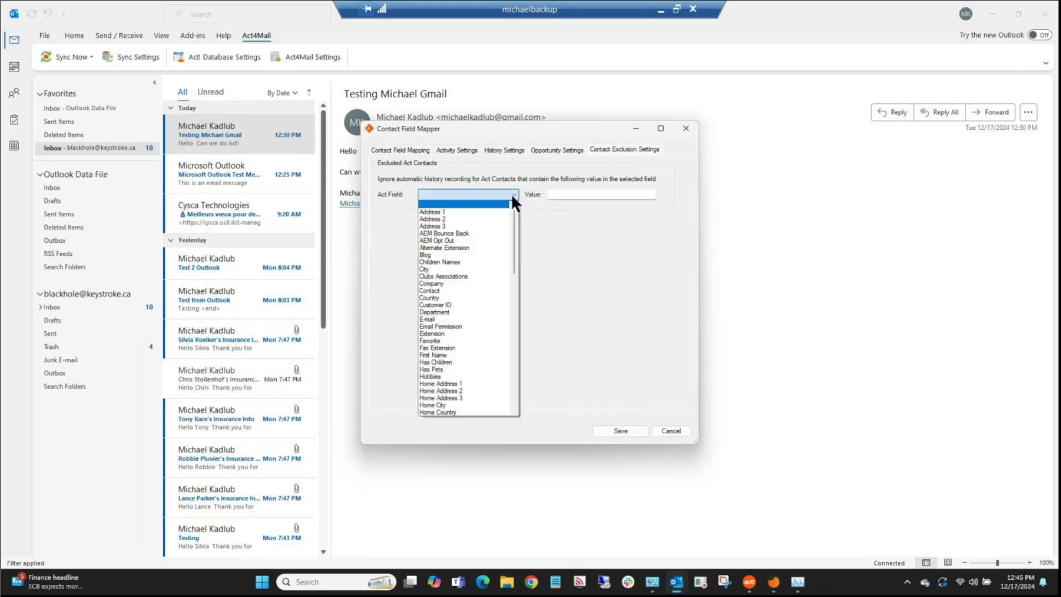
pyautogui.click(546, 252)
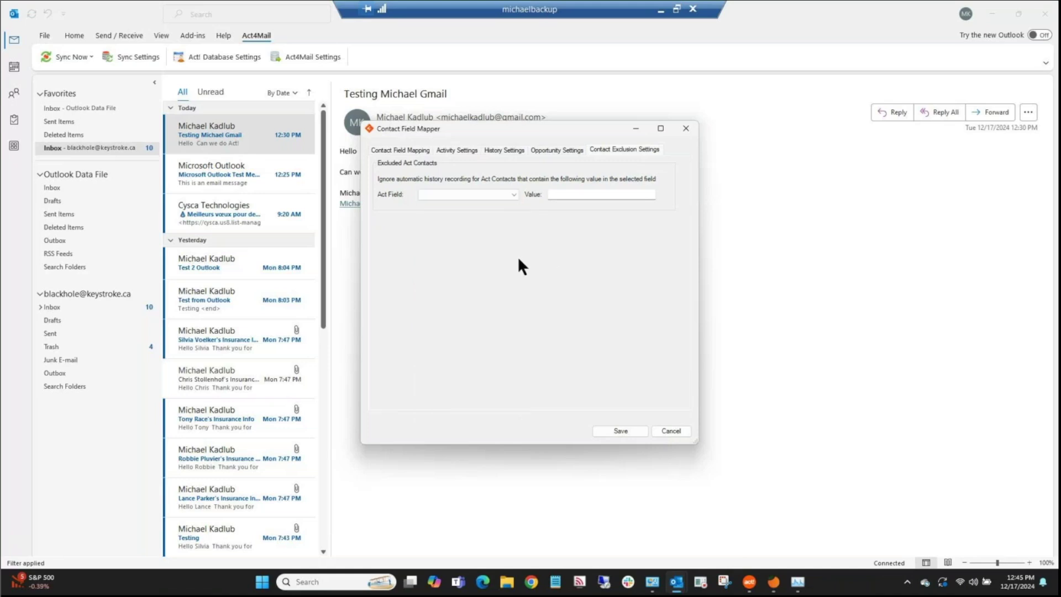
# Step: Compare the contact field mapping with the contact exclusion settings
pyautogui.click(393, 151)
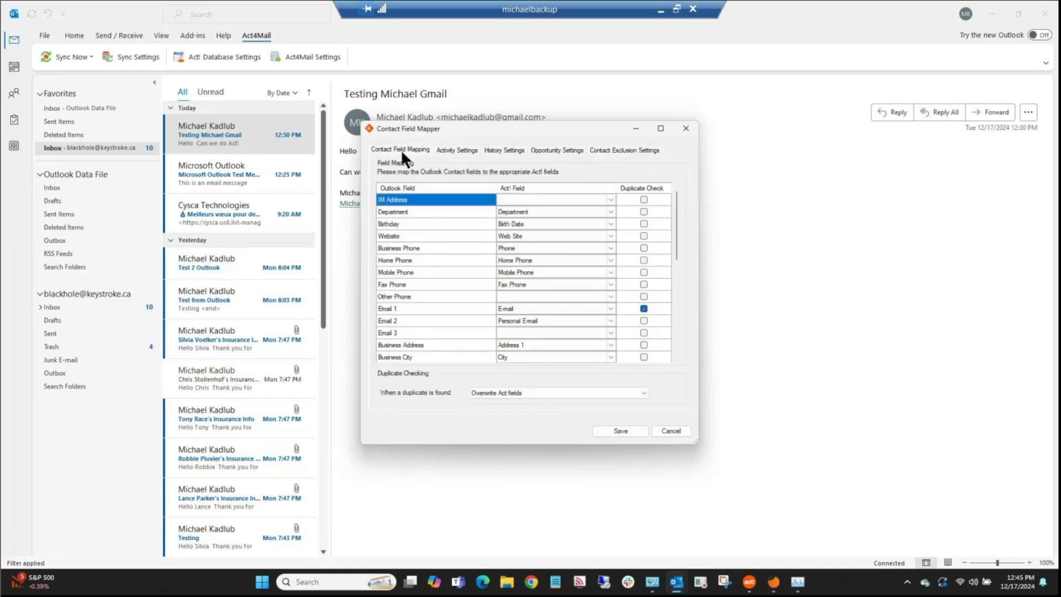
pyautogui.click(593, 151)
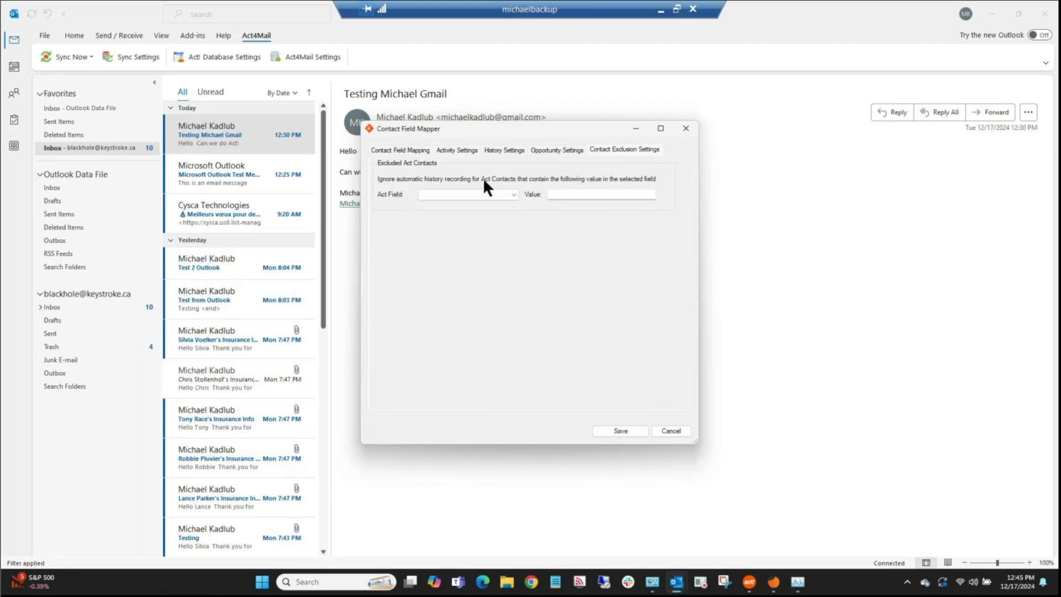
pyautogui.click(400, 152)
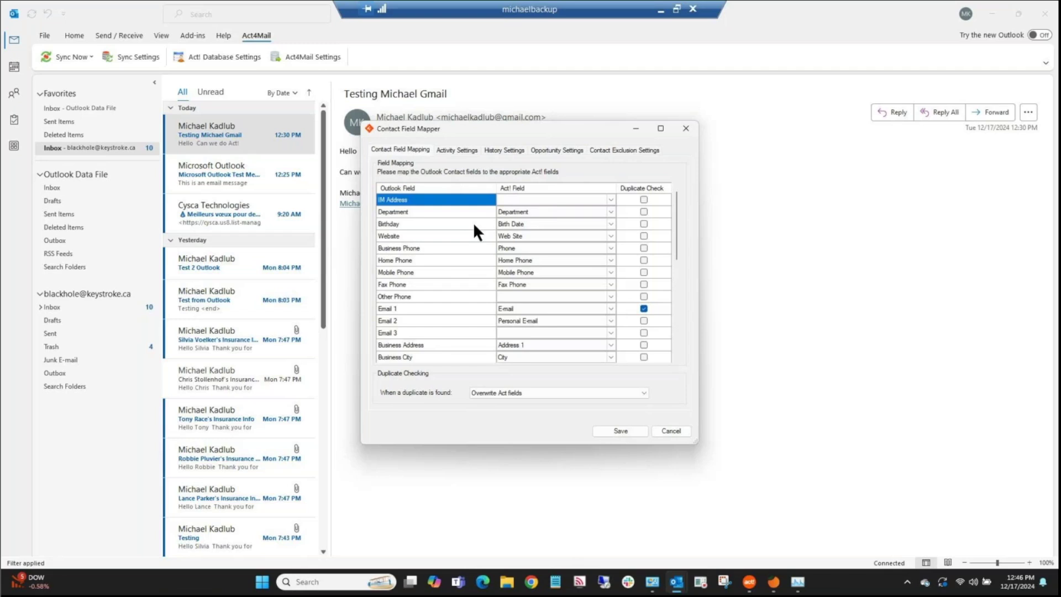
pyautogui.click(622, 151)
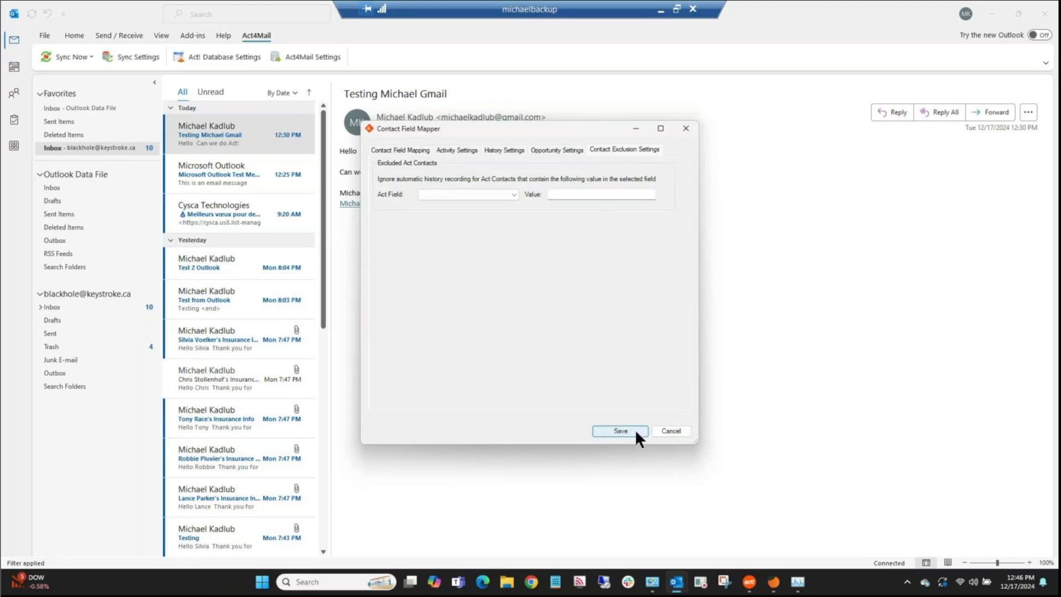
# Step: Save and close the Act! database settings
pyautogui.click(614, 430)
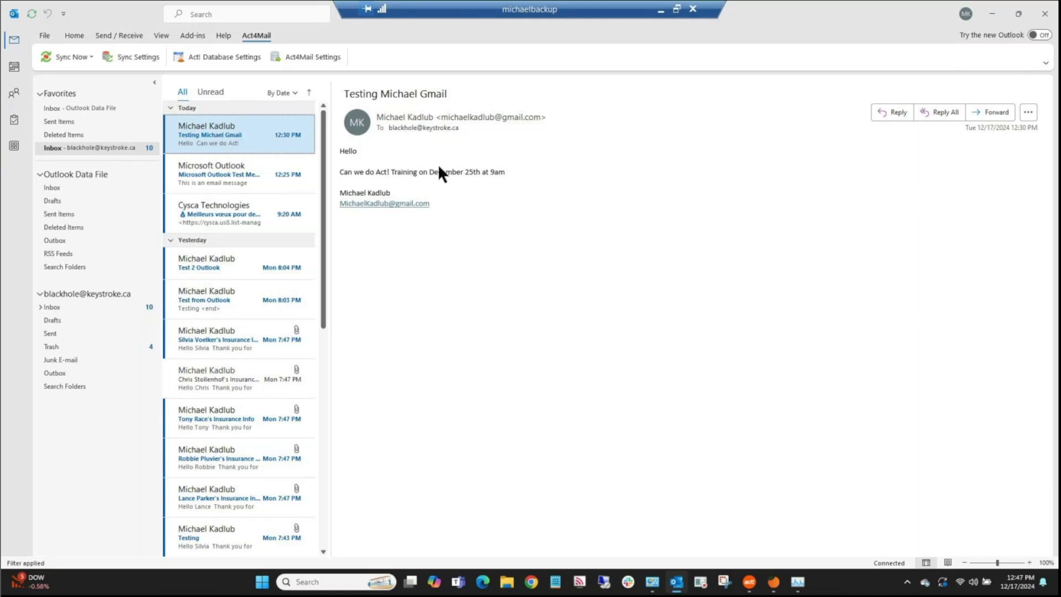
# Step: Review the history types offered for sending the 12:30 PM training request email to Act!, without sending it
pyautogui.rightClick(218, 141)
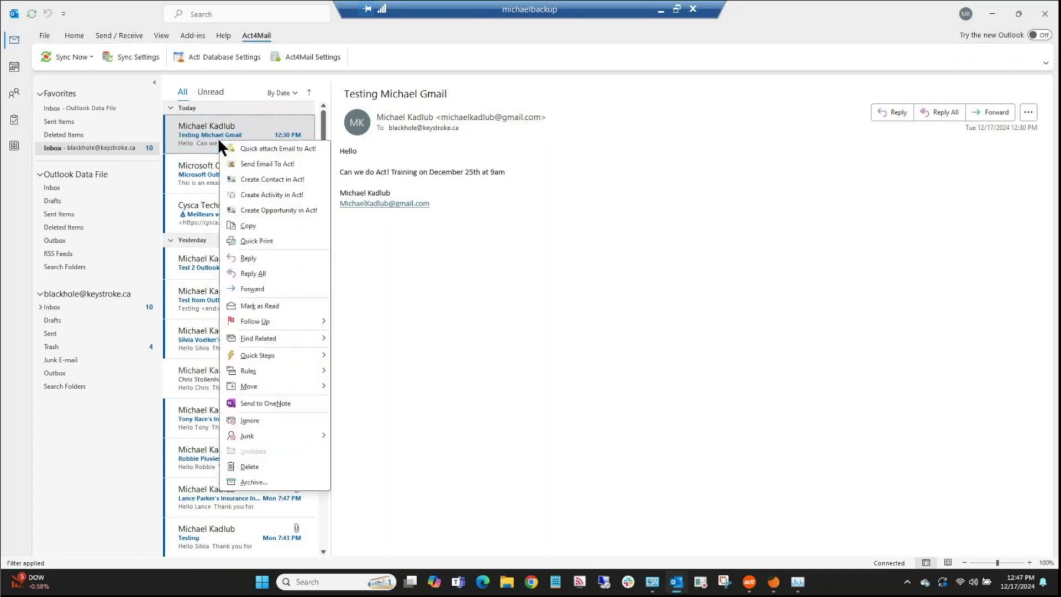
pyautogui.click(302, 162)
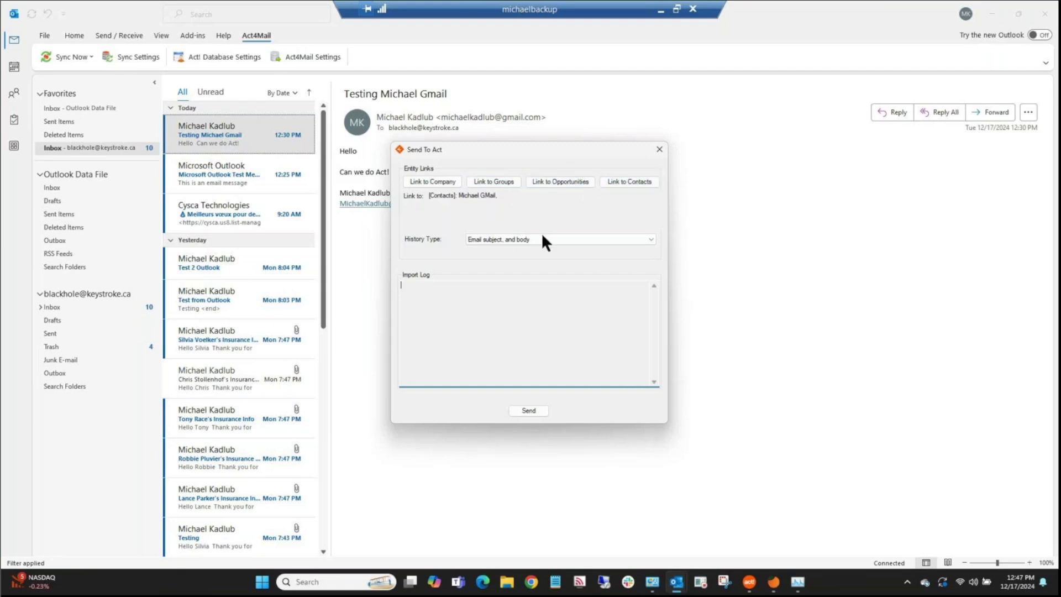
pyautogui.click(524, 239)
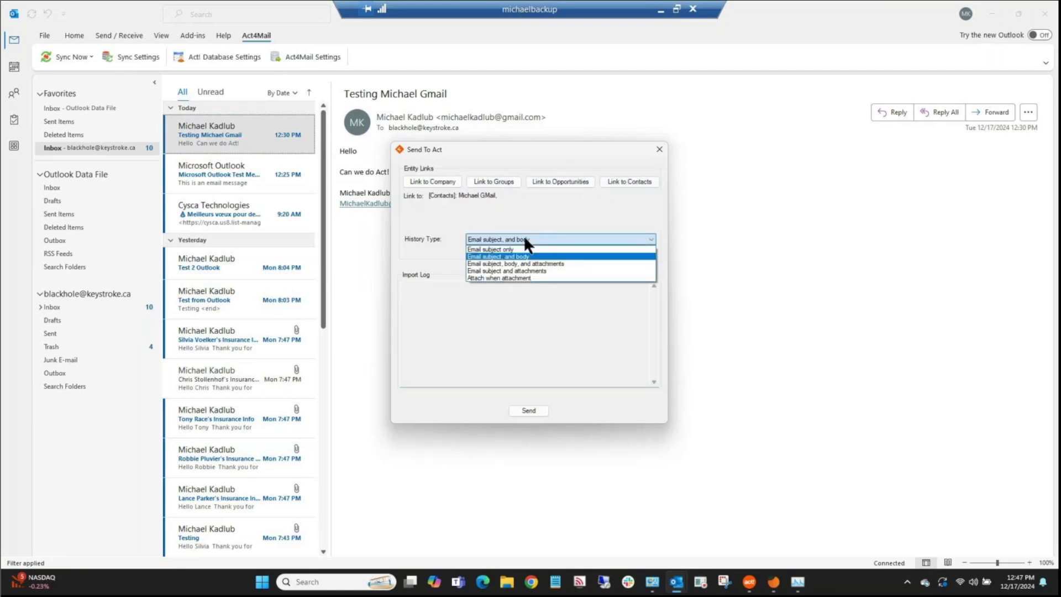
pyautogui.click(659, 150)
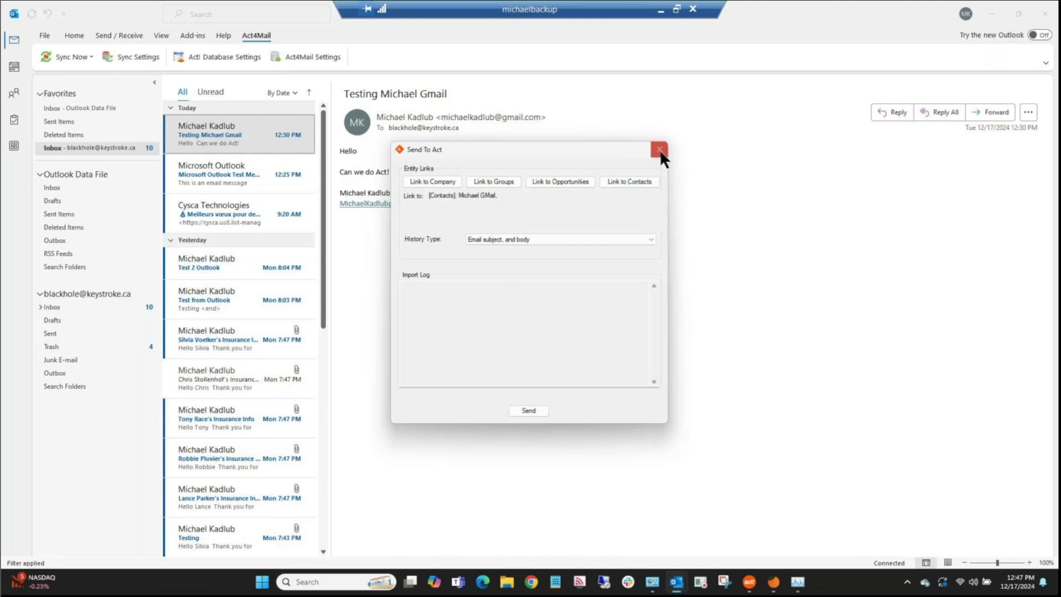
pyautogui.click(659, 150)
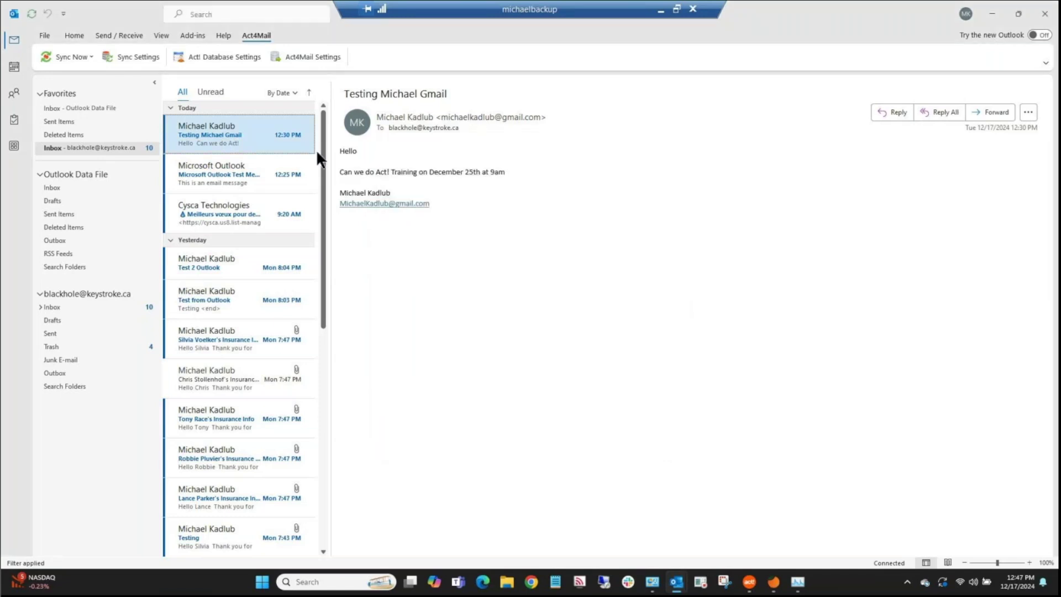
# Step: Create an Act! opportunity from the training request email, keeping the email subject as its name and the default opportunity values
pyautogui.rightClick(245, 141)
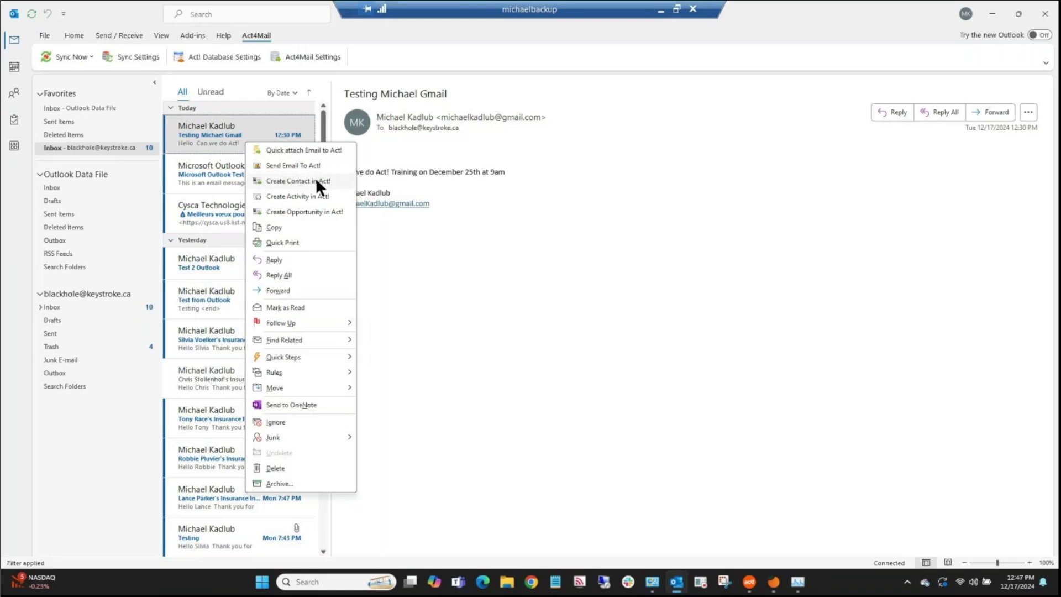
pyautogui.click(317, 211)
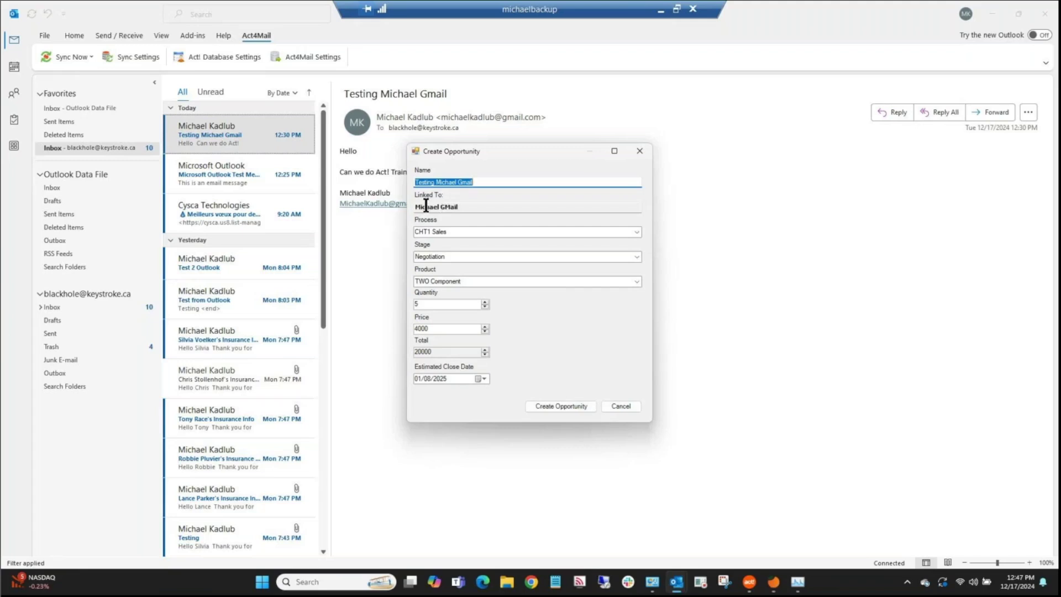
pyautogui.press('Tab')
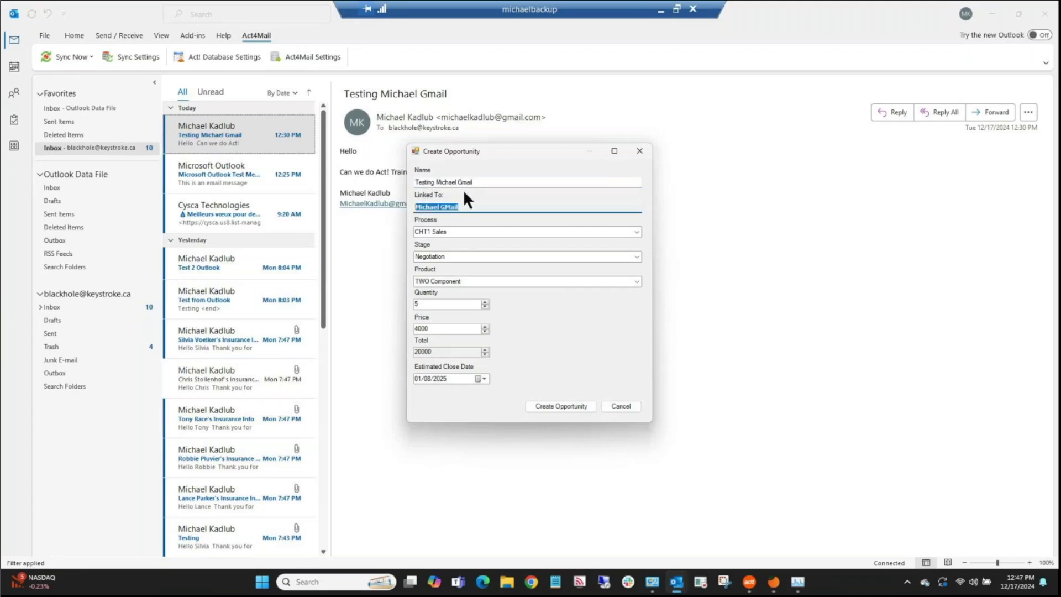
pyautogui.moveTo(490, 180); pyautogui.dragTo(363, 89)
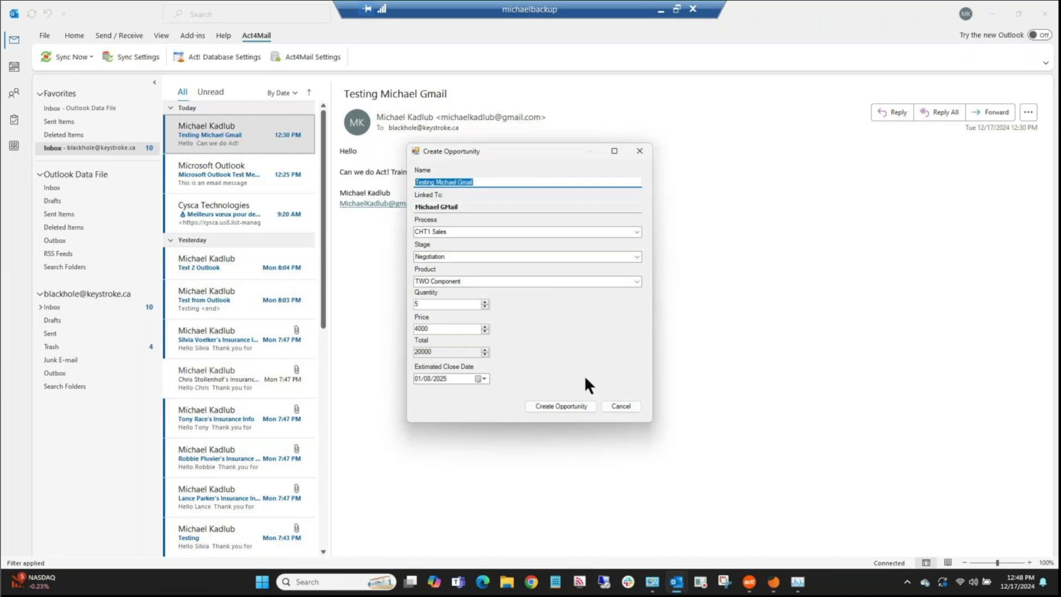
pyautogui.click(562, 406)
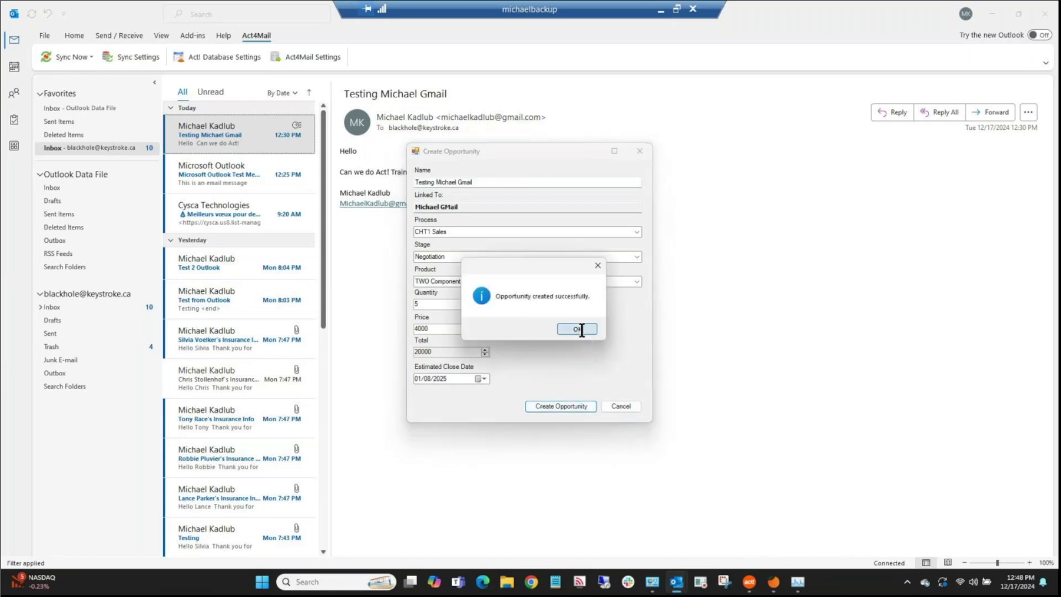
pyautogui.click(578, 329)
# Step: Start an Act! activity from the training request email, dated December 25, 2024 and ending at 11:30 AM
pyautogui.rightClick(254, 134)
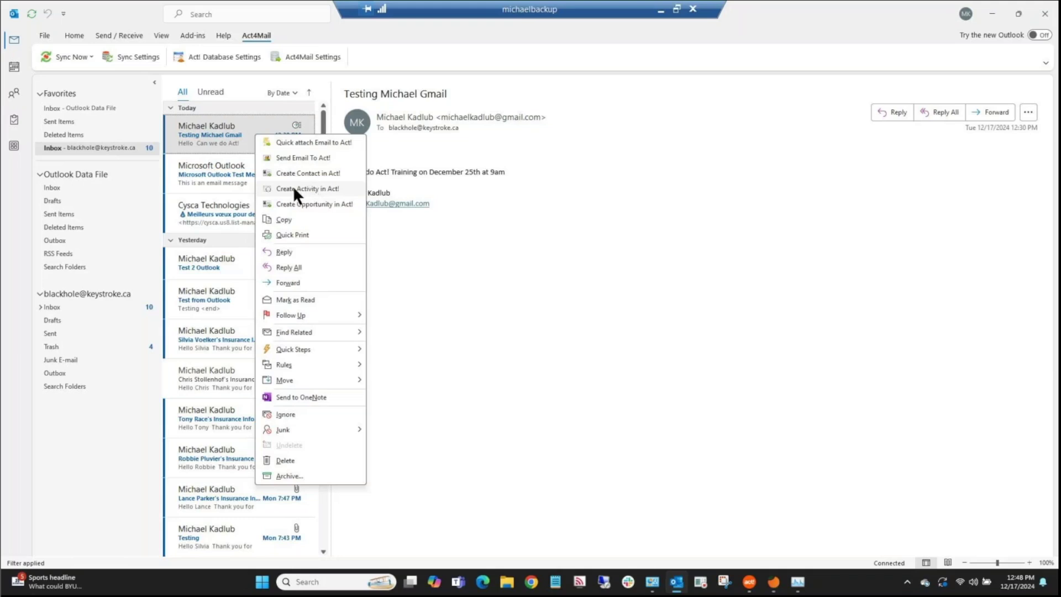
pyautogui.click(293, 189)
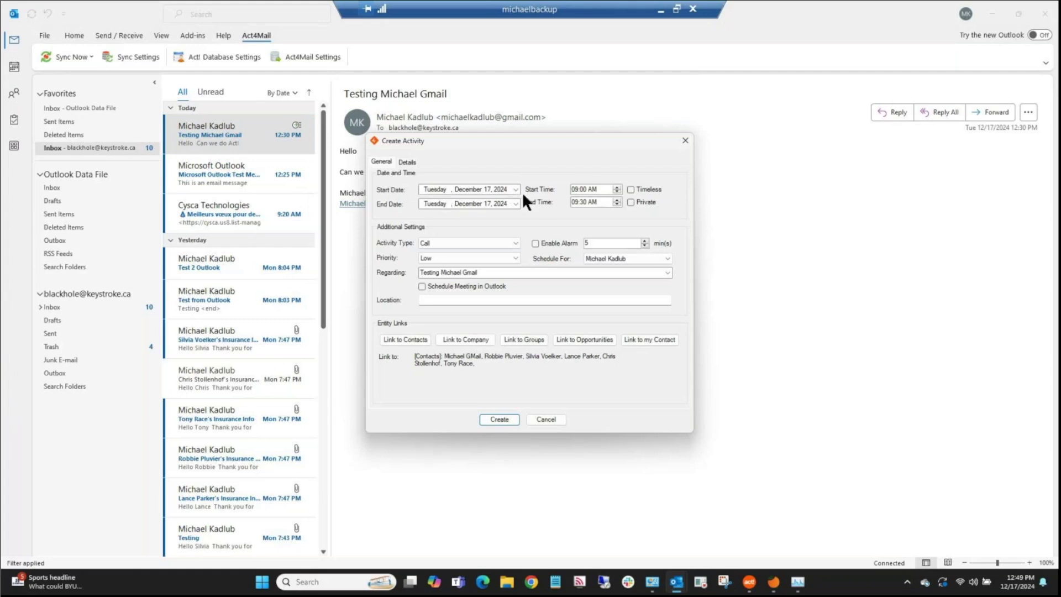
pyautogui.click(515, 189)
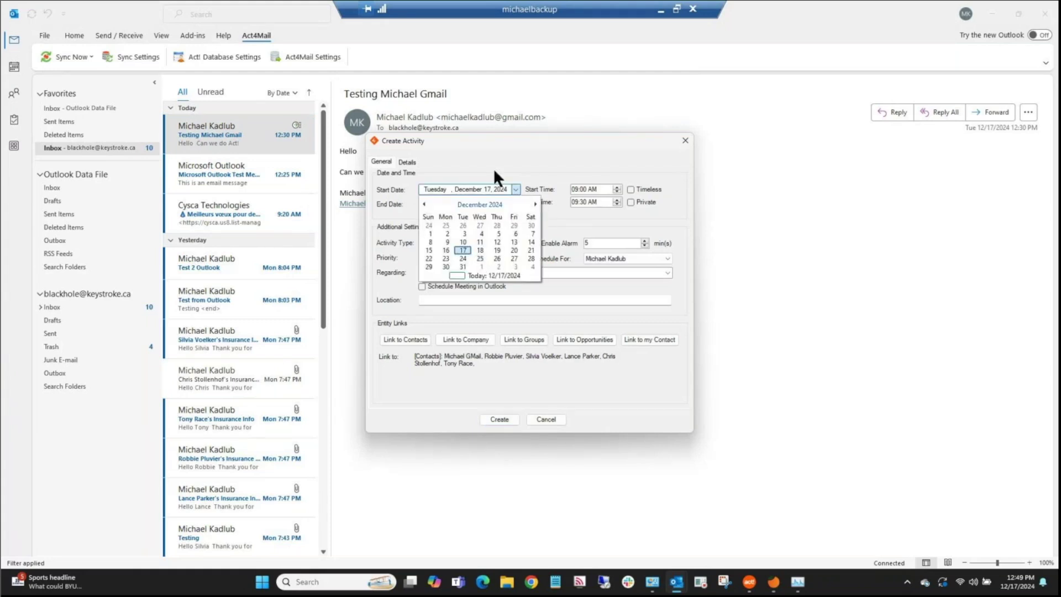
pyautogui.click(492, 189)
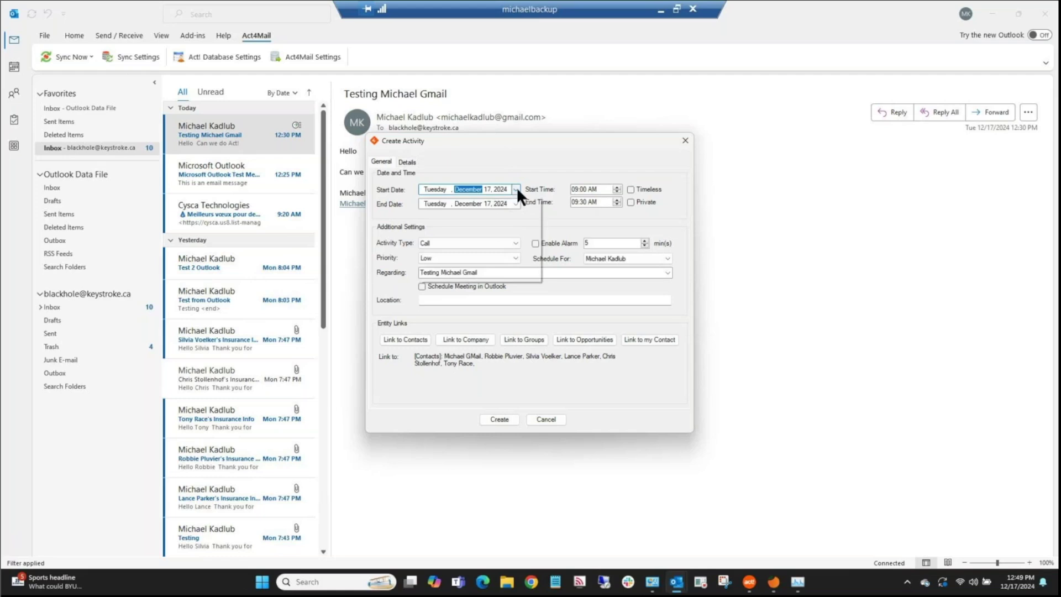
pyautogui.click(516, 188)
pyautogui.click(478, 257)
pyautogui.click(574, 202)
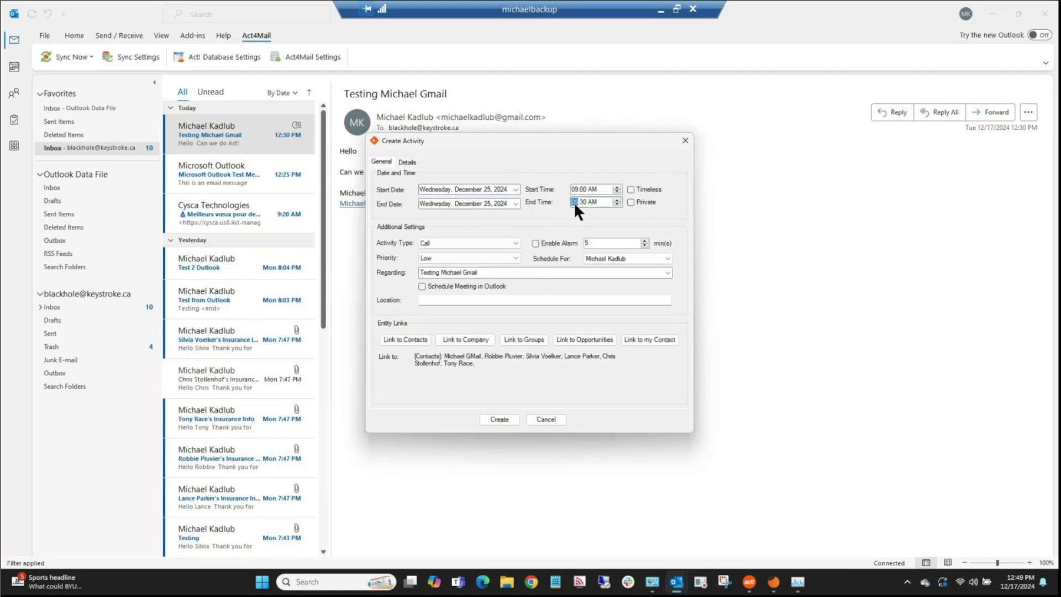
pyautogui.write('11')
pyautogui.hotkey('shift', 'Tab')
# Step: Set the activity type to Meeting, enable the alarm, and turn on scheduling the meeting in Outlook
pyautogui.click(513, 243)
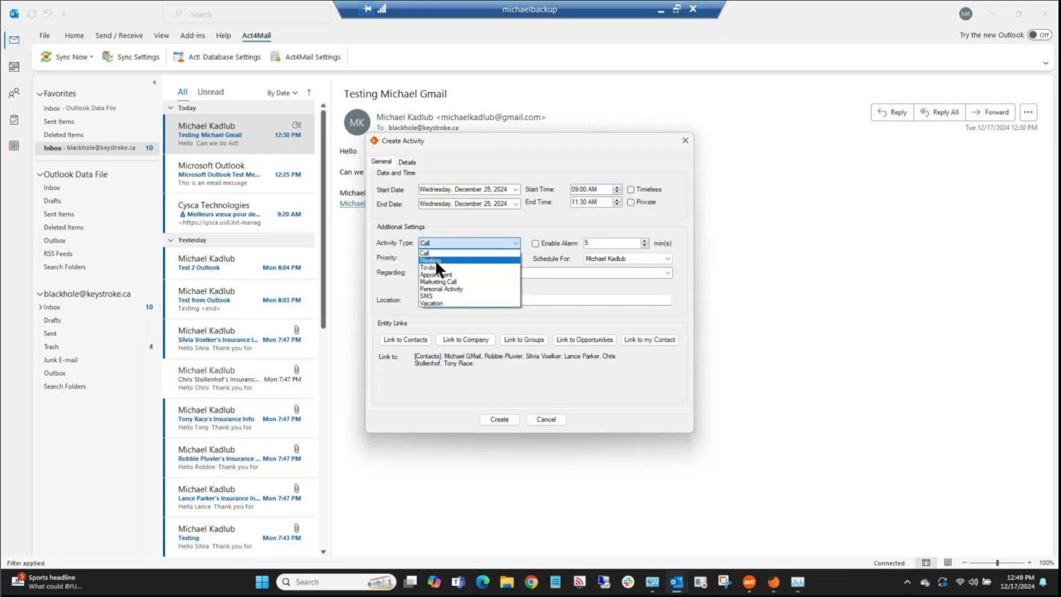
pyautogui.click(436, 260)
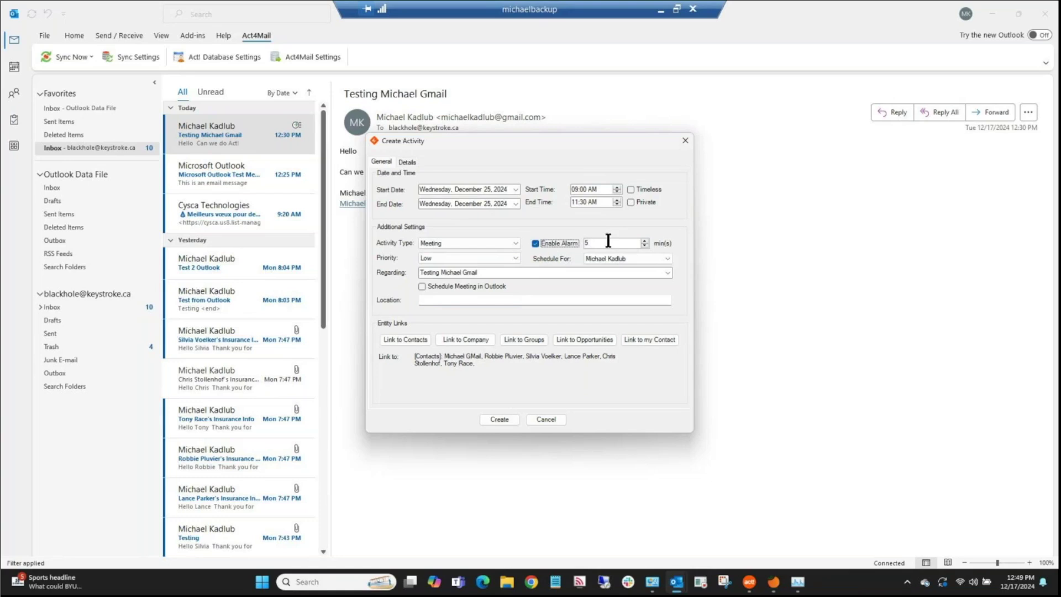
pyautogui.click(629, 258)
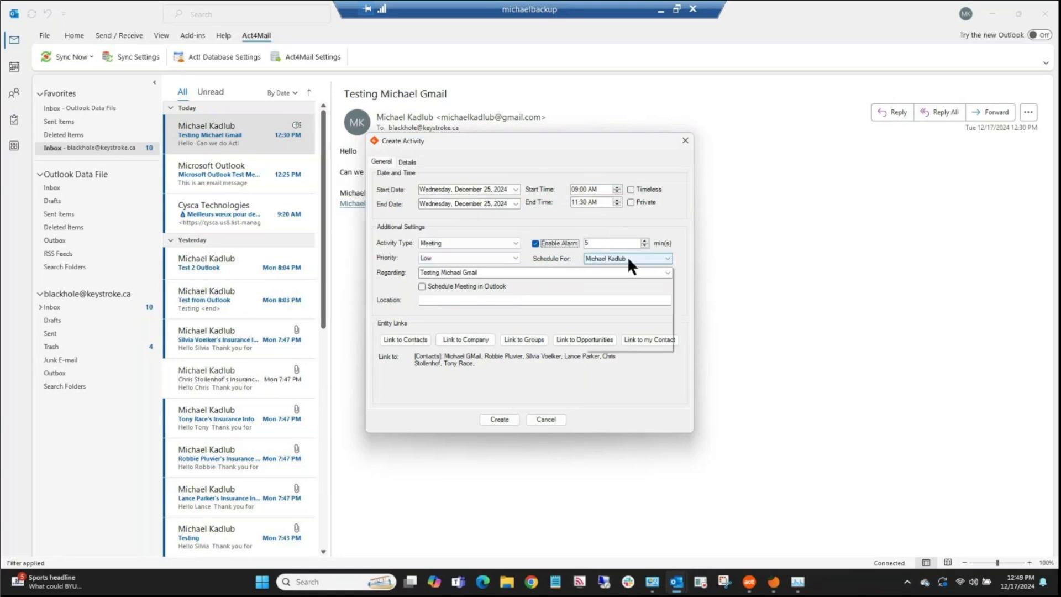
pyautogui.click(627, 257)
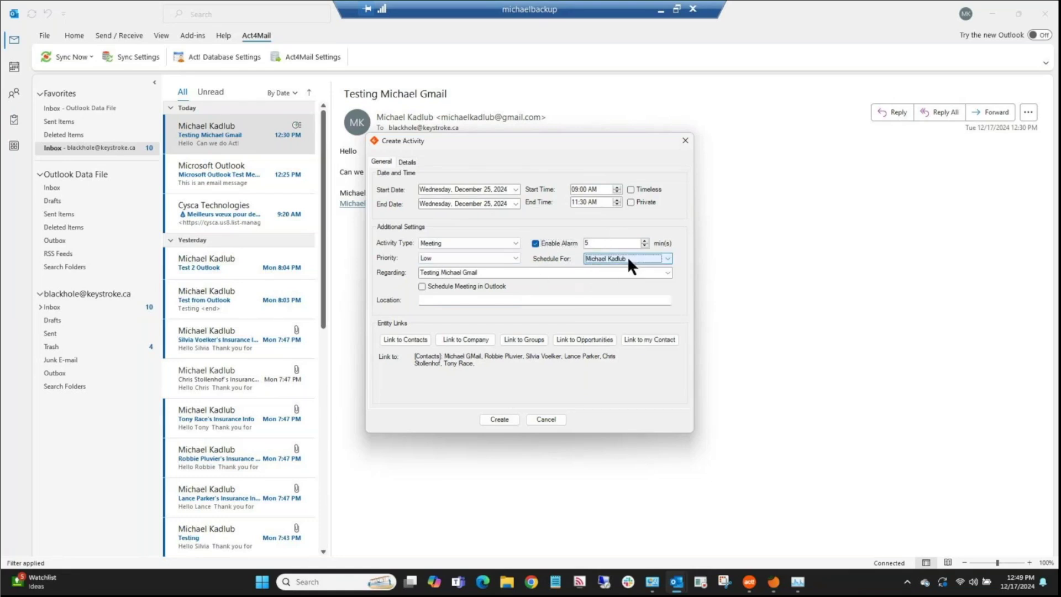
pyautogui.click(440, 273)
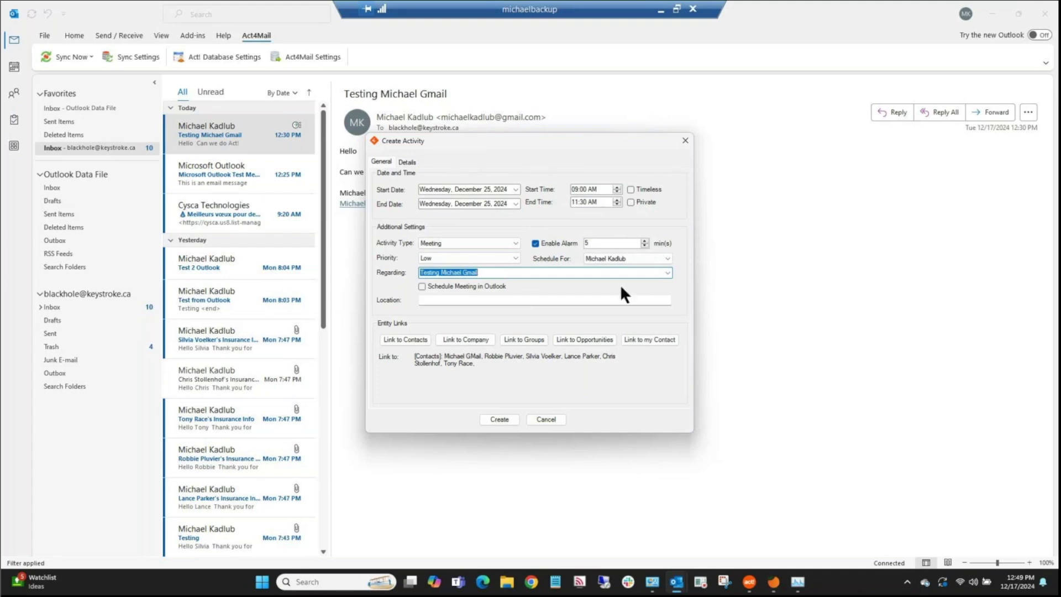
pyautogui.click(423, 286)
pyautogui.click(452, 300)
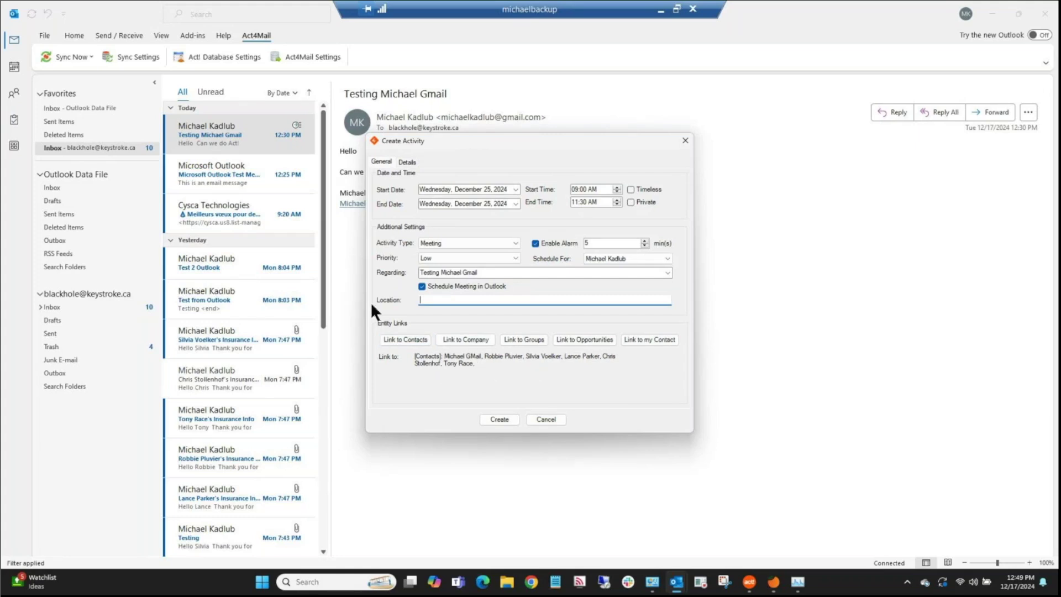
# Step: Check the email text in the activity's details and create the activity in Act!
pyautogui.click(412, 161)
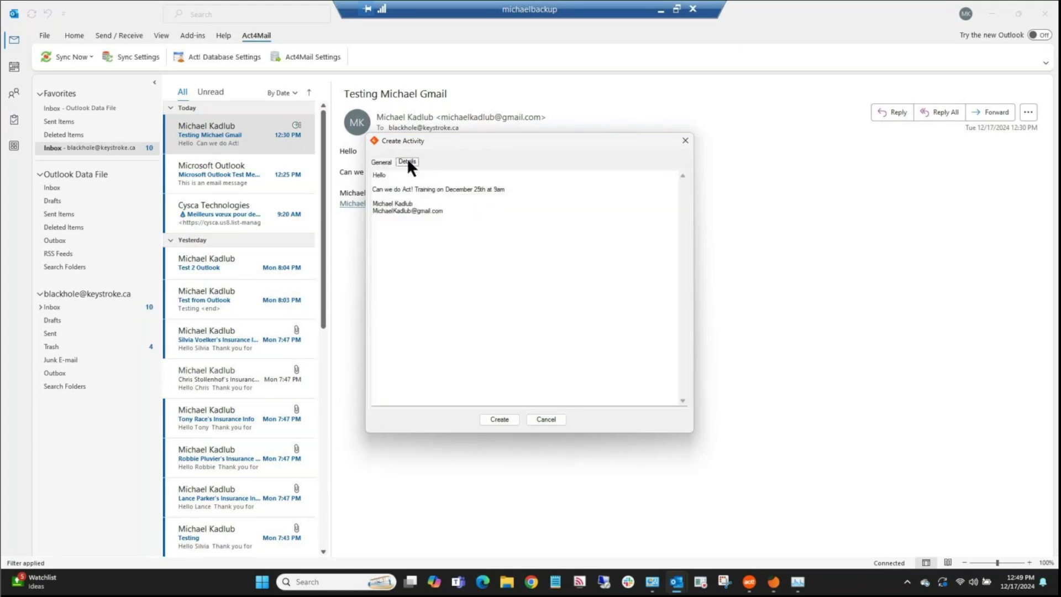
pyautogui.moveTo(437, 141); pyautogui.dragTo(436, 242)
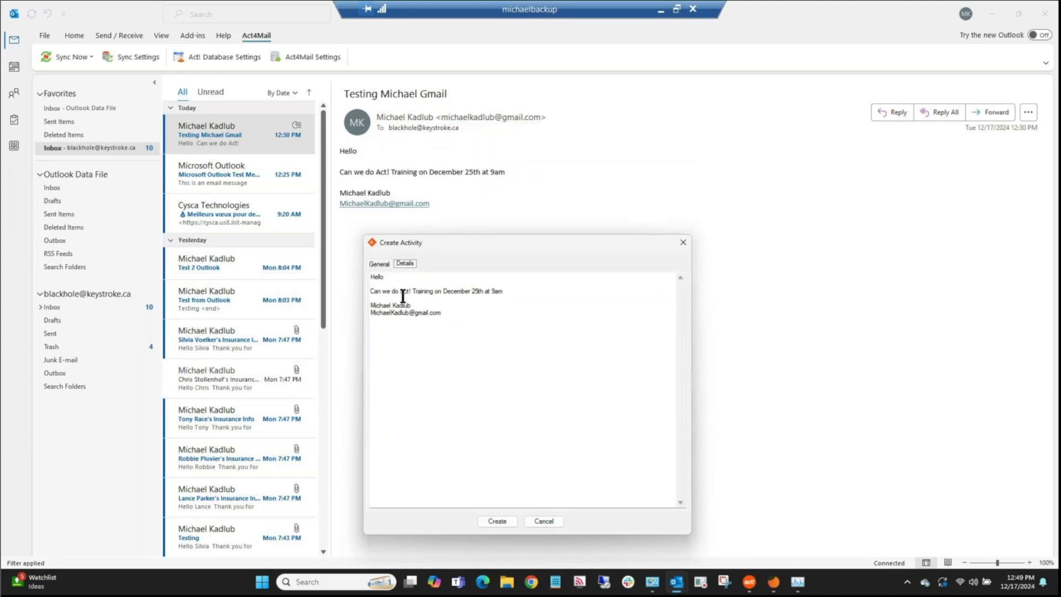
pyautogui.click(491, 518)
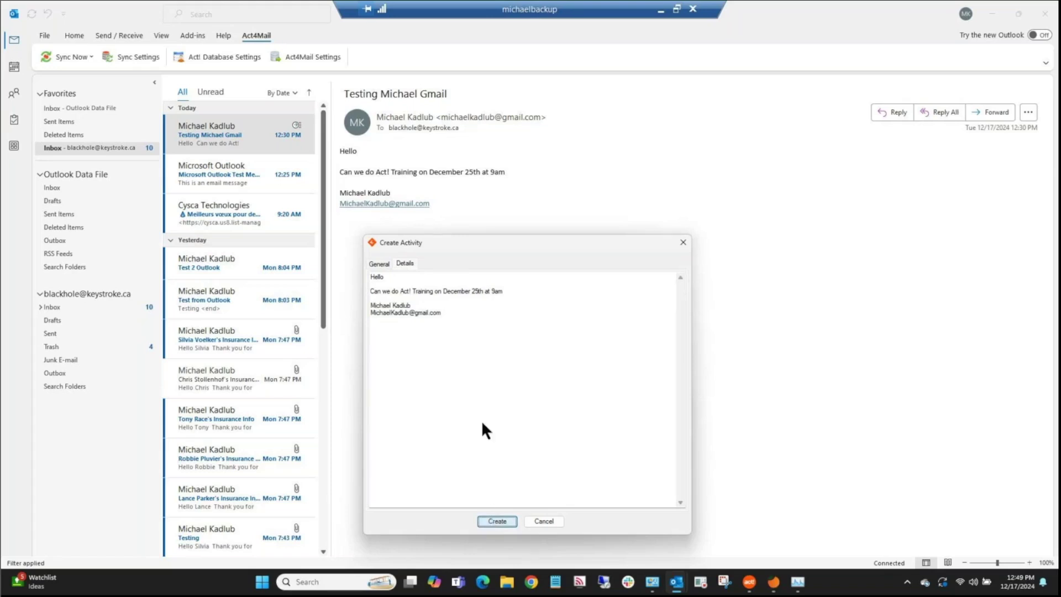
pyautogui.click(568, 329)
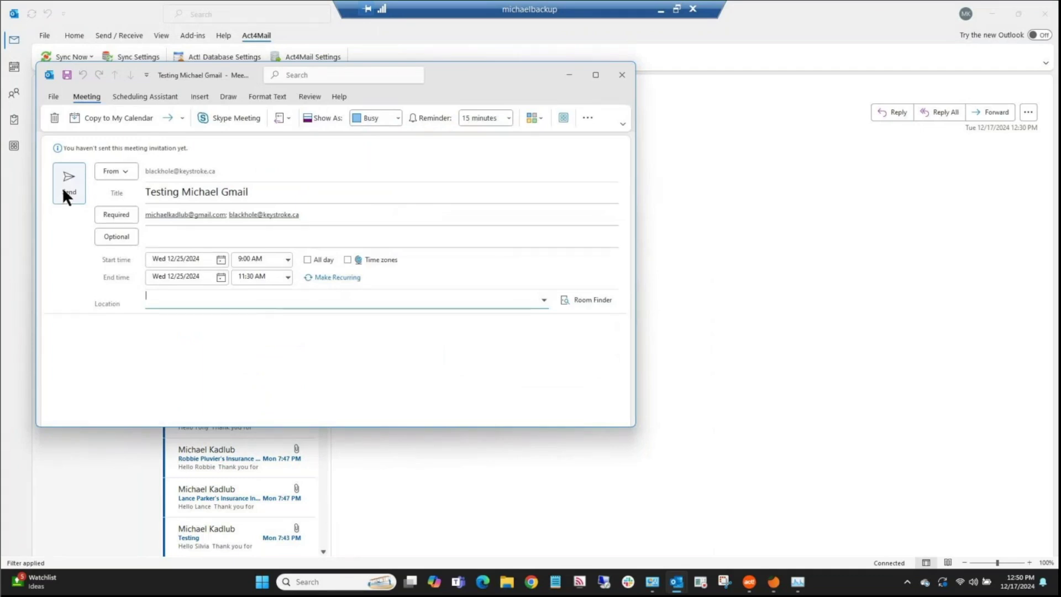
# Step: Remove the sender's own address from the meeting's required attendees and send the invitation
pyautogui.click(330, 213)
pyautogui.press('BackSpace')
pyautogui.press('BackSpace')
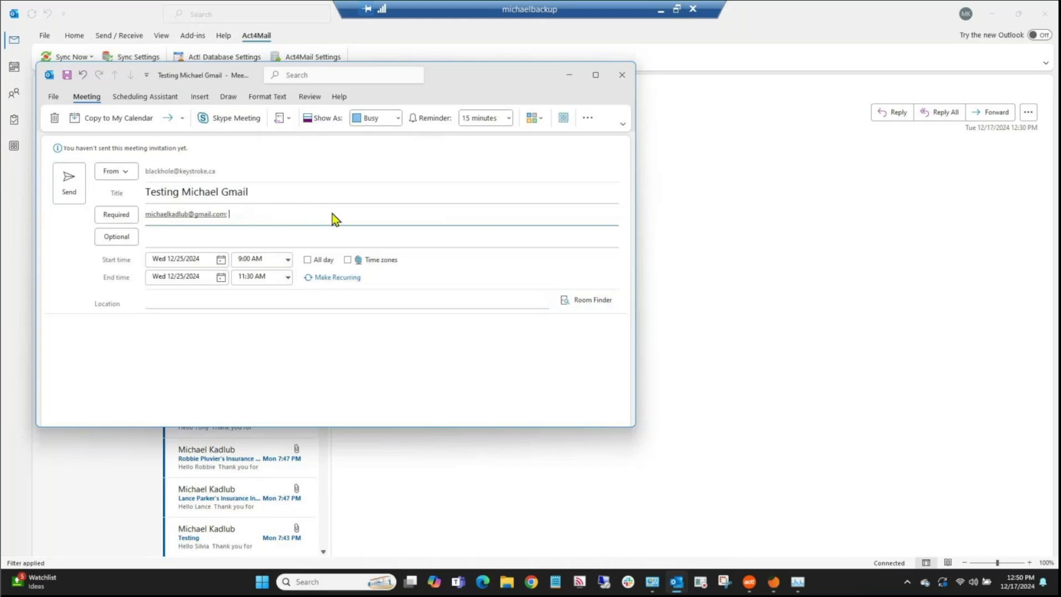
pyautogui.click(68, 181)
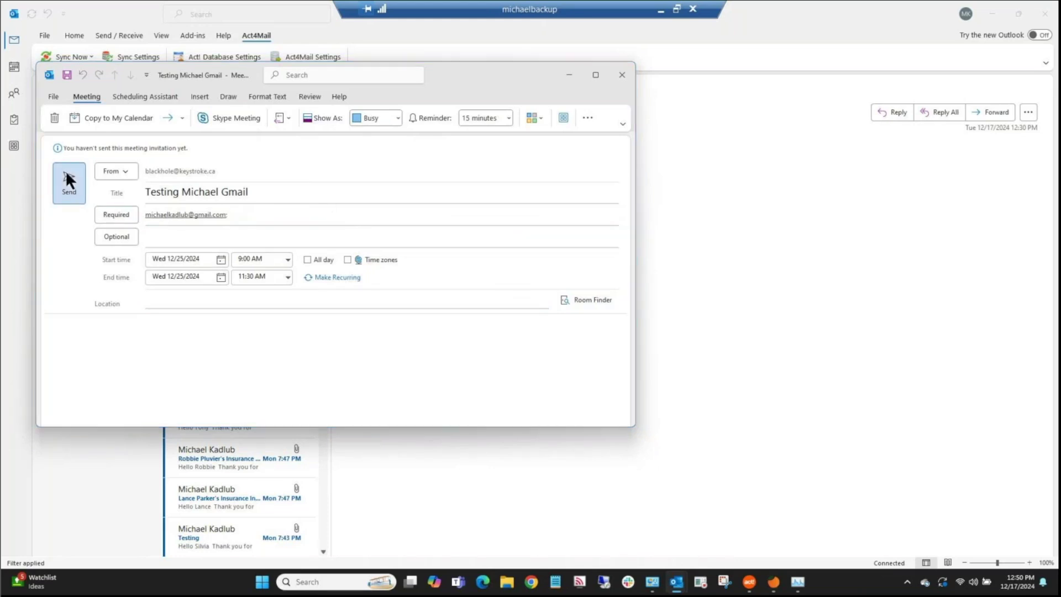
pyautogui.click(362, 274)
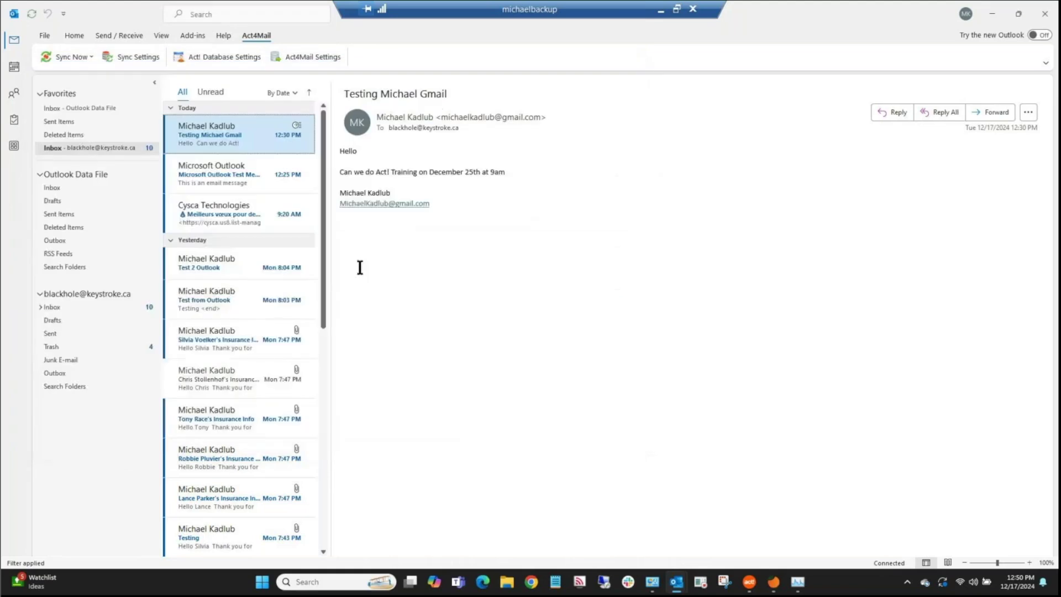
# Step: Reply to the training request email with "That will be great!" and send the reply
pyautogui.click(896, 112)
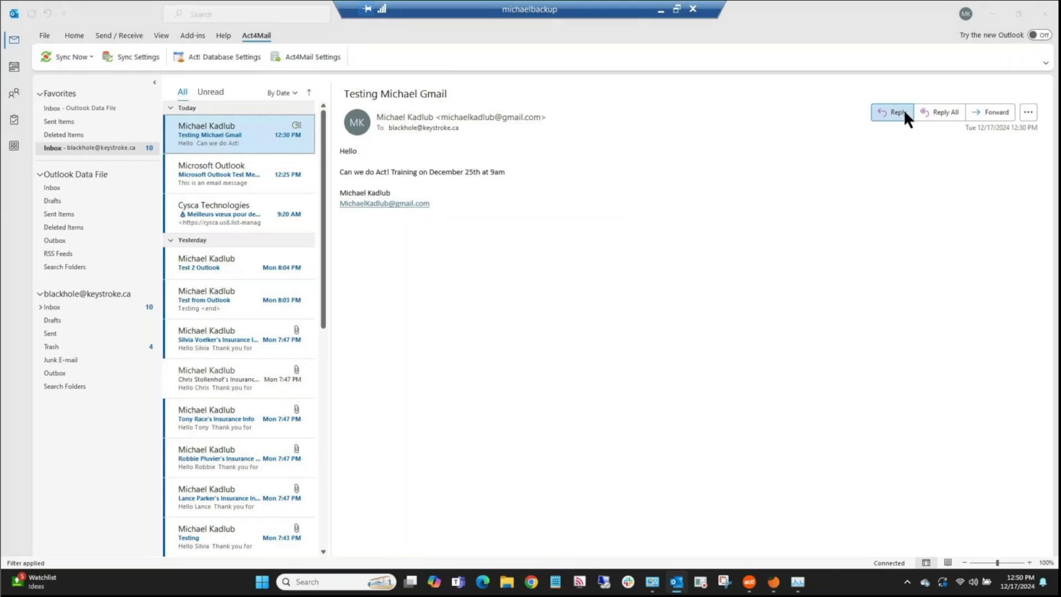
pyautogui.write('That will be great!')
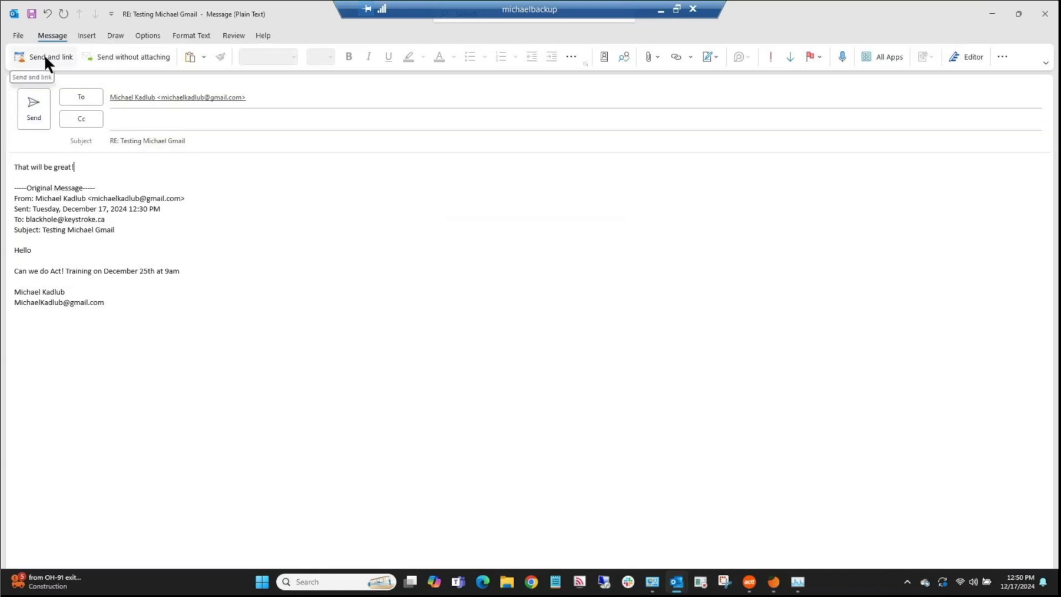
pyautogui.click(239, 100)
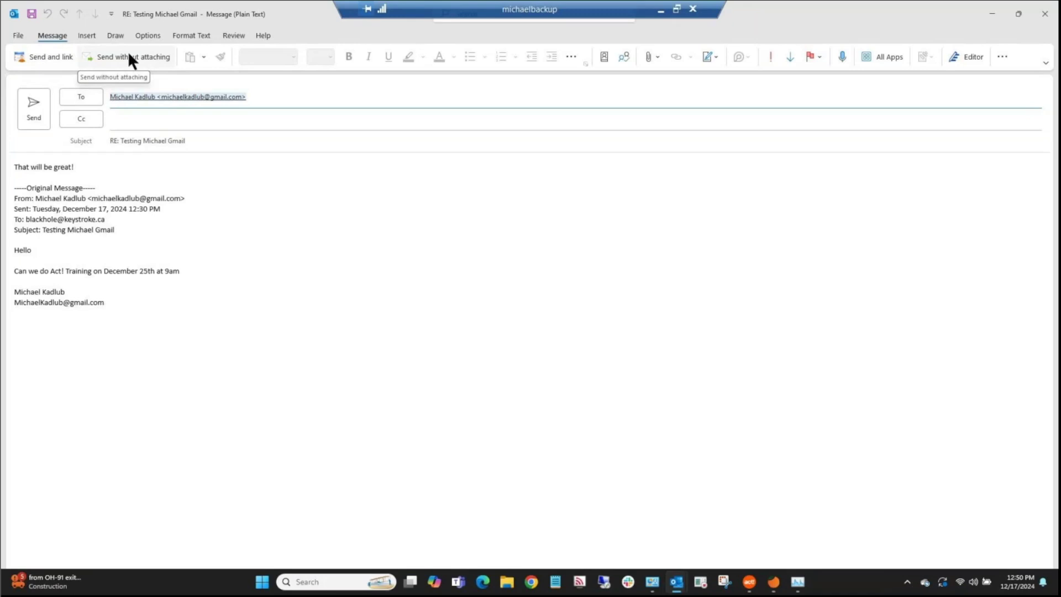
pyautogui.click(31, 114)
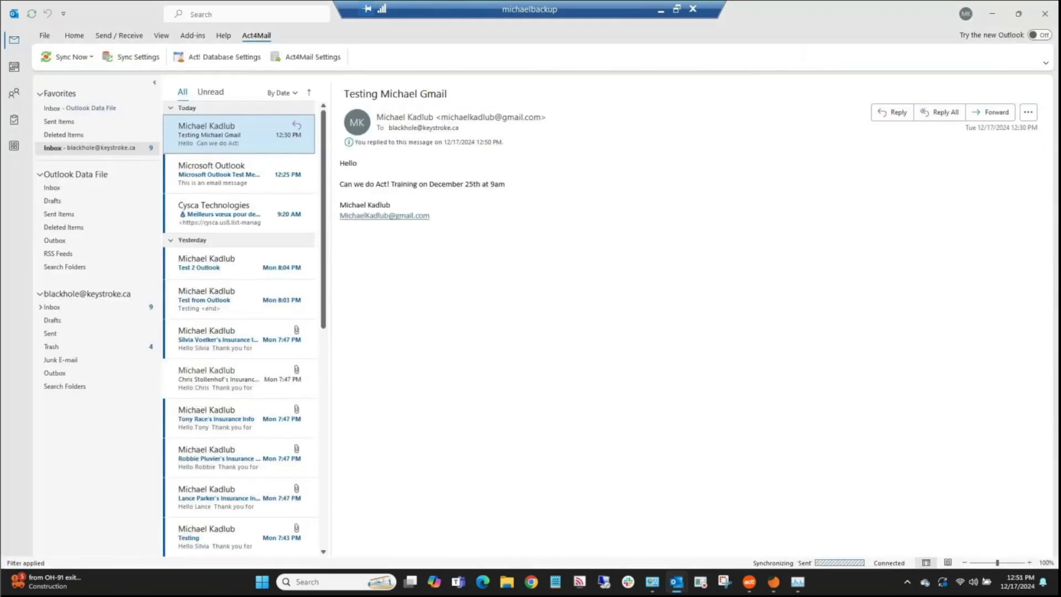
# Step: Switch to Act! in the browser and show the email sender's contact record with its activities
pyautogui.moveTo(1060, 420); pyautogui.dragTo(761, 163)
pyautogui.doubleClick(761, 163)
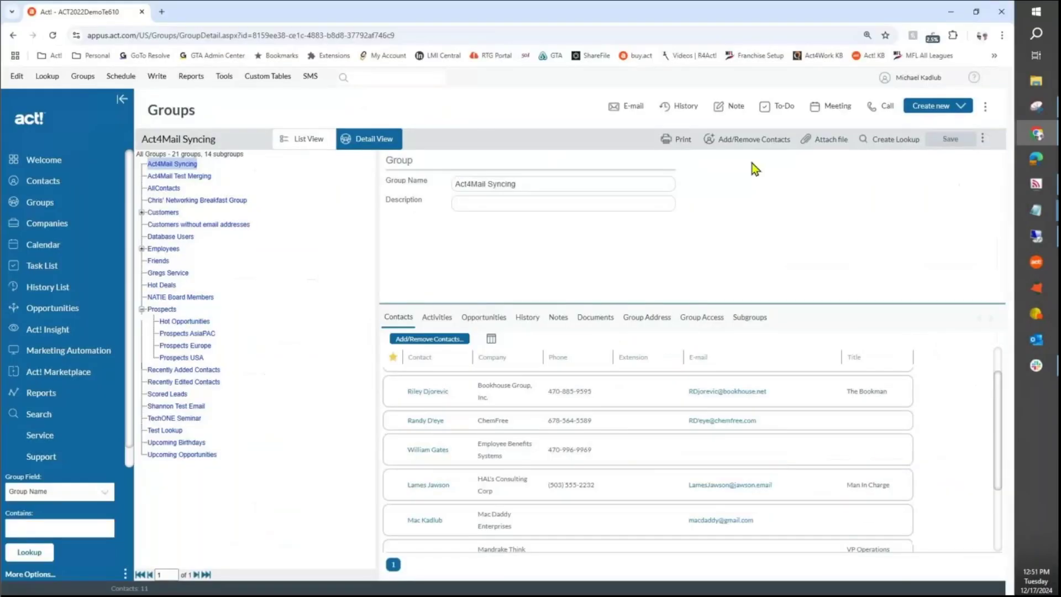
pyautogui.click(50, 180)
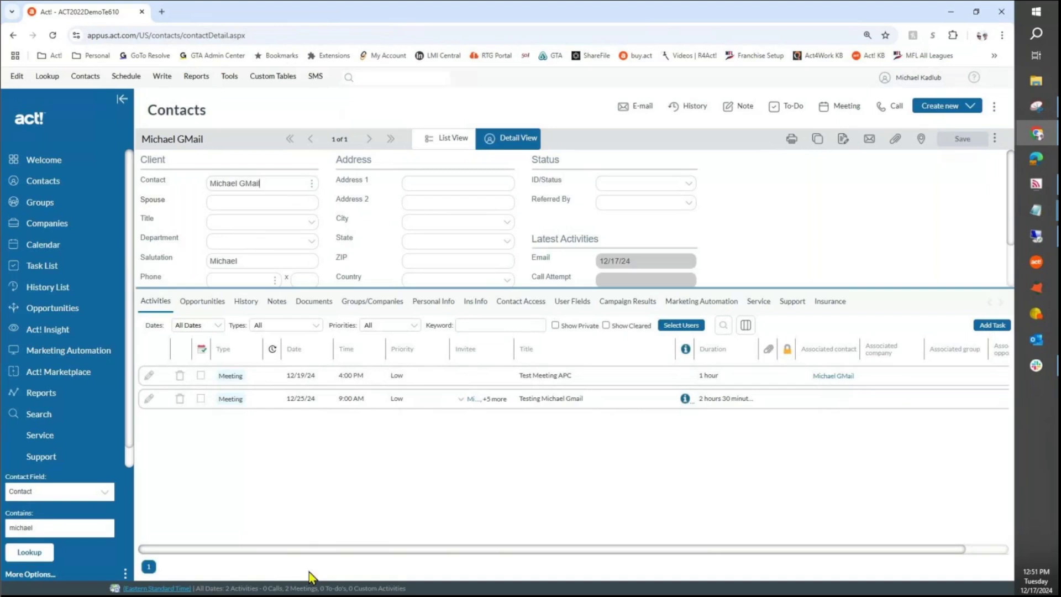
# Step: Check the December 25 meeting, the opportunity created from the email and the sent reply in the contact's records
pyautogui.click(328, 402)
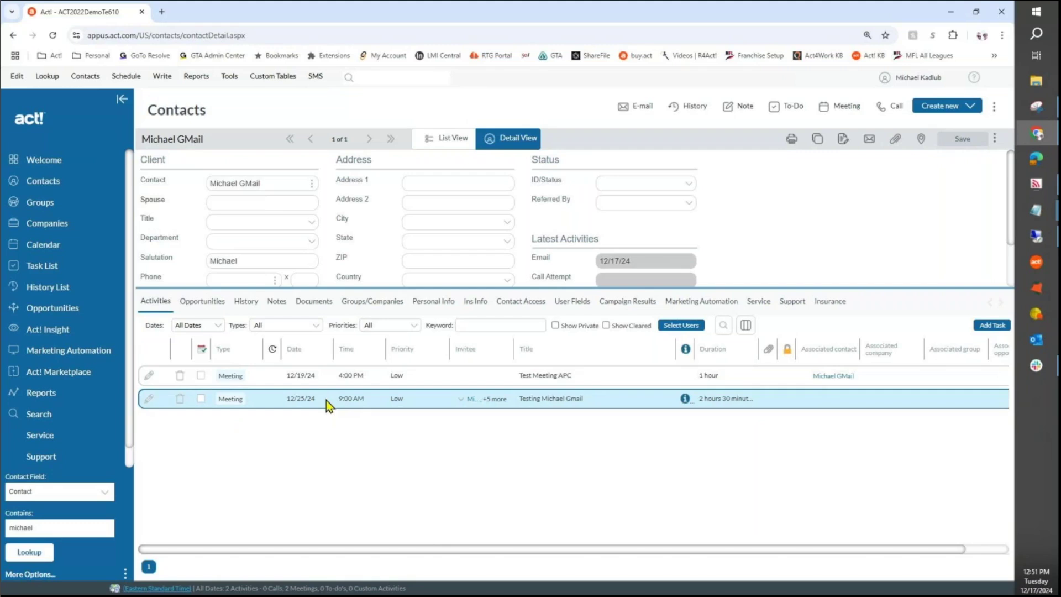
pyautogui.click(215, 308)
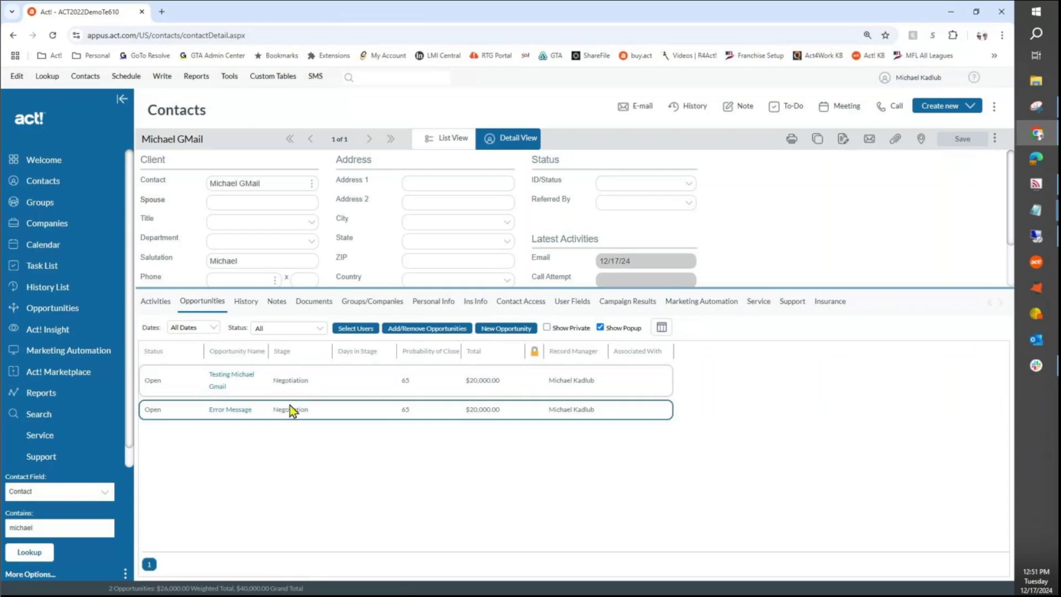
pyautogui.click(295, 381)
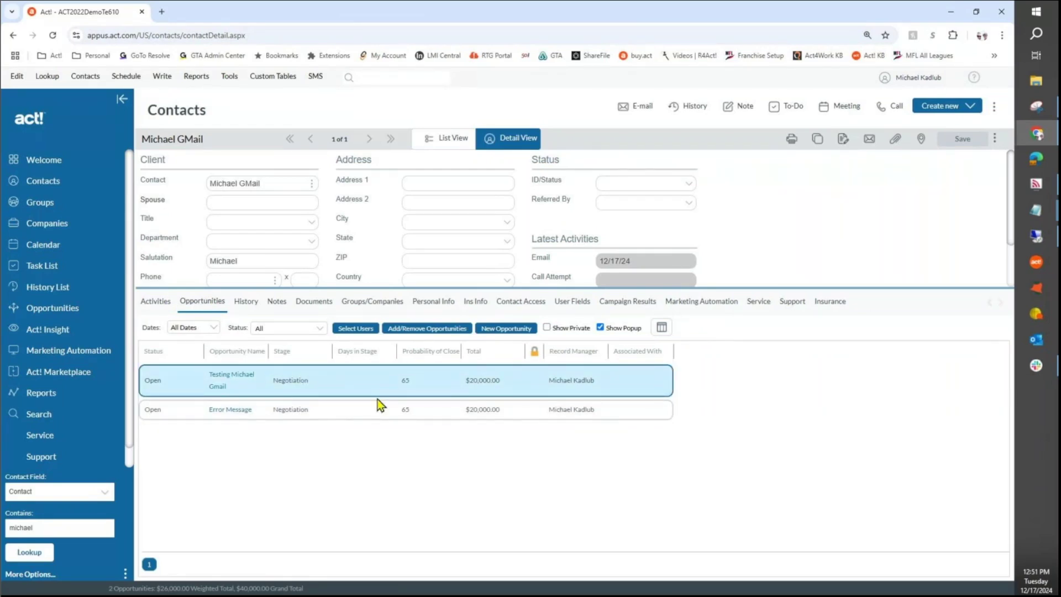
pyautogui.click(249, 308)
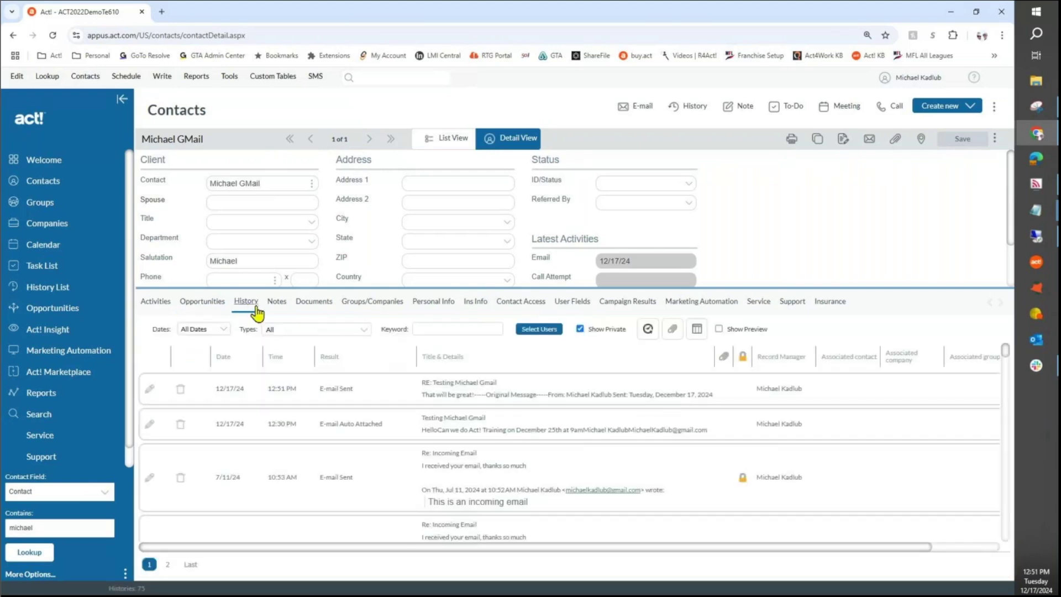
pyautogui.click(501, 396)
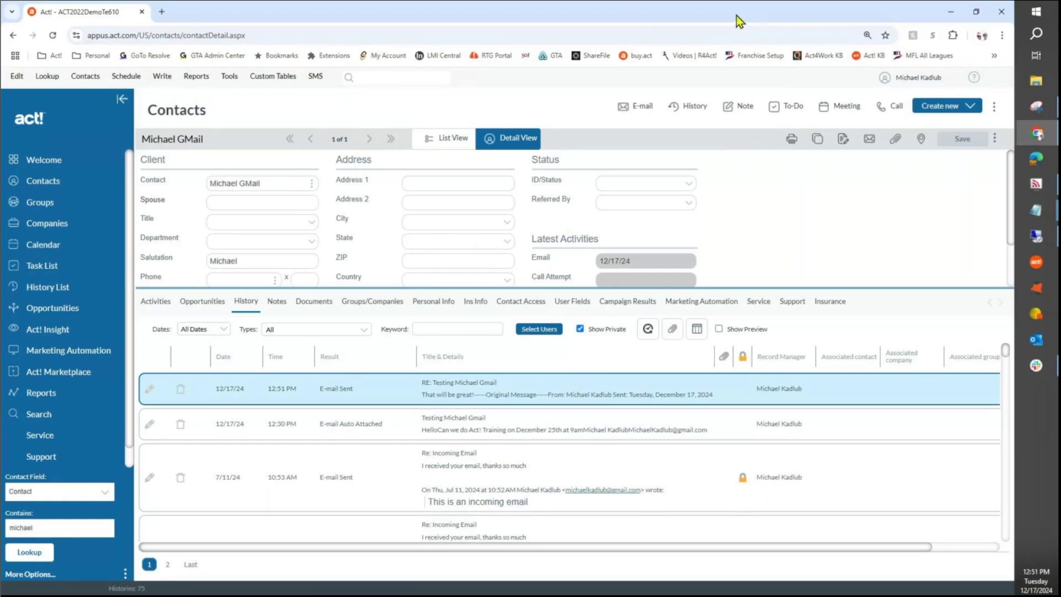
# Step: Switch to Outlook and review Act4Mail's activity sync settings: sync direction, interval, and the past and future date ranges
pyautogui.moveTo(739, 21); pyautogui.dragTo(689, 315)
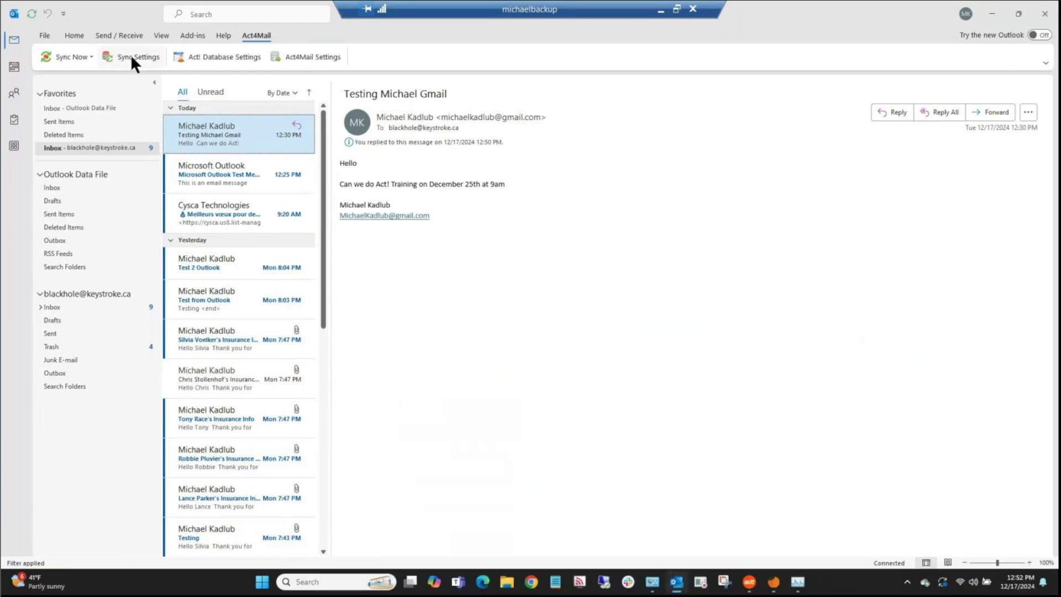
pyautogui.click(133, 58)
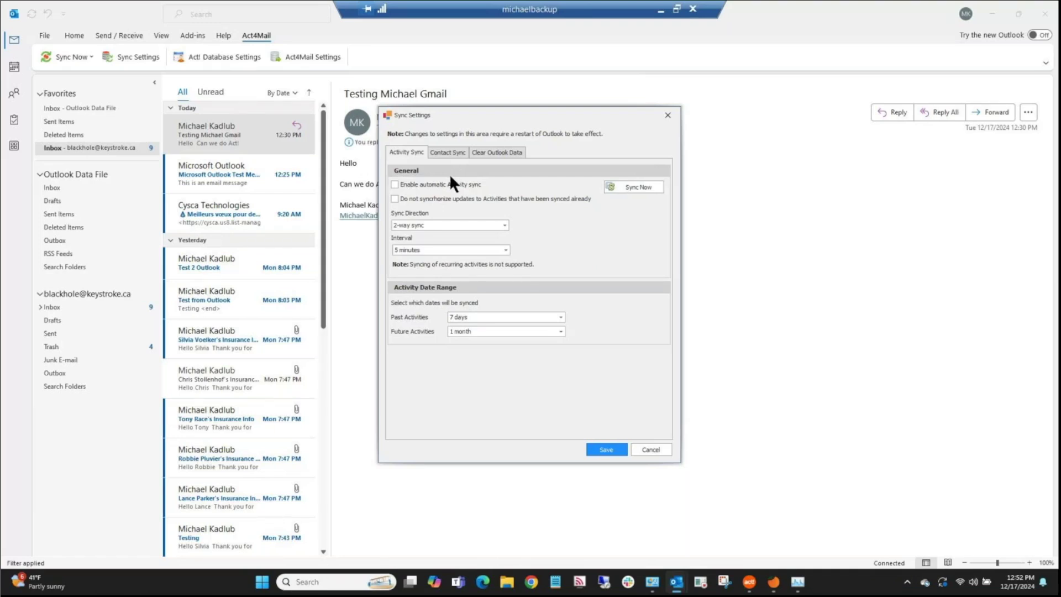
pyautogui.click(456, 222)
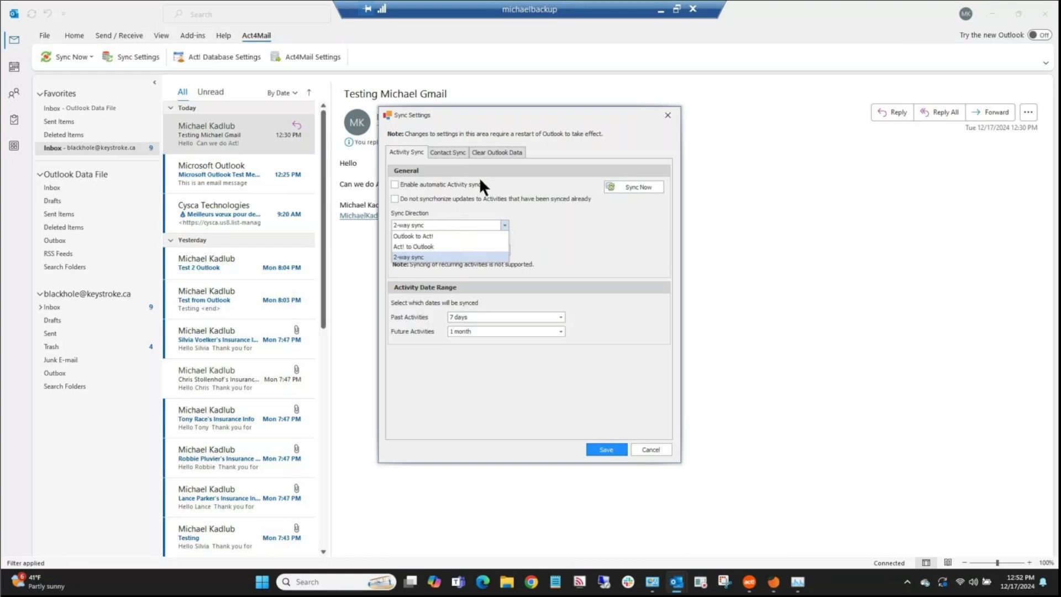
pyautogui.click(565, 210)
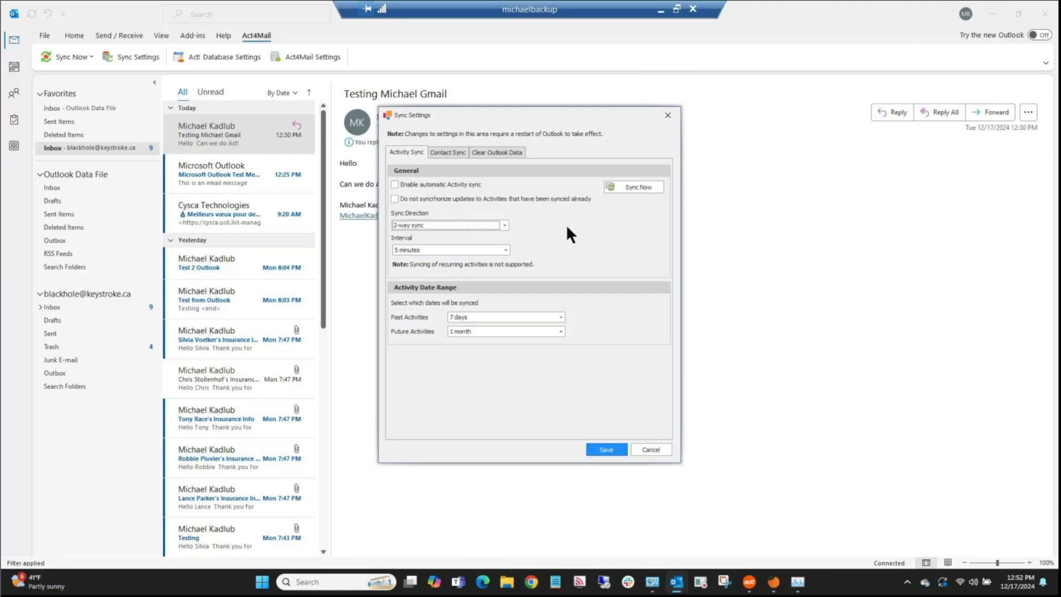
pyautogui.click(499, 248)
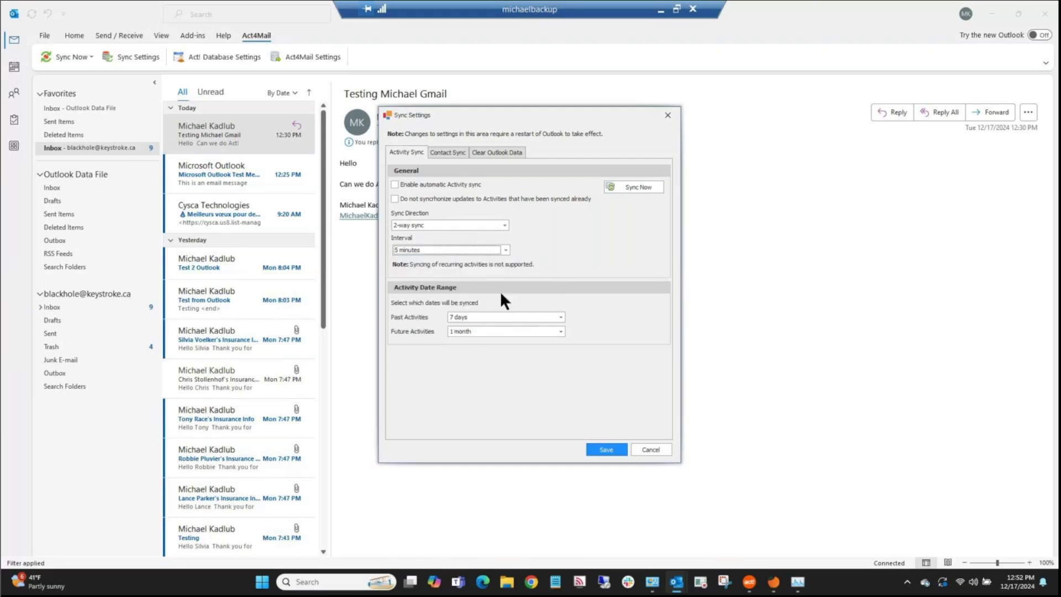
pyautogui.click(469, 318)
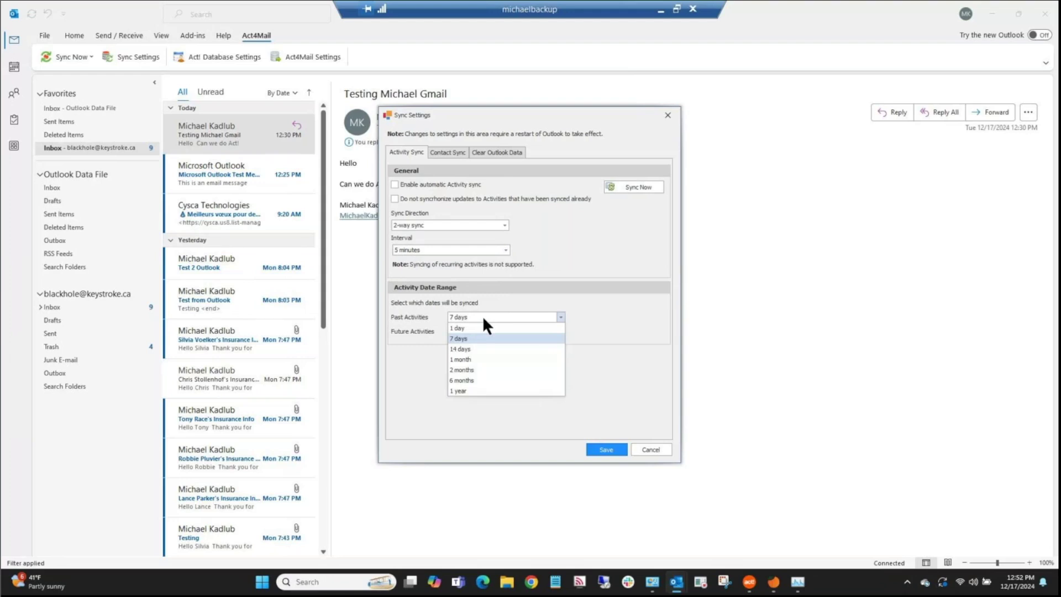
pyautogui.click(482, 316)
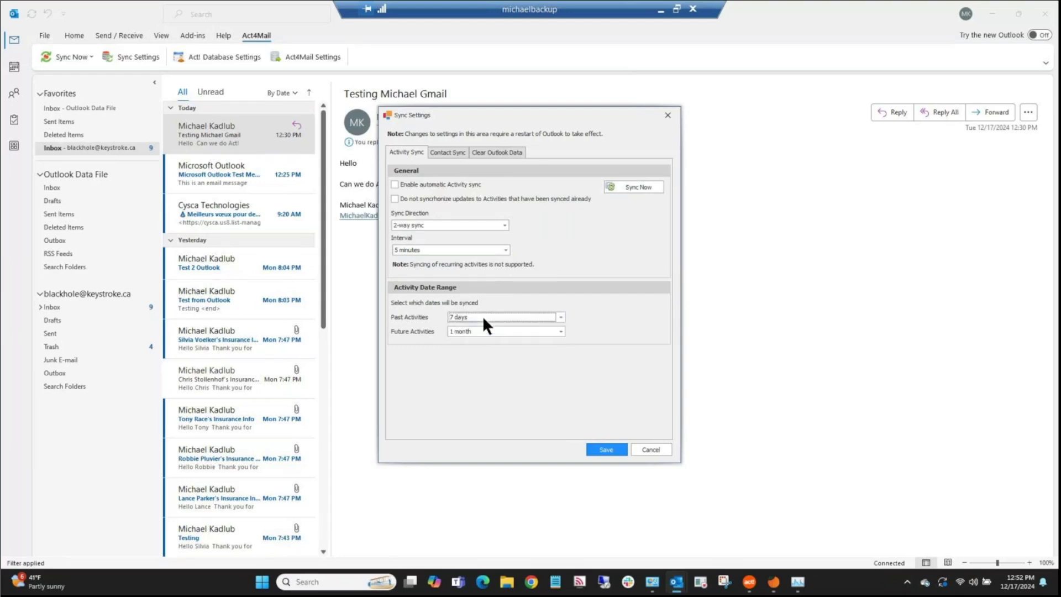
pyautogui.click(481, 332)
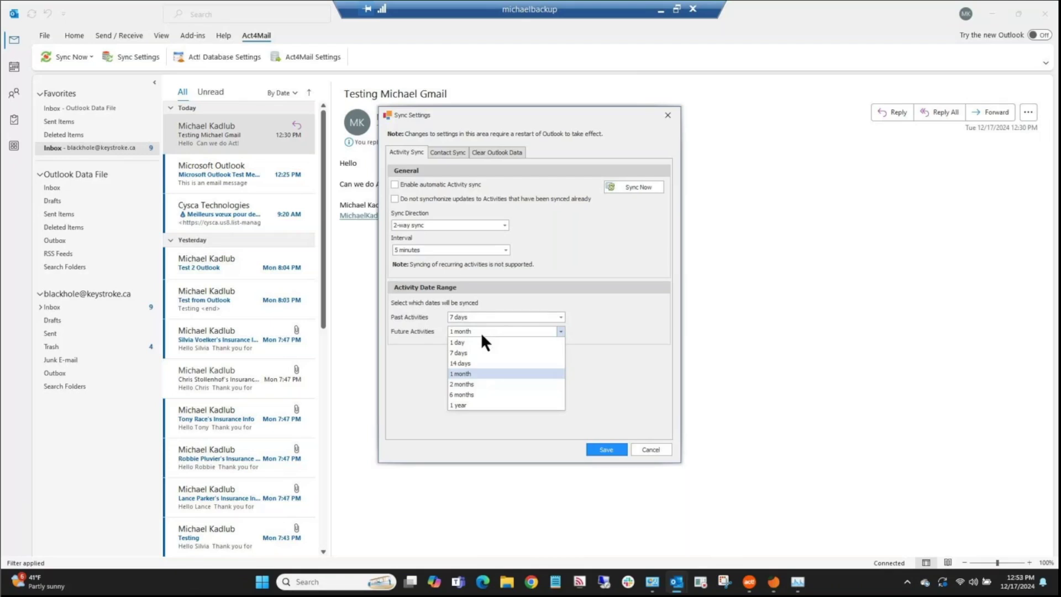
pyautogui.click(486, 330)
# Step: Review the contact sync settings: sync direction, interval and the Act! group selected for synchronizing
pyautogui.click(439, 150)
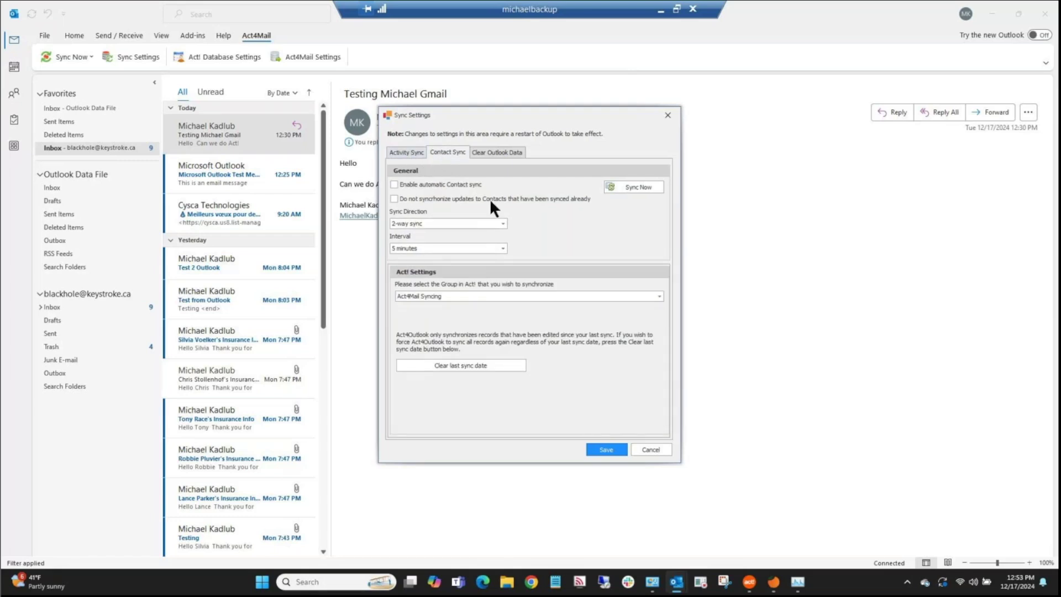
pyautogui.click(403, 224)
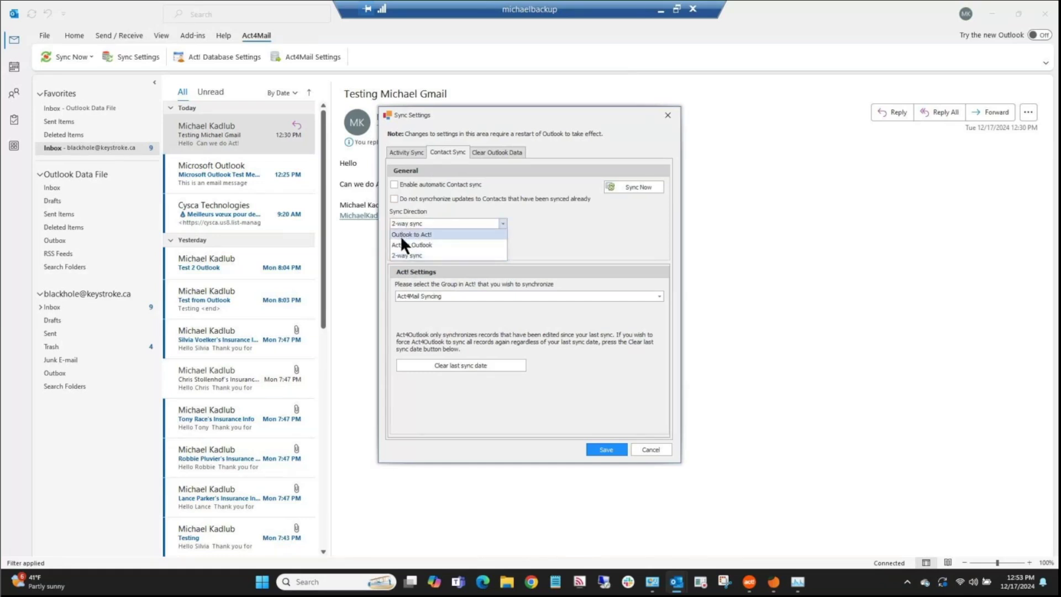
pyautogui.click(453, 255)
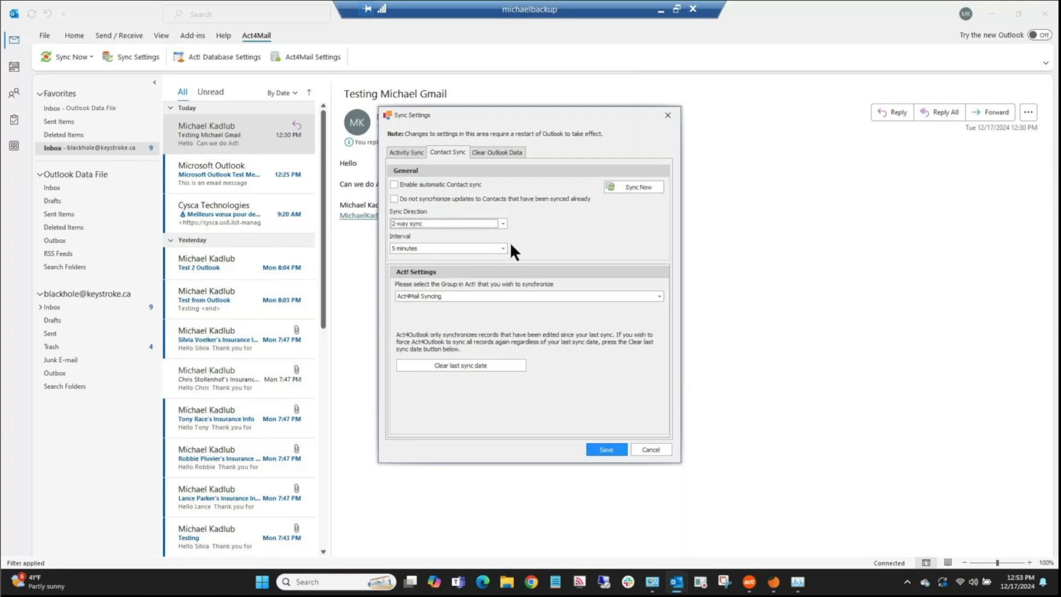
pyautogui.click(496, 250)
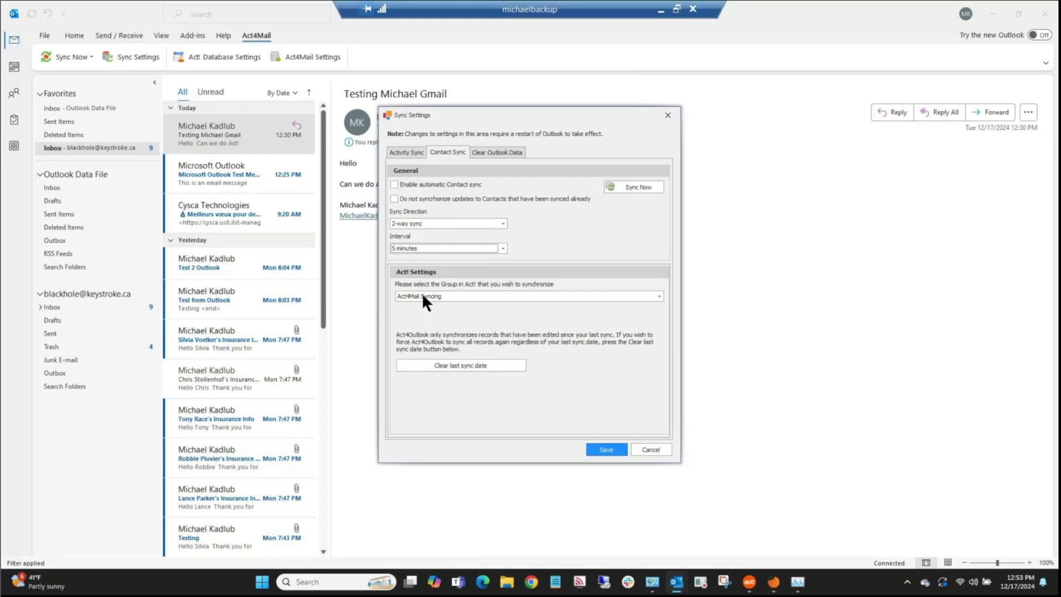
pyautogui.click(422, 294)
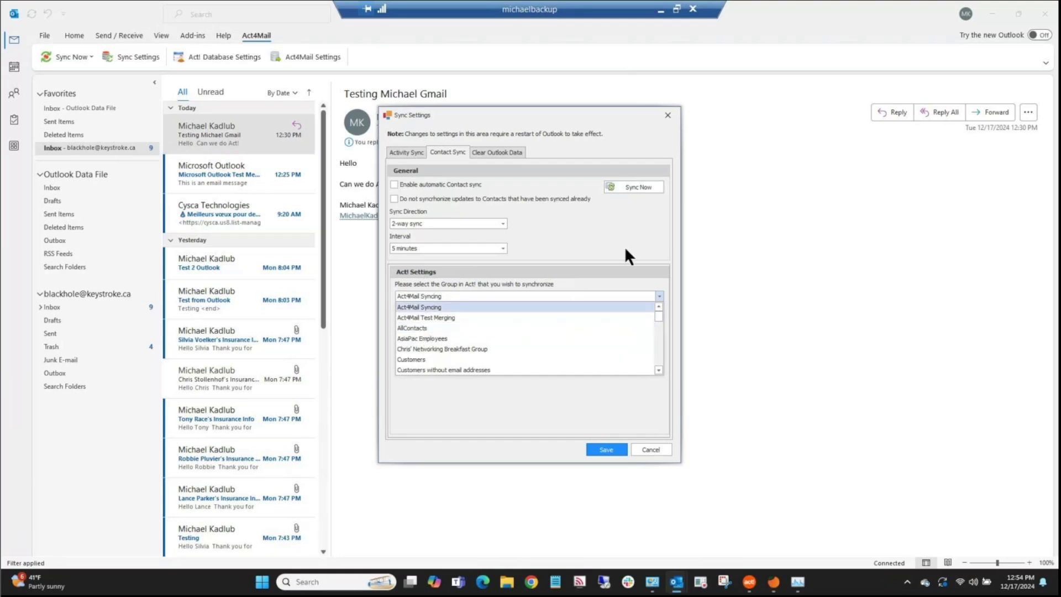
pyautogui.click(663, 233)
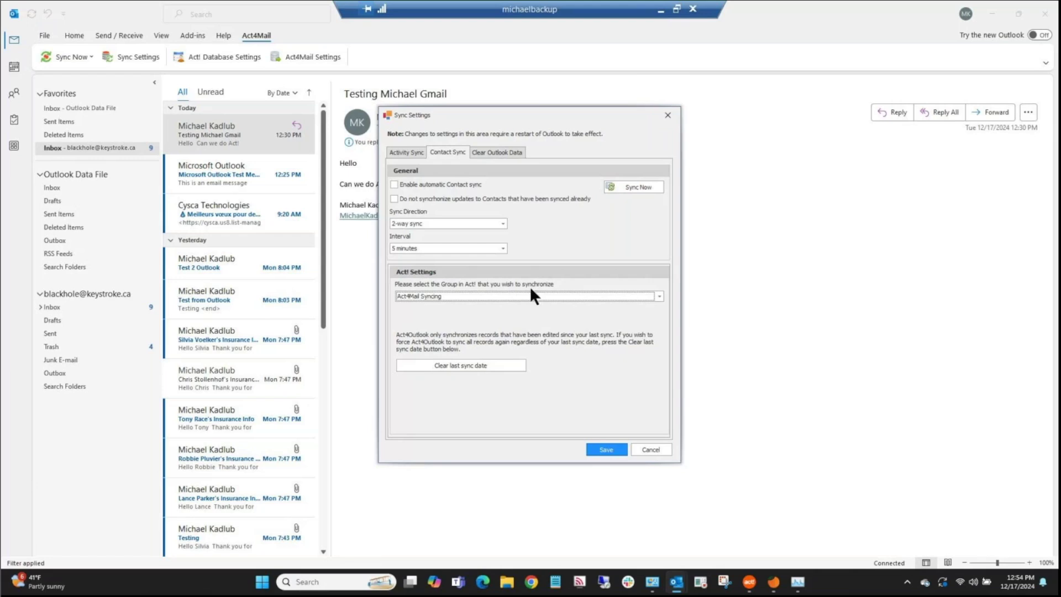
# Step: Look at the options for clearing Outlook data, revisit the activity sync settings, and close the sync settings without saving
pyautogui.click(497, 152)
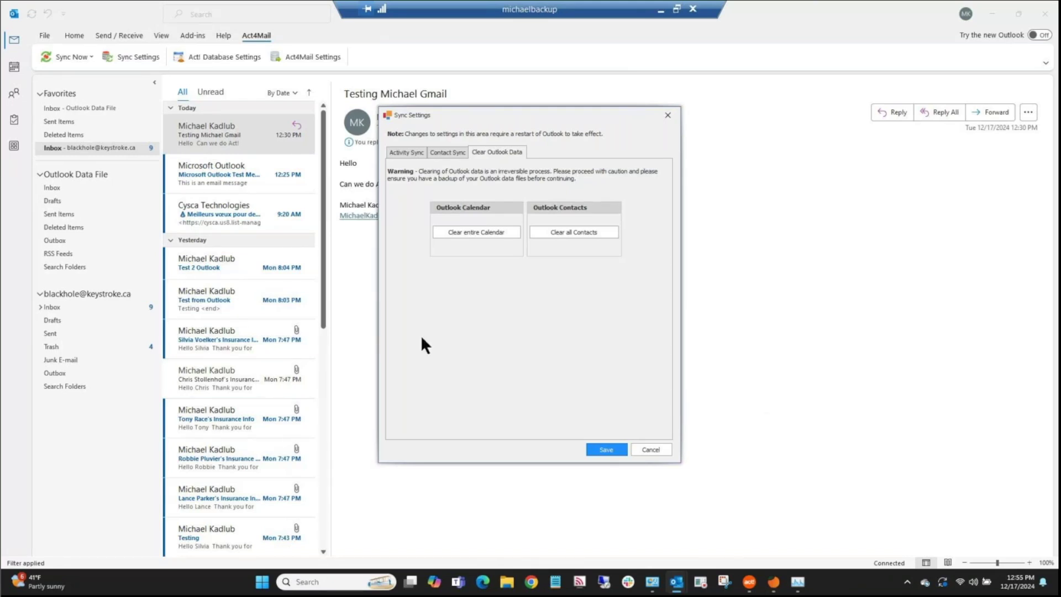
pyautogui.click(650, 449)
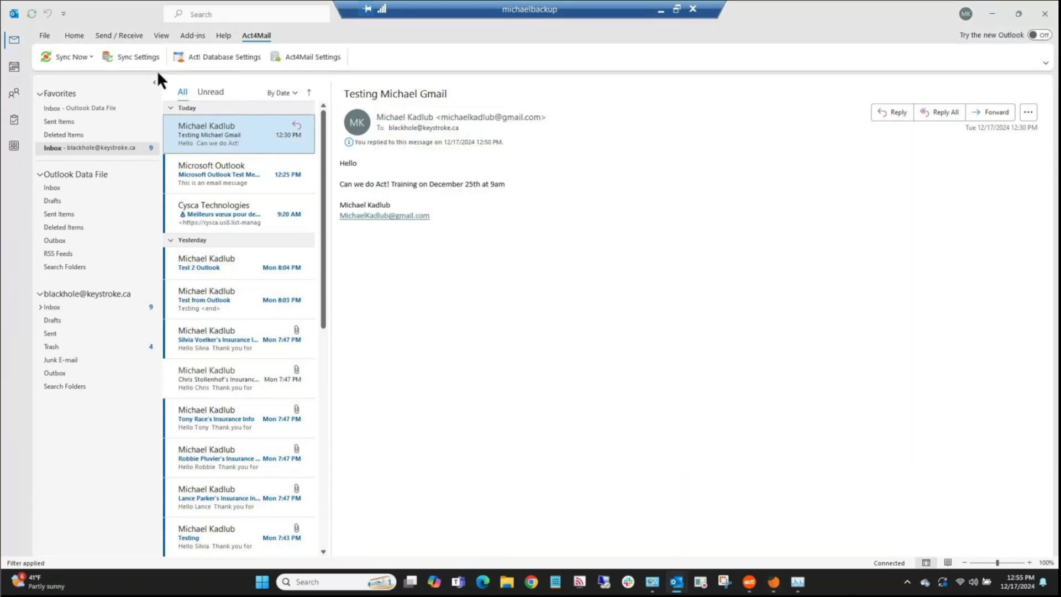
pyautogui.click(118, 55)
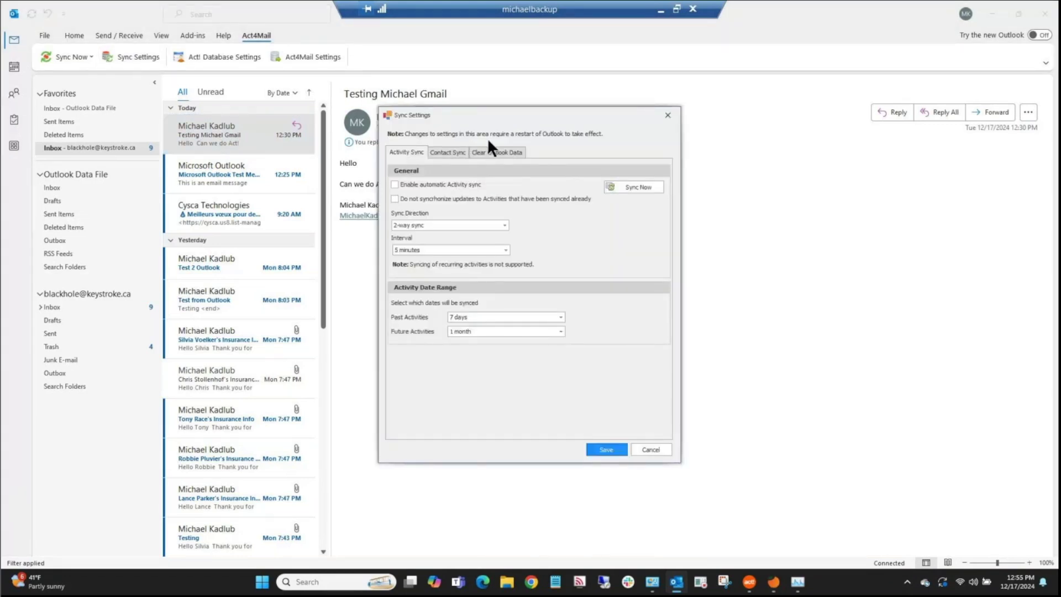
pyautogui.click(492, 148)
pyautogui.click(405, 153)
pyautogui.click(654, 448)
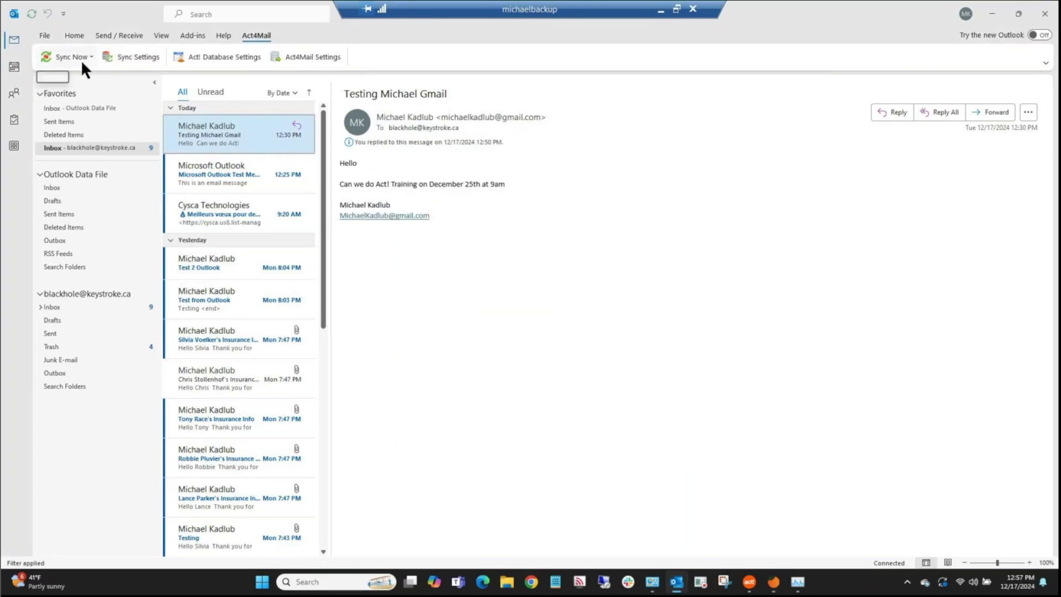
# Step: Show Outlook's contacts list, and switch to Act! to check which contacts belong to the Act4Mail Syncing group
pyautogui.click(23, 95)
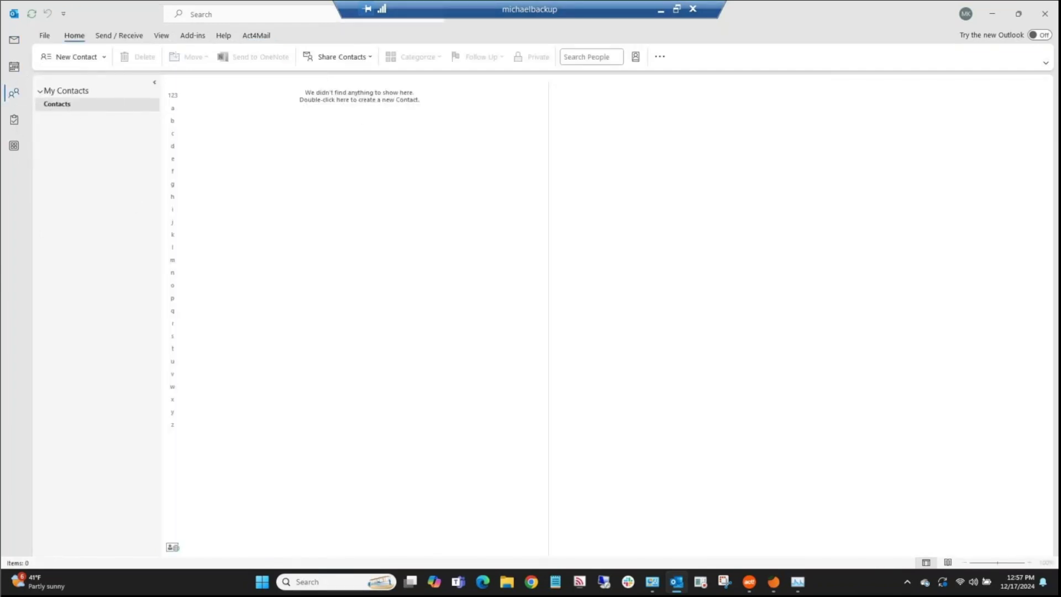
pyautogui.hotkey('alt', 'Tab')
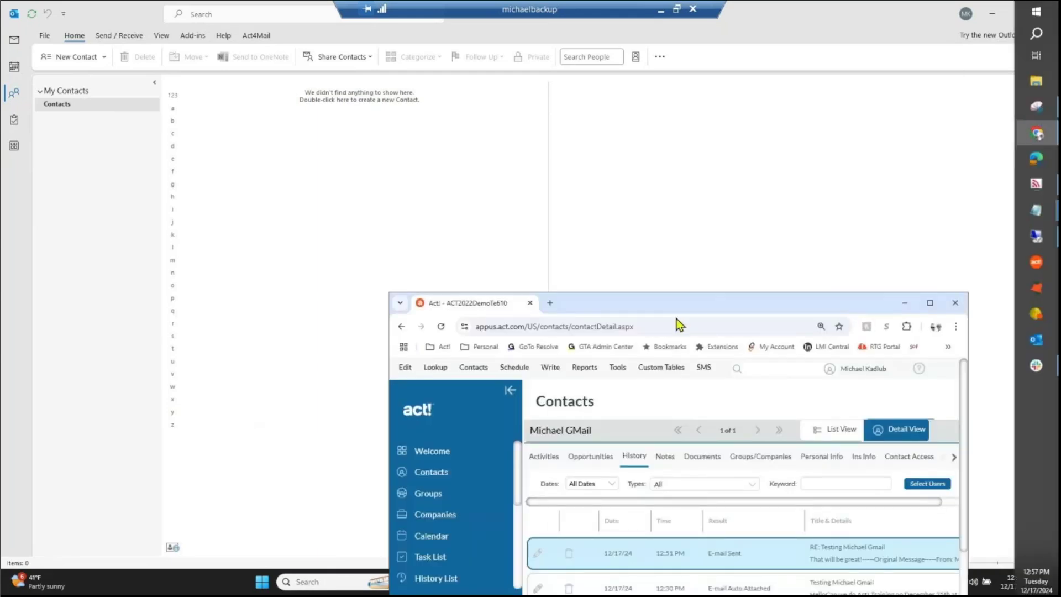
pyautogui.moveTo(709, 303); pyautogui.dragTo(621, 97)
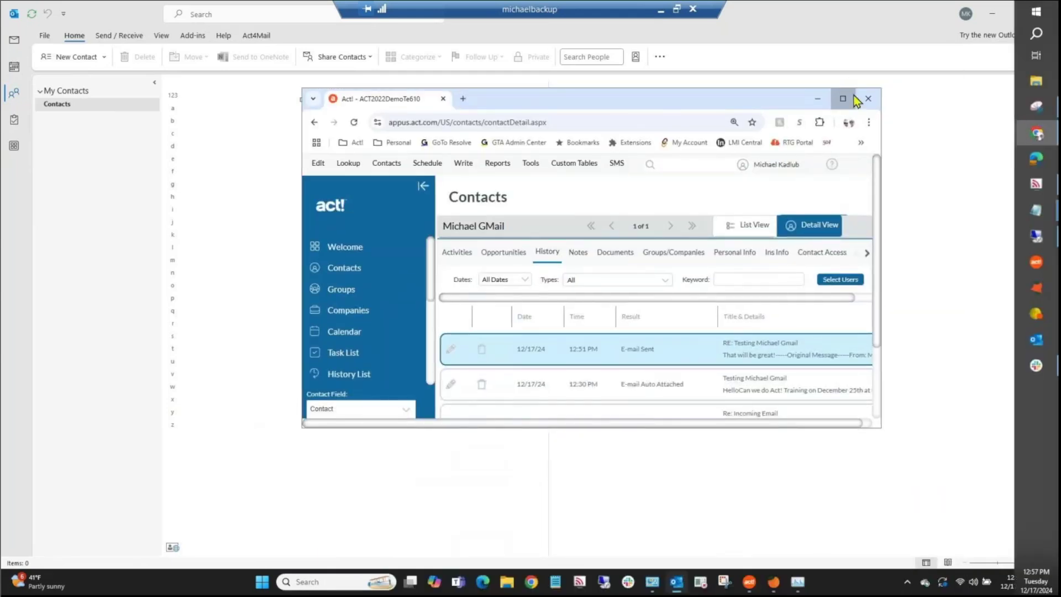
pyautogui.click(841, 95)
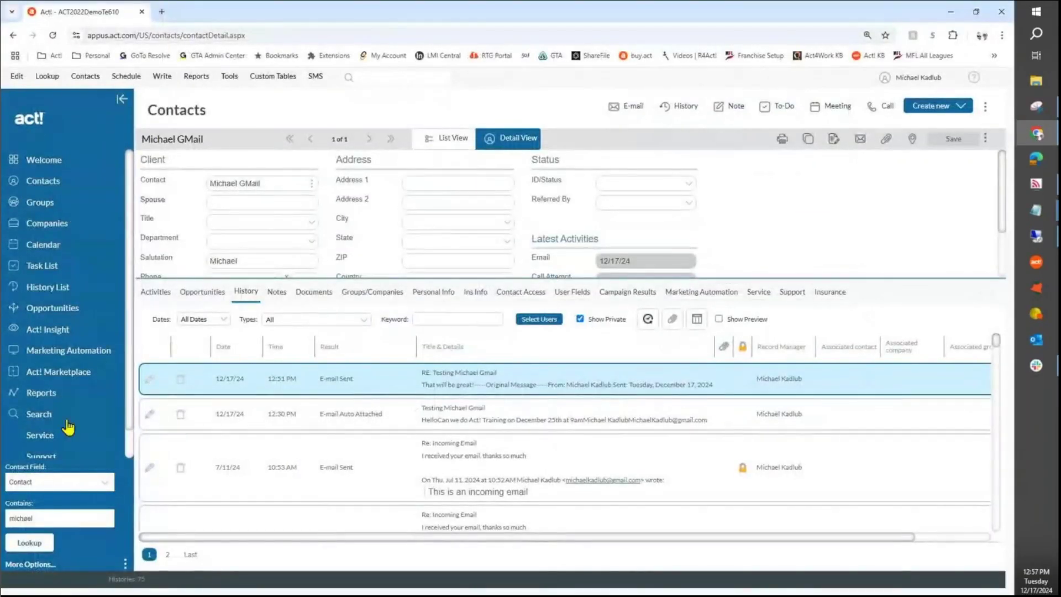
pyautogui.click(40, 204)
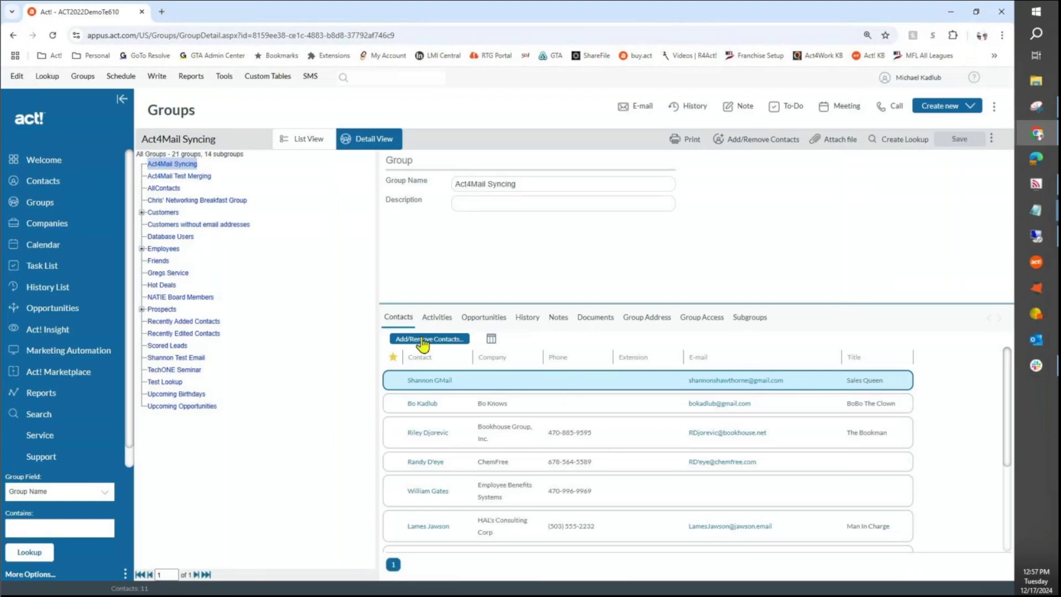
pyautogui.scroll(-5, 586, 483)
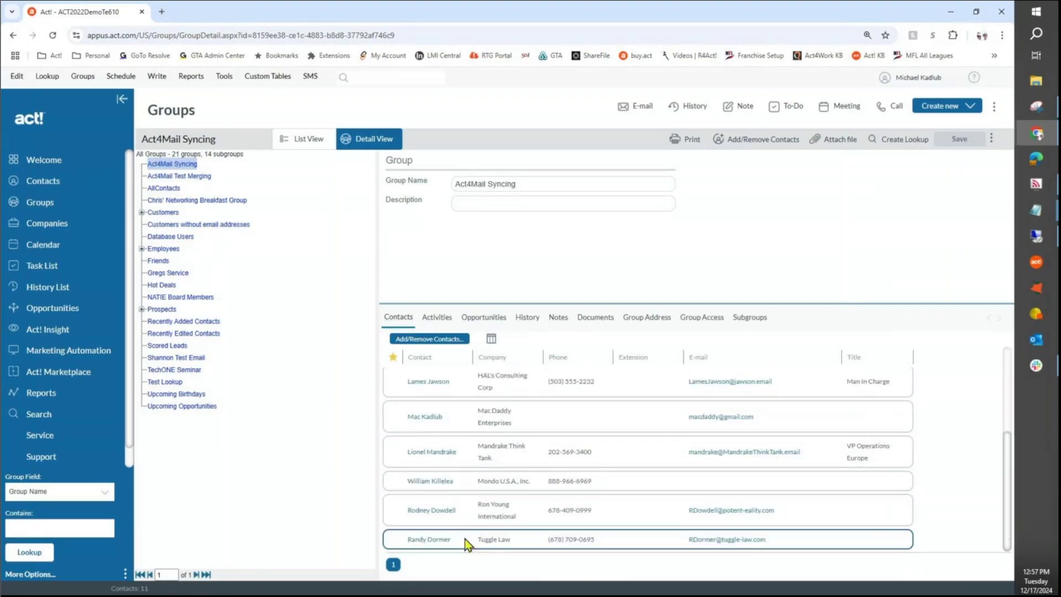
pyautogui.scroll(3, 442, 507)
pyautogui.scroll(2, 443, 505)
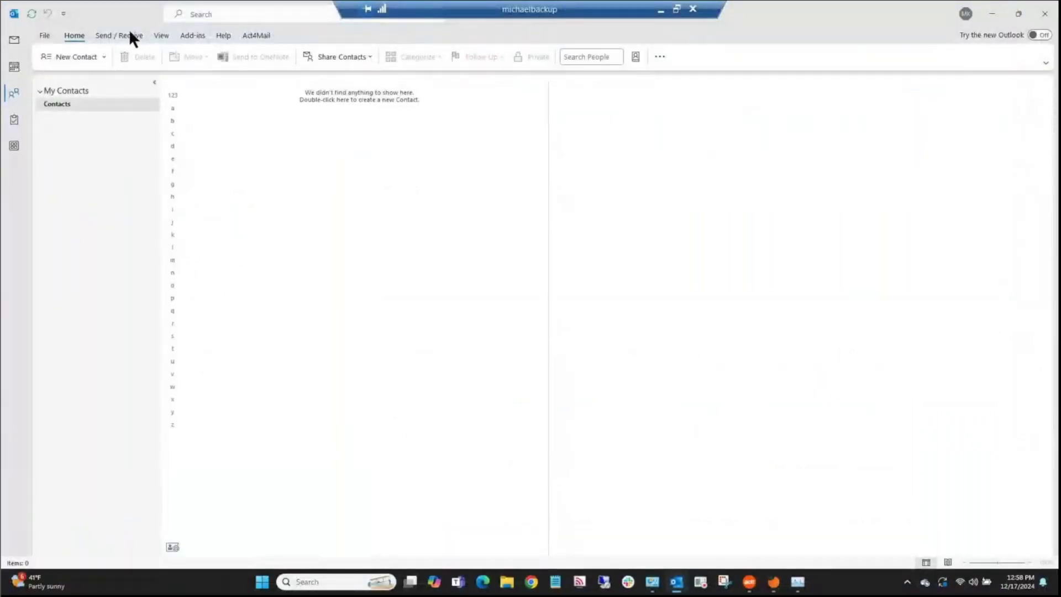
# Step: Switch to Outlook, sync the contacts between Act! and Outlook with Act4Mail, and view synced contacts' details
pyautogui.click(253, 34)
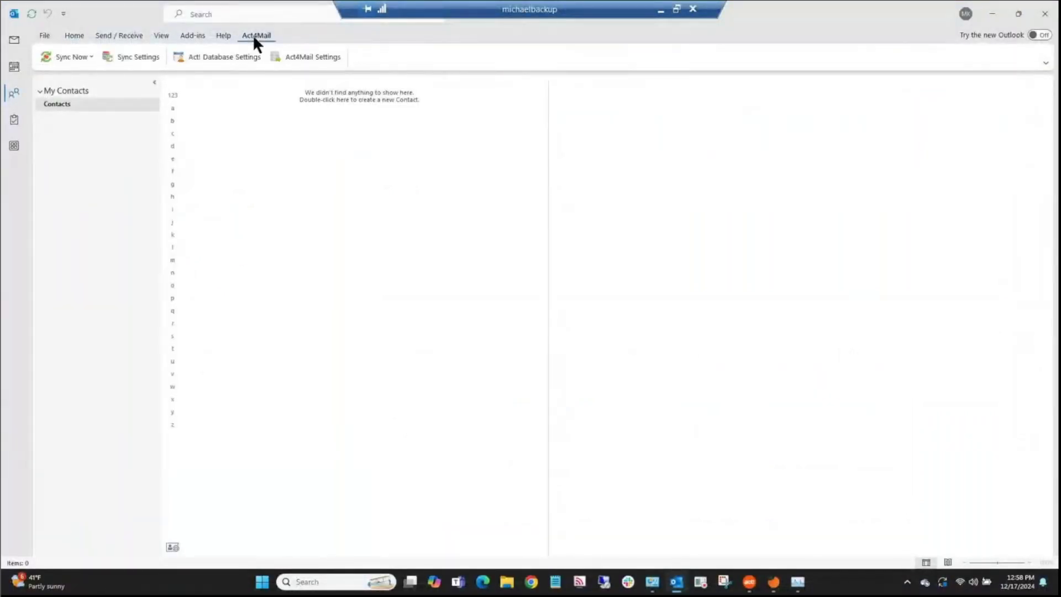
pyautogui.click(83, 61)
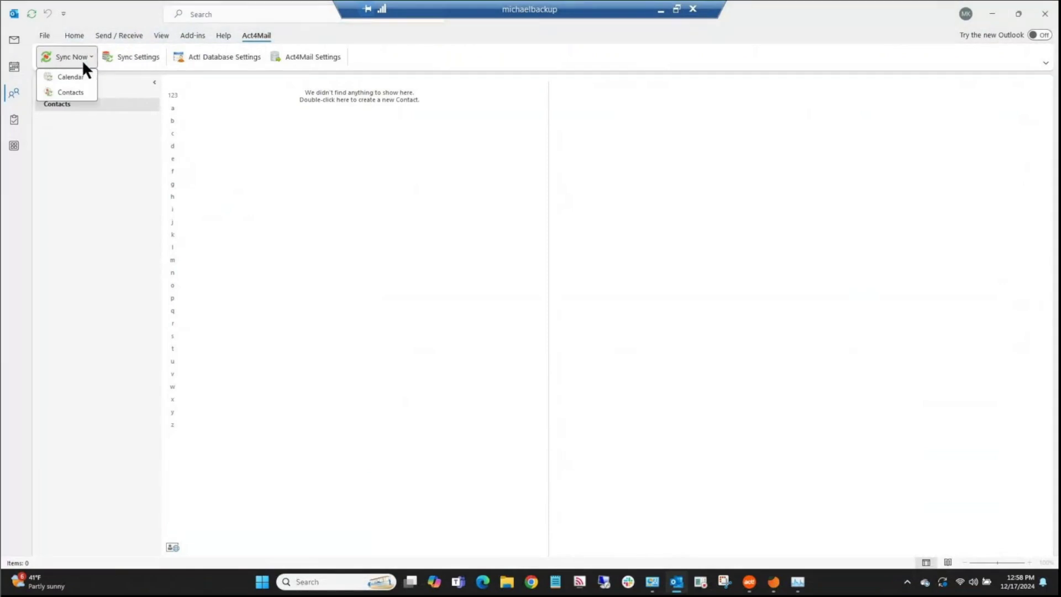
pyautogui.click(69, 93)
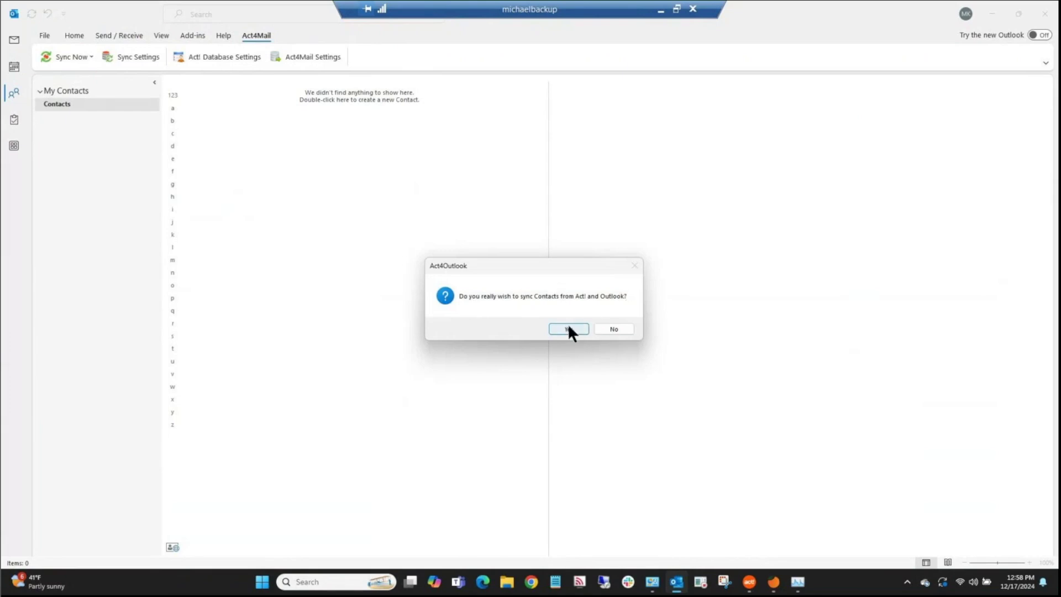
pyautogui.click(568, 327)
pyautogui.click(444, 287)
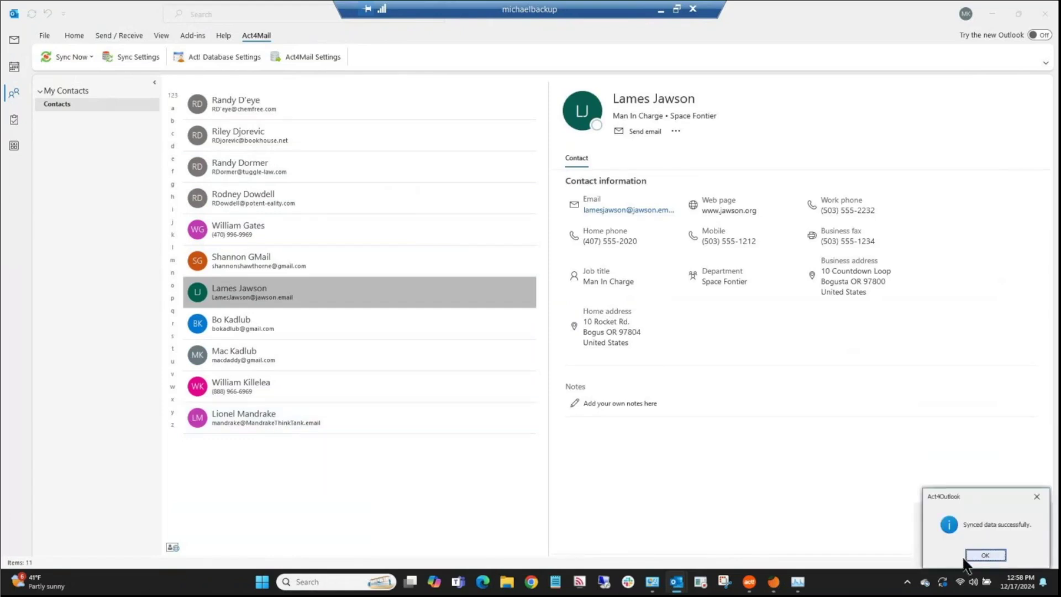
pyautogui.click(983, 556)
pyautogui.click(222, 424)
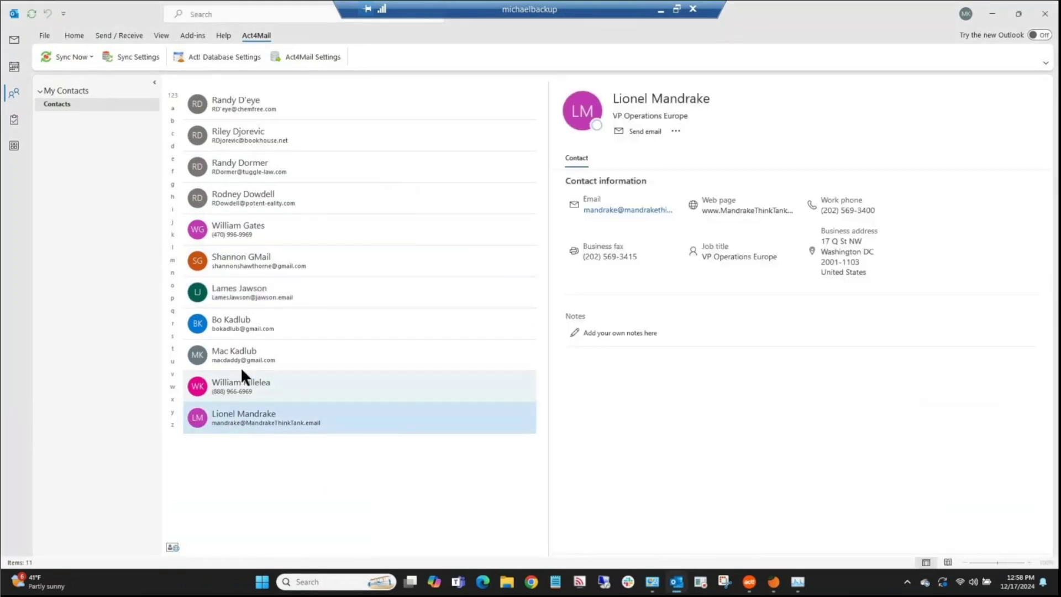
# Step: View the details of several more synced contacts in the Contacts list
pyautogui.click(243, 357)
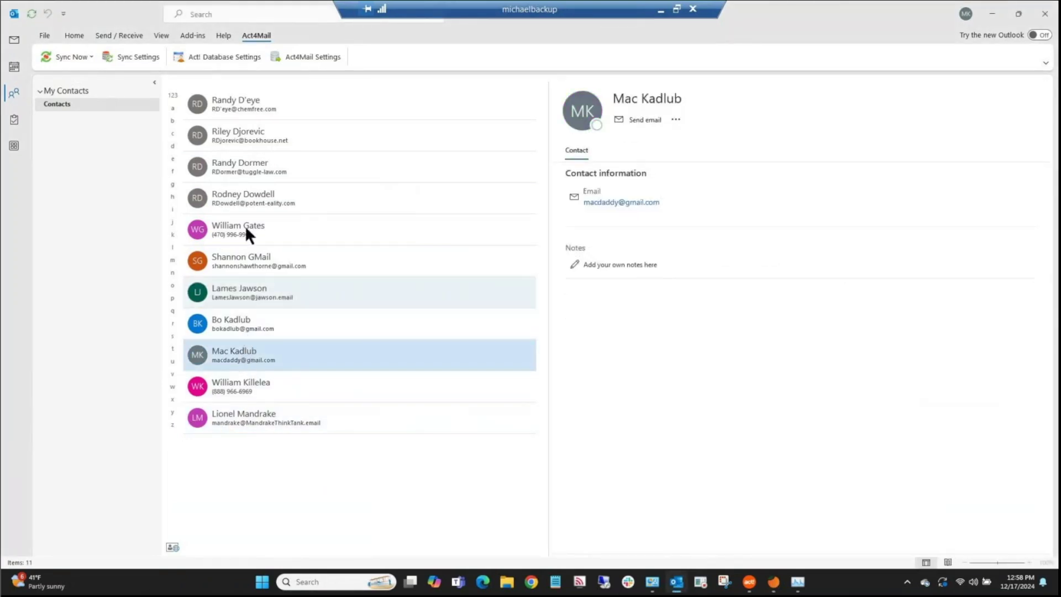
pyautogui.click(244, 164)
pyautogui.click(244, 139)
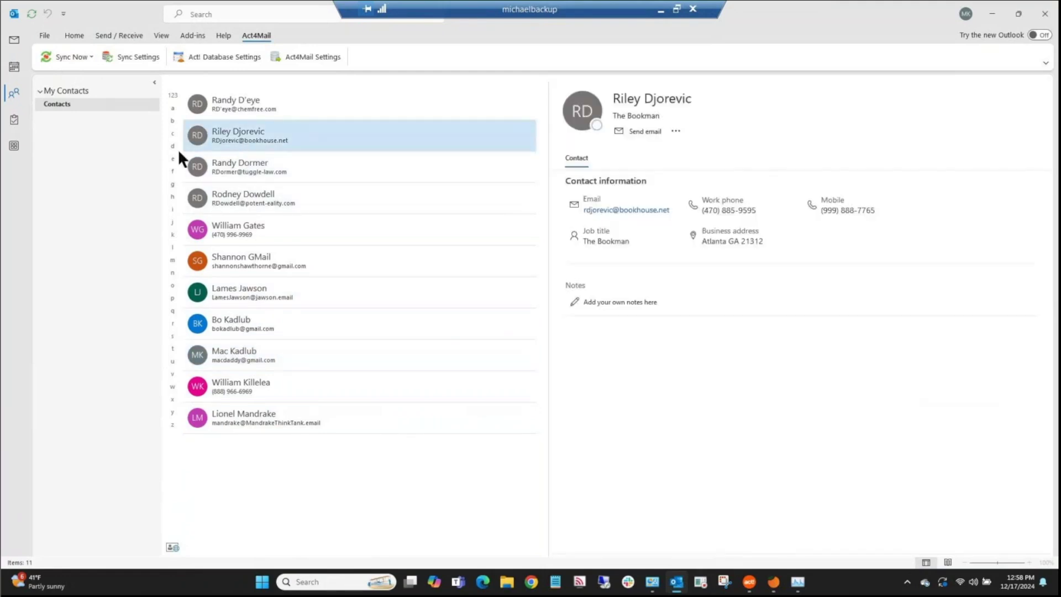
# Step: Open the Outlook calendar and sync it with Act! through Act4Mail, confirming the sync
pyautogui.click(14, 67)
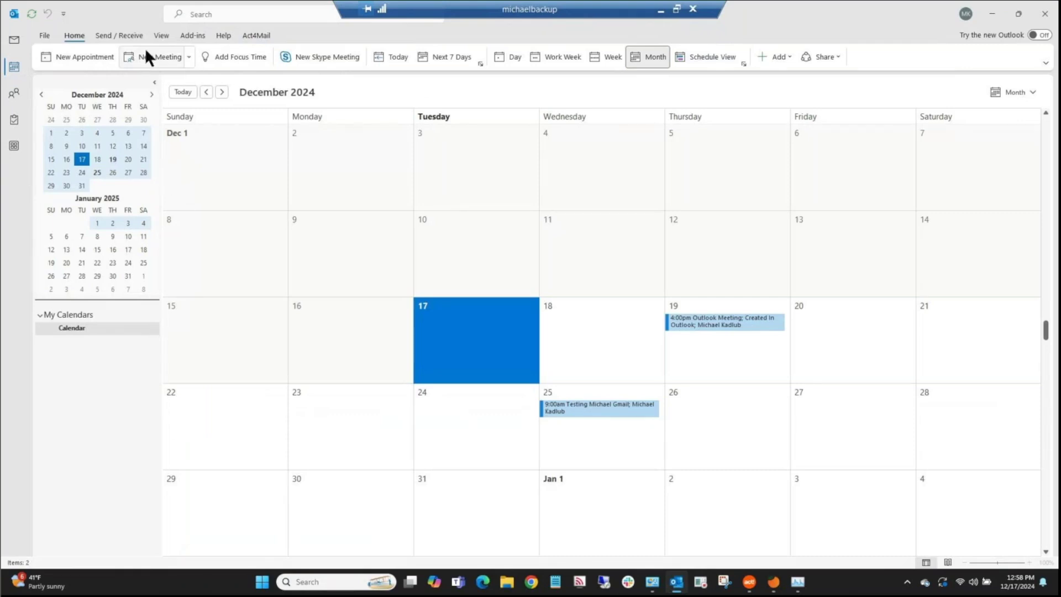
pyautogui.click(245, 36)
pyautogui.click(83, 50)
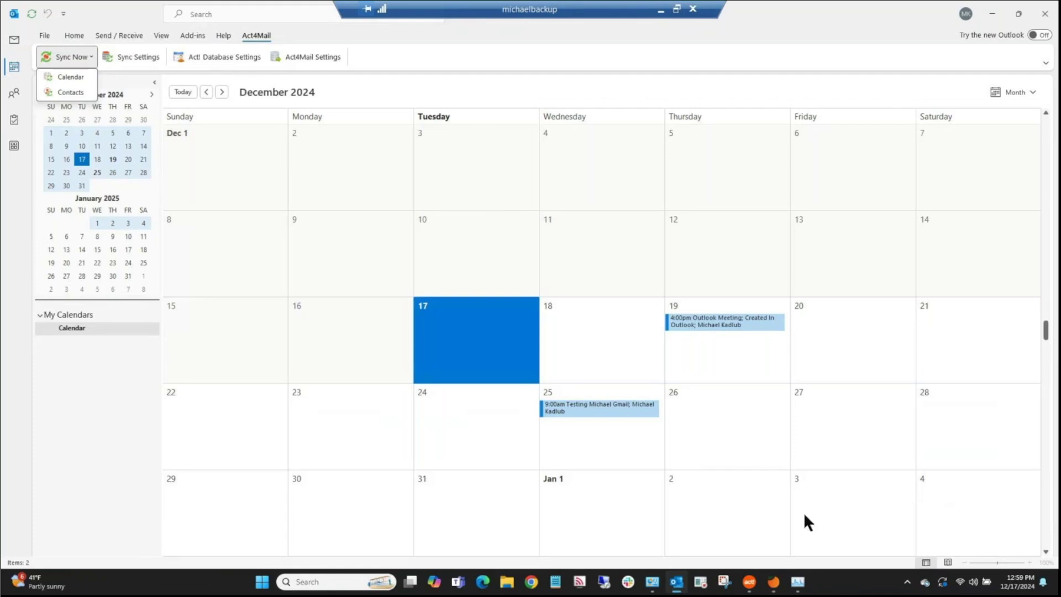
pyautogui.click(77, 76)
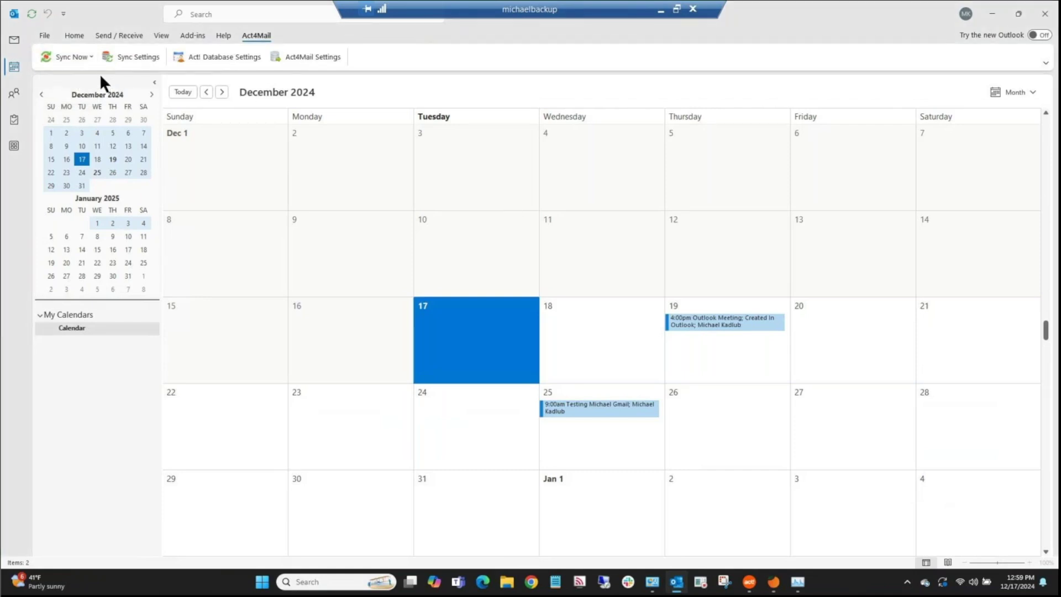
pyautogui.click(83, 56)
pyautogui.click(62, 76)
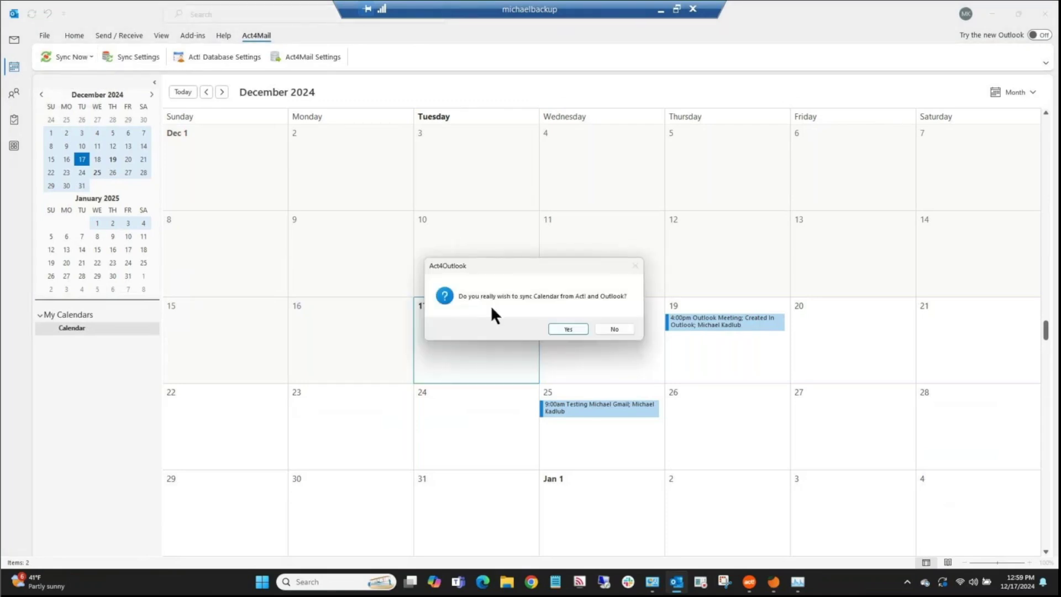
pyautogui.click(561, 329)
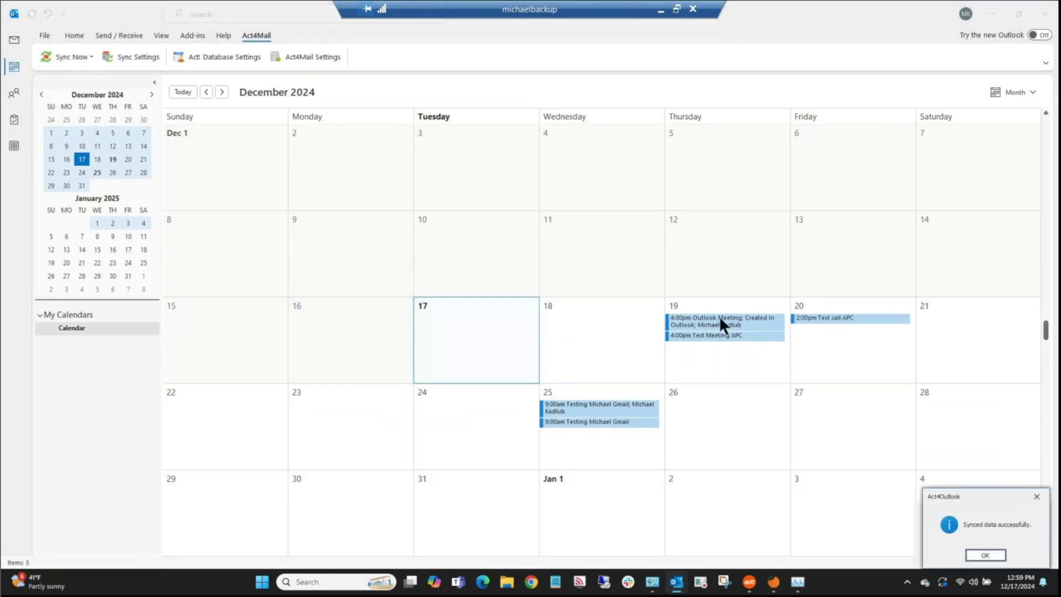
pyautogui.click(986, 553)
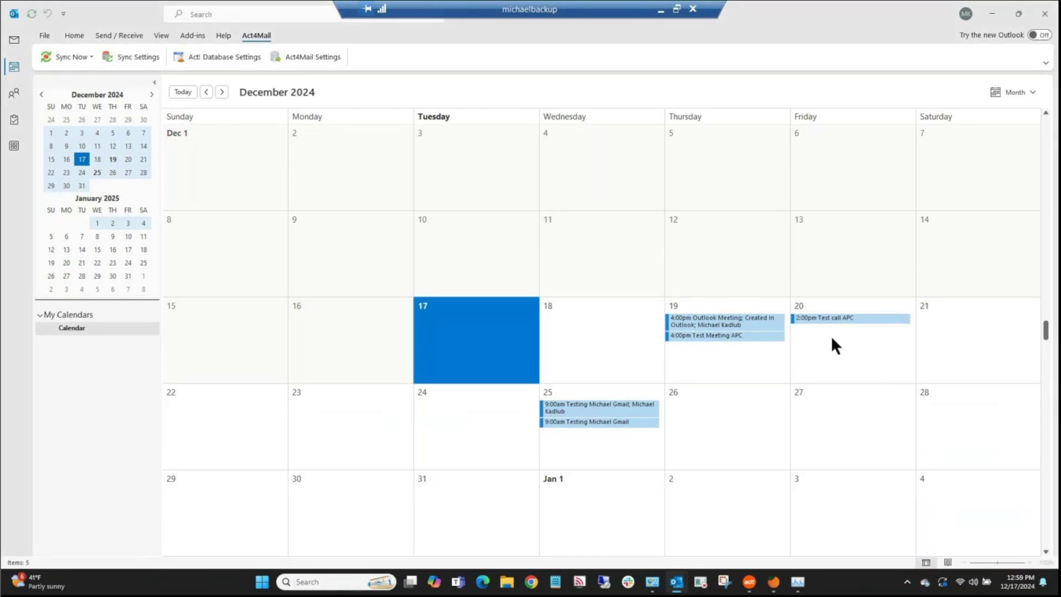
# Step: View the Test call APC appointment on December 20, and revisit the contacts and the calendar
pyautogui.click(825, 320)
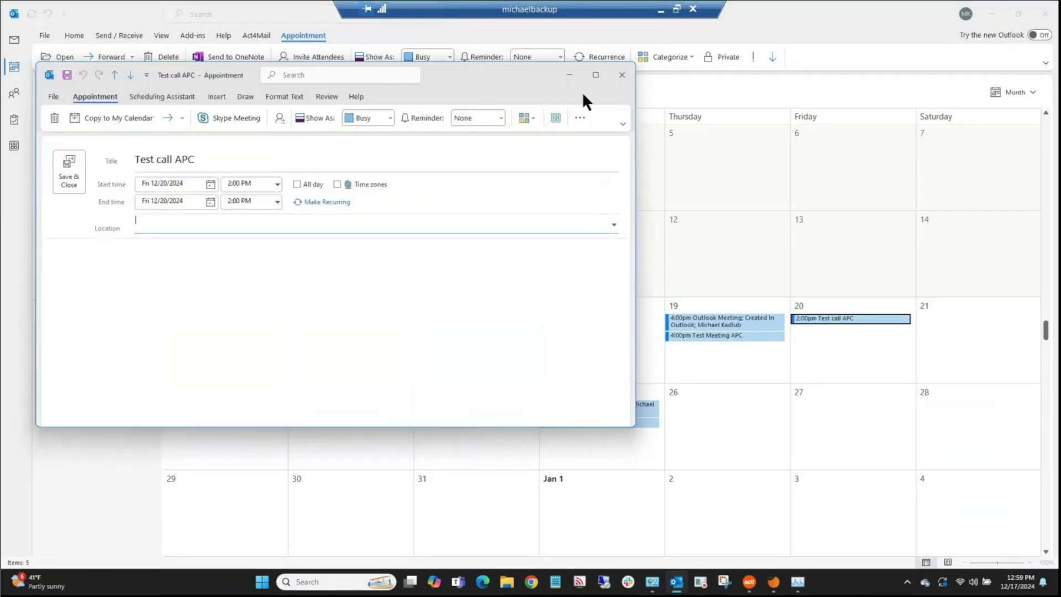
pyautogui.click(625, 77)
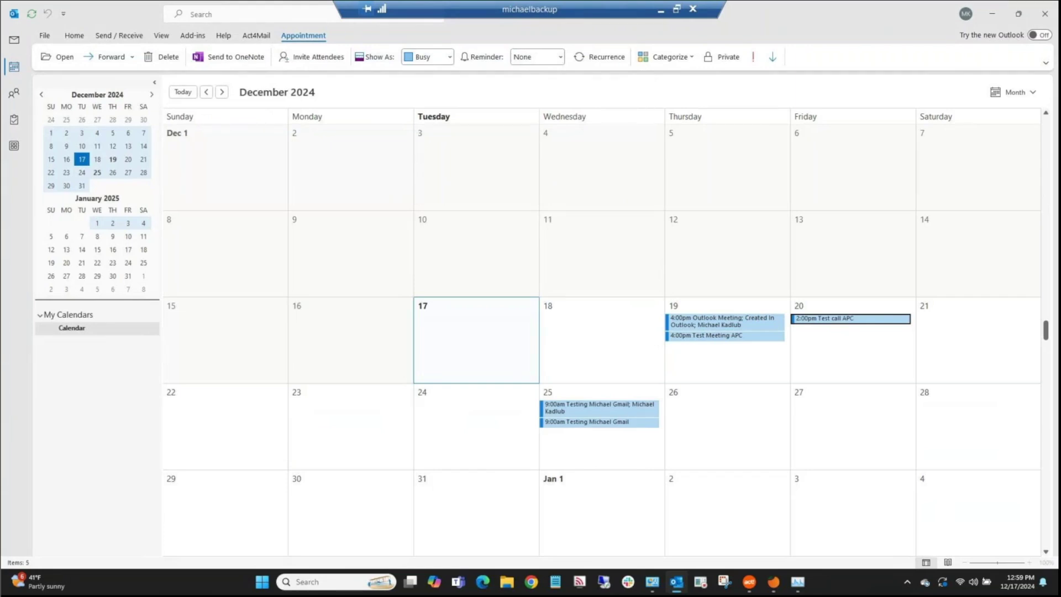
pyautogui.click(9, 100)
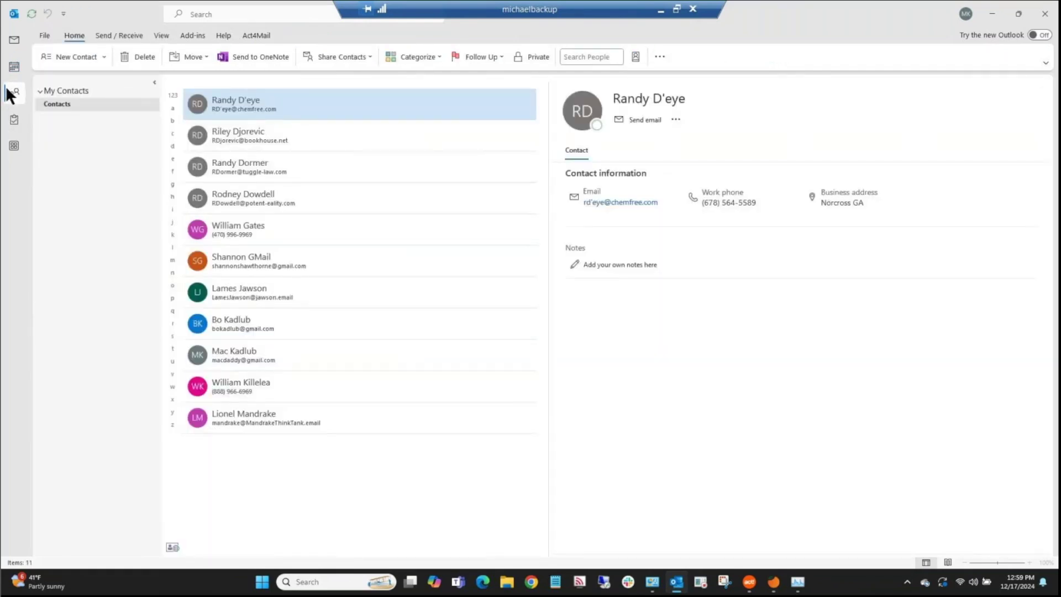
pyautogui.click(7, 68)
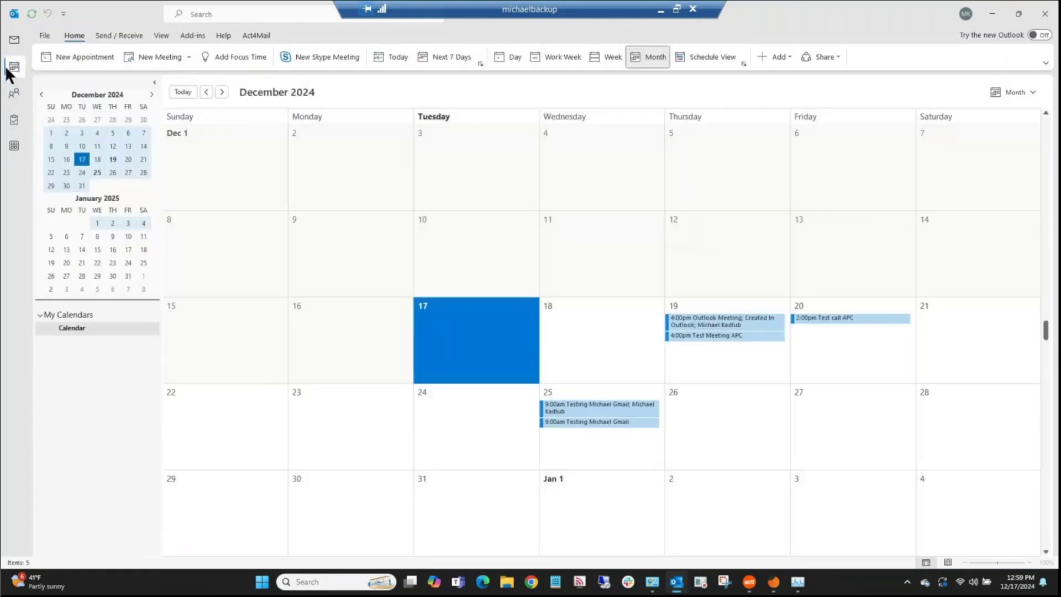
# Step: Look at the actions for the second December 25 appointment and the options for clearing Outlook data, leaving the sync settings unsaved
pyautogui.rightClick(636, 419)
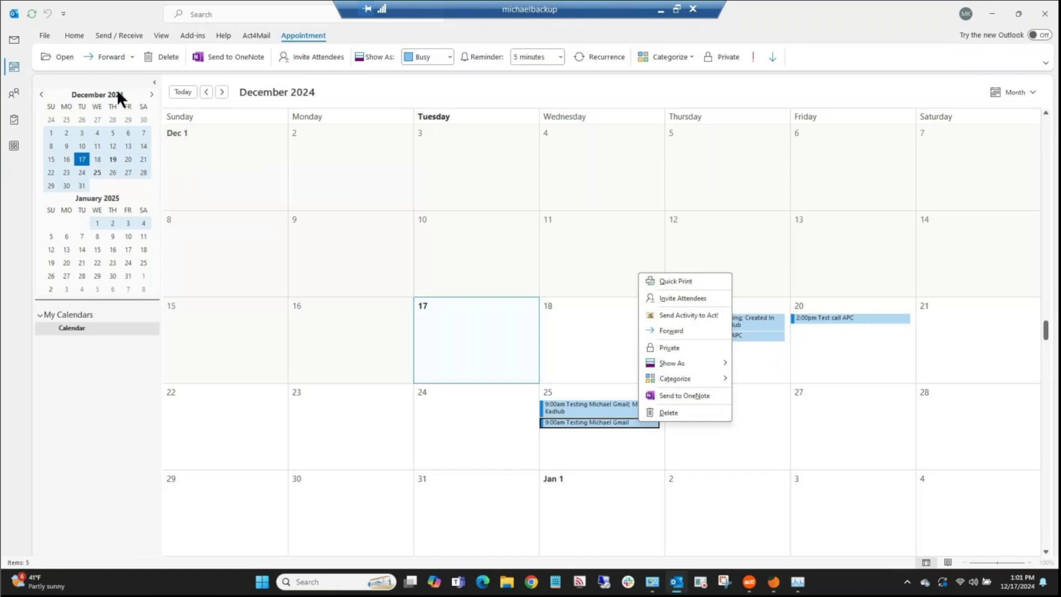
pyautogui.click(249, 32)
pyautogui.click(260, 34)
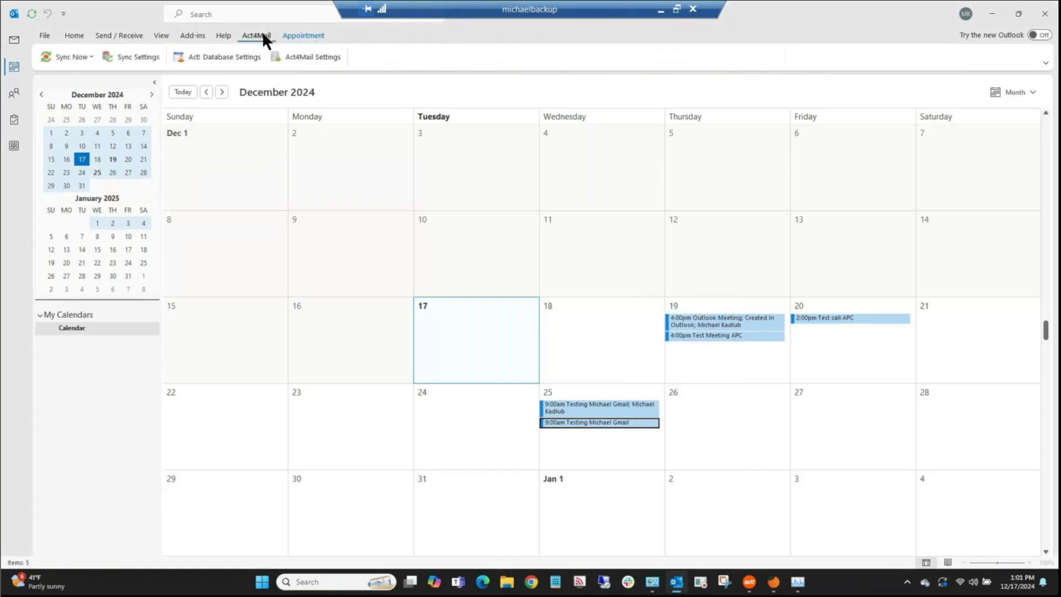
pyautogui.click(118, 56)
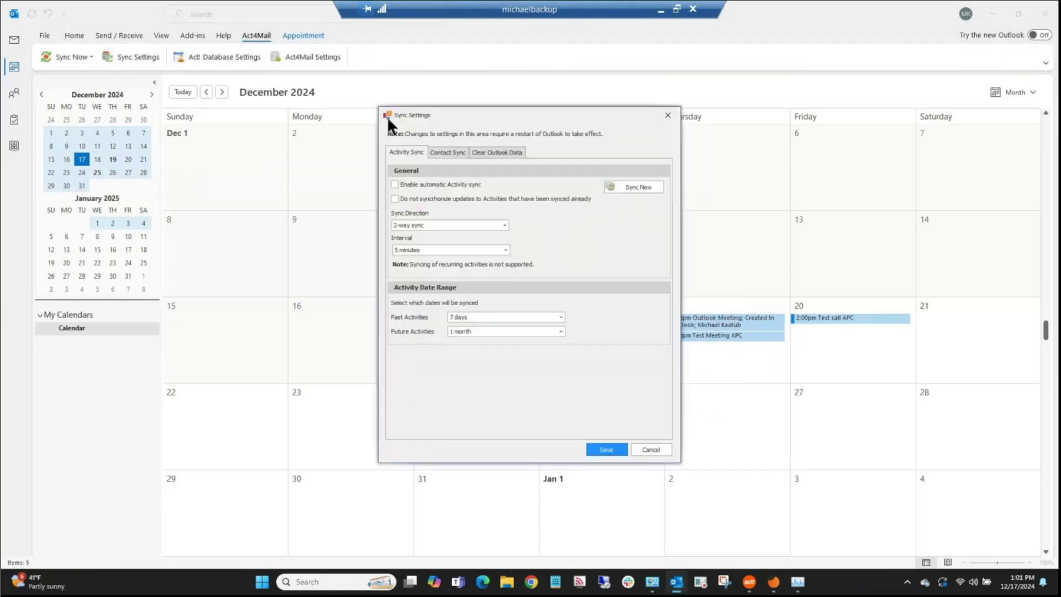
pyautogui.click(489, 152)
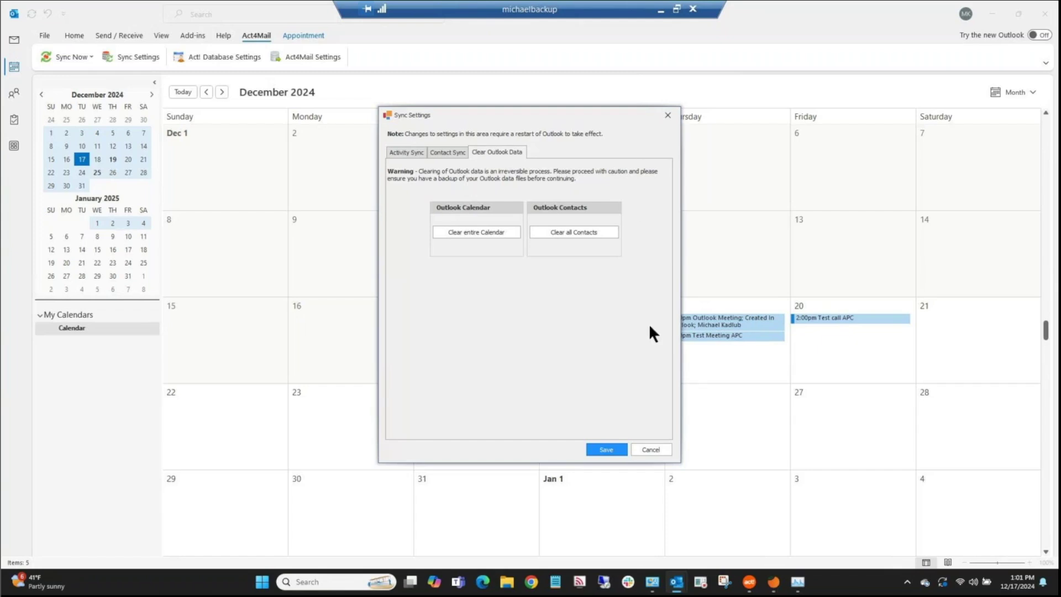
pyautogui.click(663, 452)
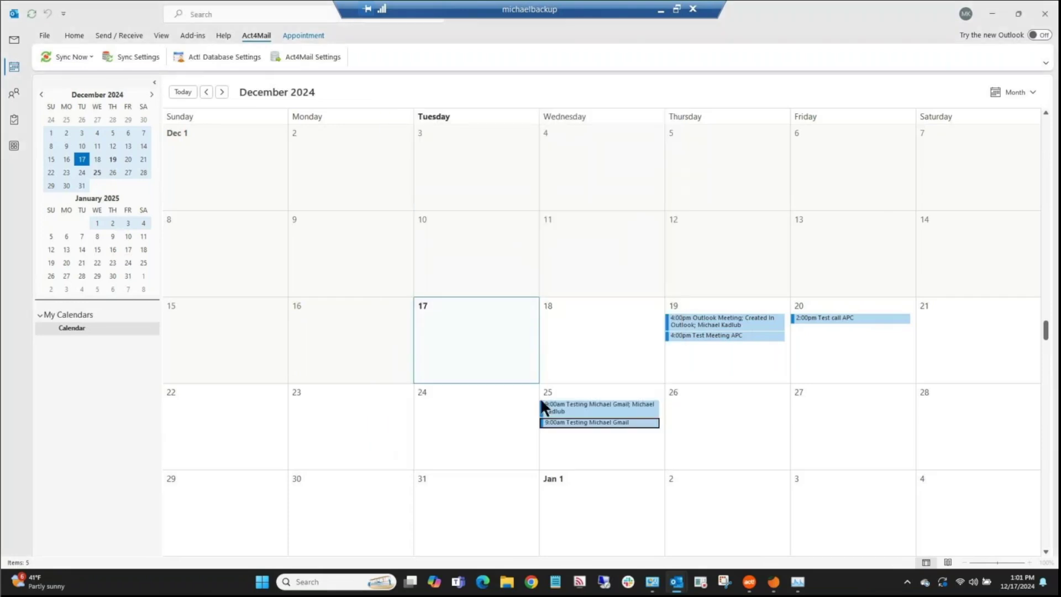
# Step: Create a new contact folder named Personal under Contacts
pyautogui.click(8, 95)
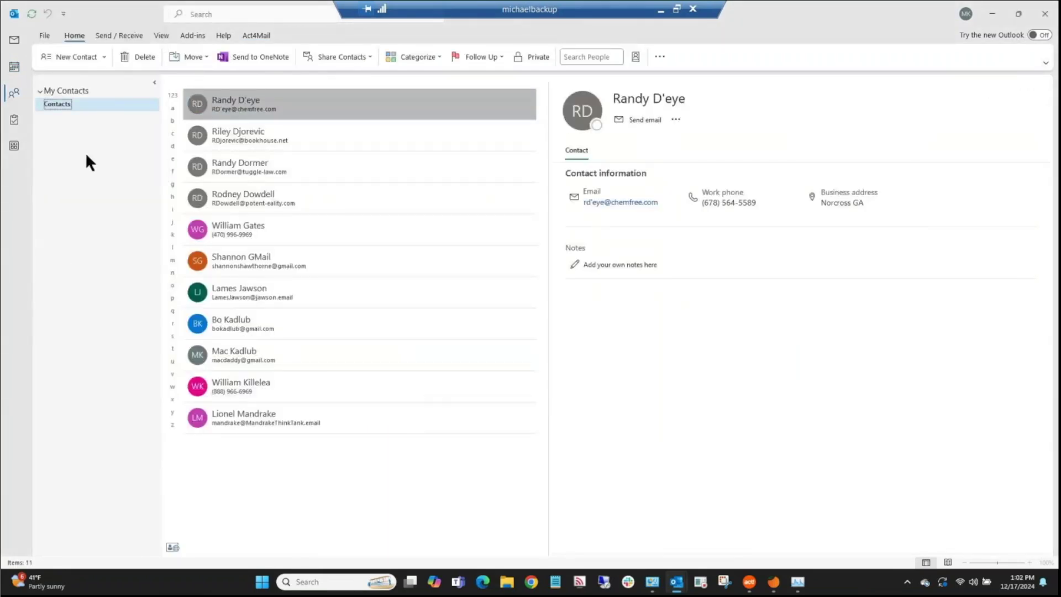
pyautogui.rightClick(81, 105)
pyautogui.click(114, 124)
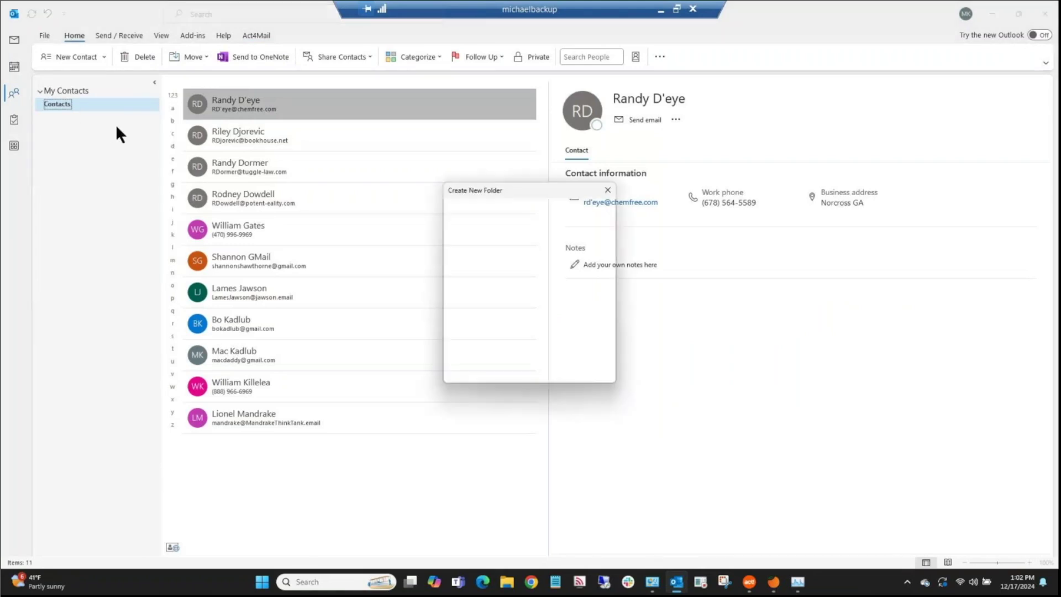
pyautogui.write('Person')
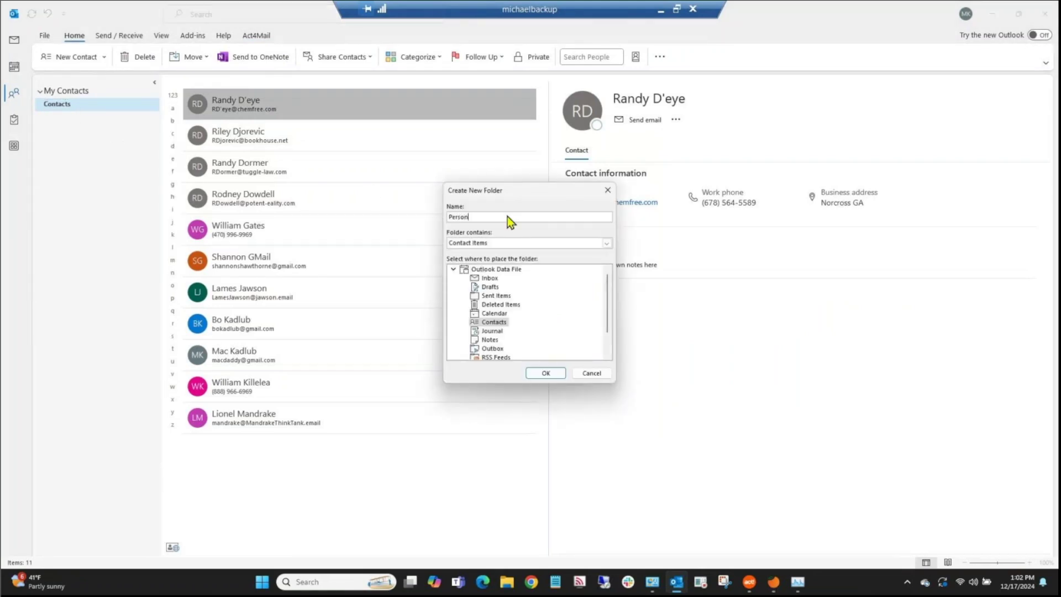
pyautogui.write('al')
pyautogui.press('Return')
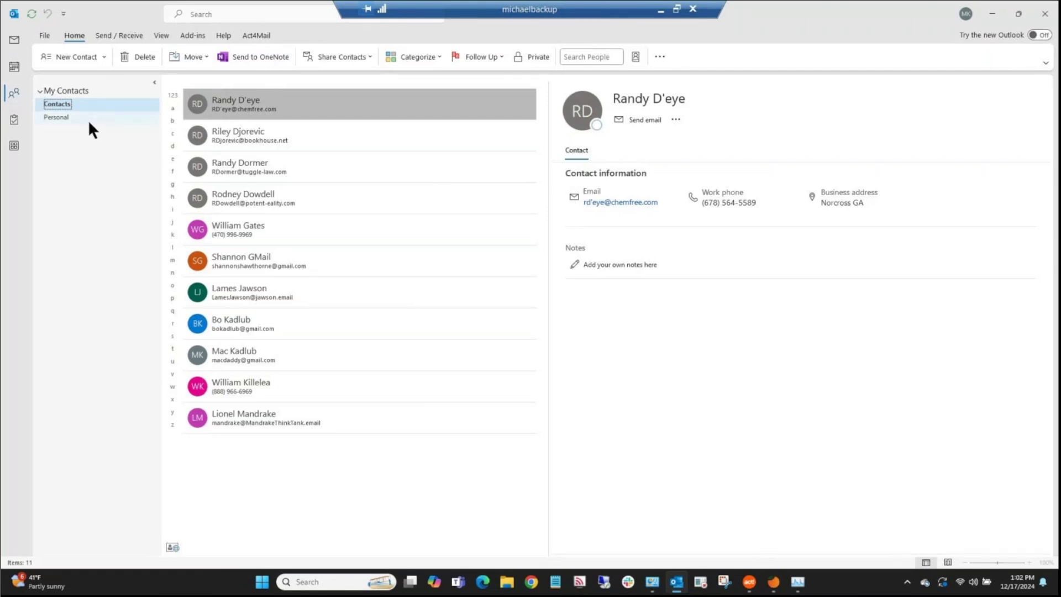
# Step: Move the second, third and fourth contacts of the Contacts list into the Personal folder, and check both folders
pyautogui.click(273, 193)
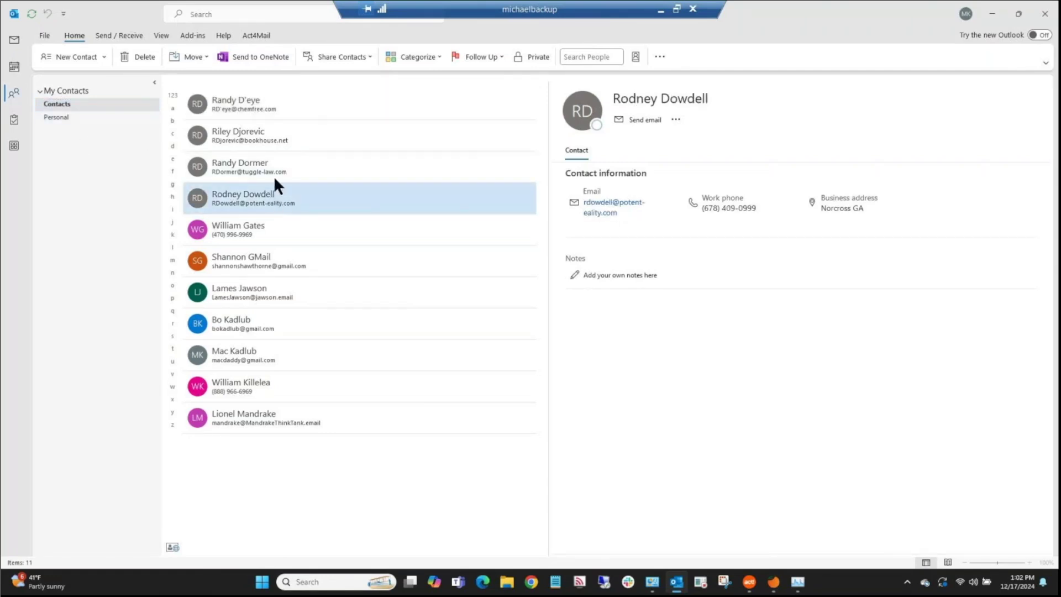
pyautogui.keyDown('ctrl'); pyautogui.click(274, 171); pyautogui.keyUp('ctrl')
pyautogui.hotkey('ctrl', 'c')
pyautogui.hotkey('ctrl', 'v')
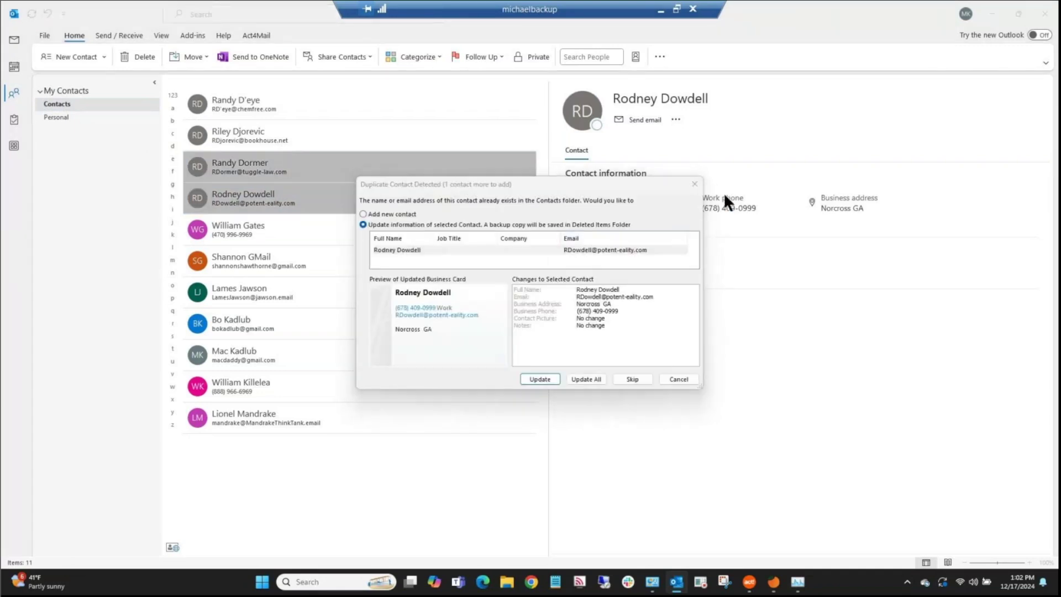
pyautogui.click(694, 184)
pyautogui.keyDown('ctrl'); pyautogui.click(291, 142); pyautogui.keyUp('ctrl')
pyautogui.moveTo(268, 138); pyautogui.dragTo(96, 117)
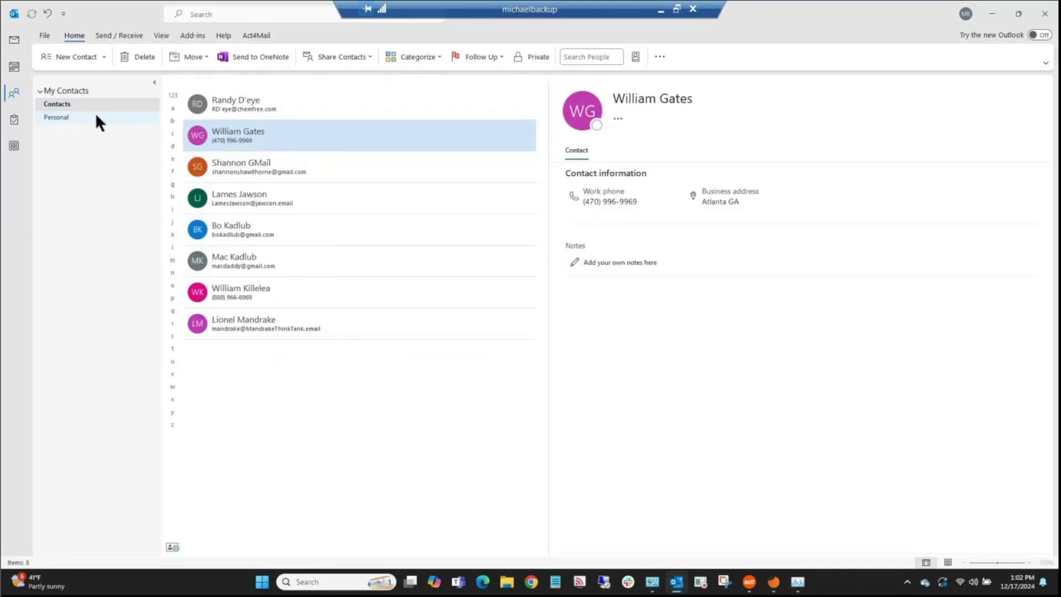
pyautogui.click(96, 115)
pyautogui.click(100, 103)
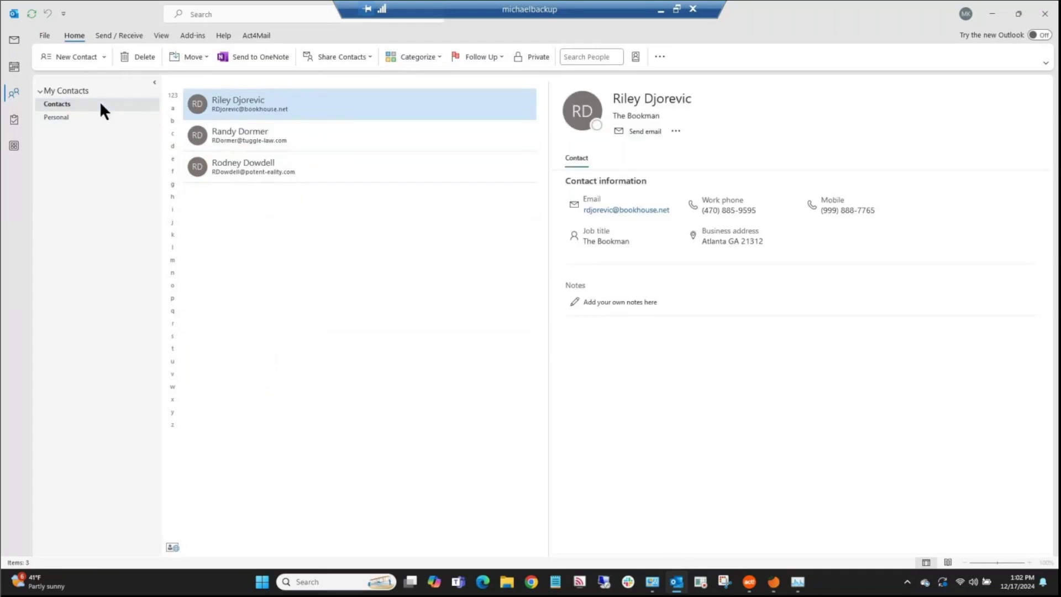
# Step: Clear all Outlook contacts from the Act4Mail sync settings, confirm the deletion, and save the settings
pyautogui.click(256, 35)
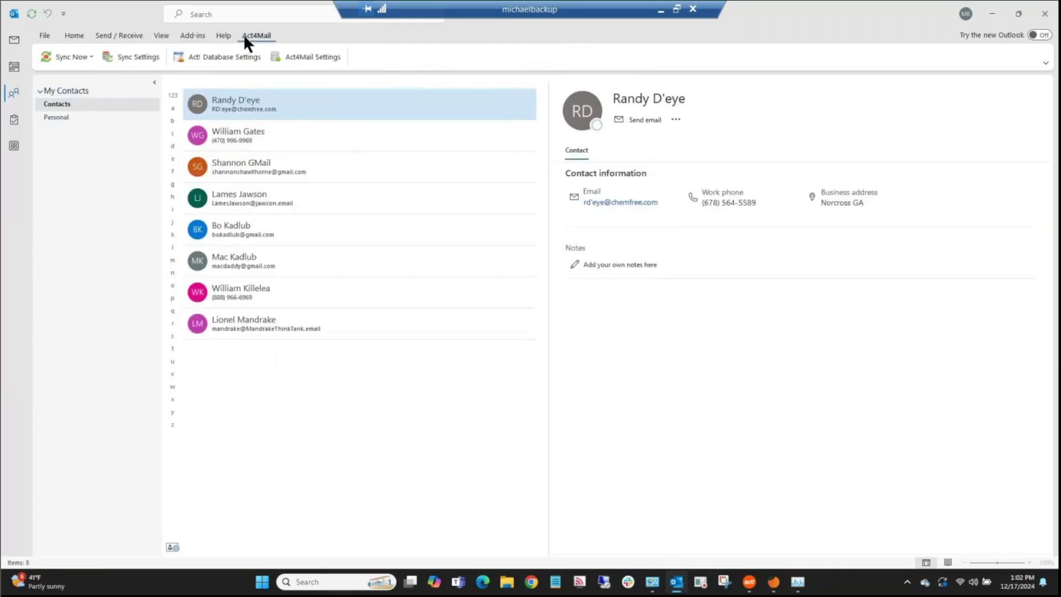
pyautogui.click(111, 57)
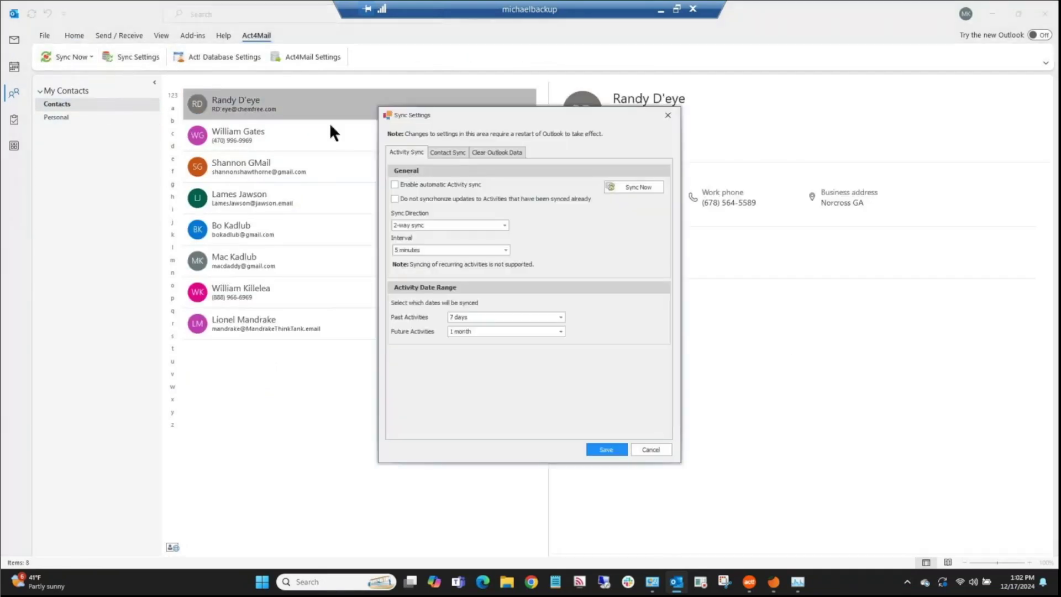
pyautogui.click(482, 152)
pyautogui.click(574, 232)
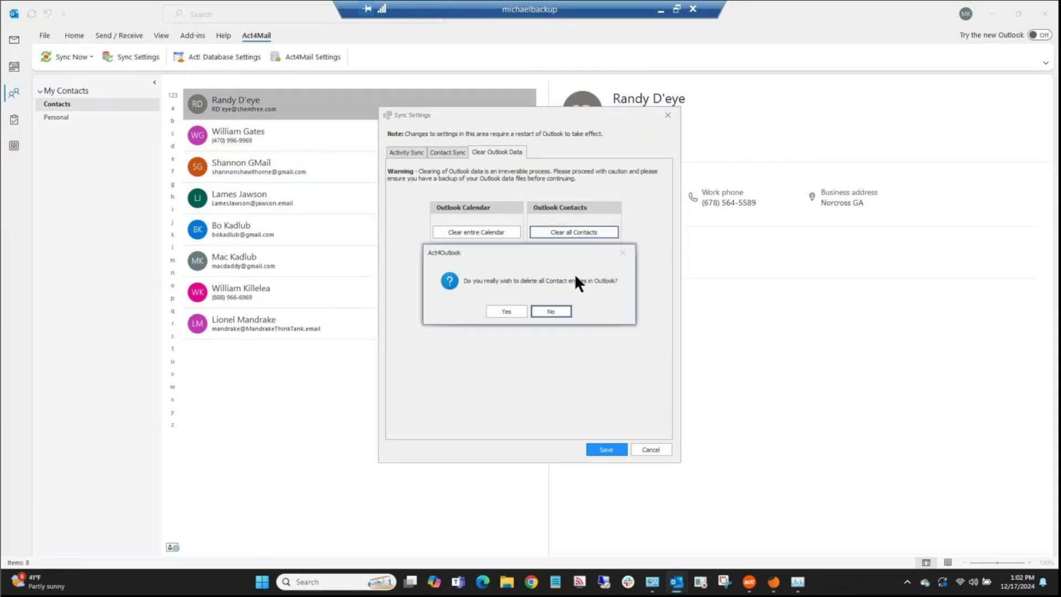
pyautogui.click(506, 310)
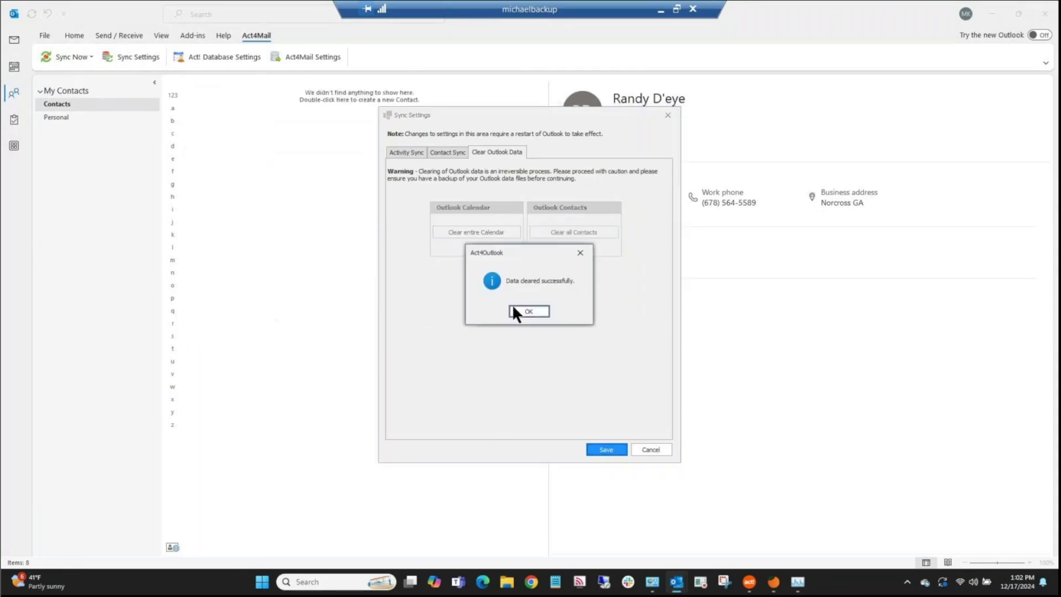
pyautogui.click(533, 315)
pyautogui.click(605, 449)
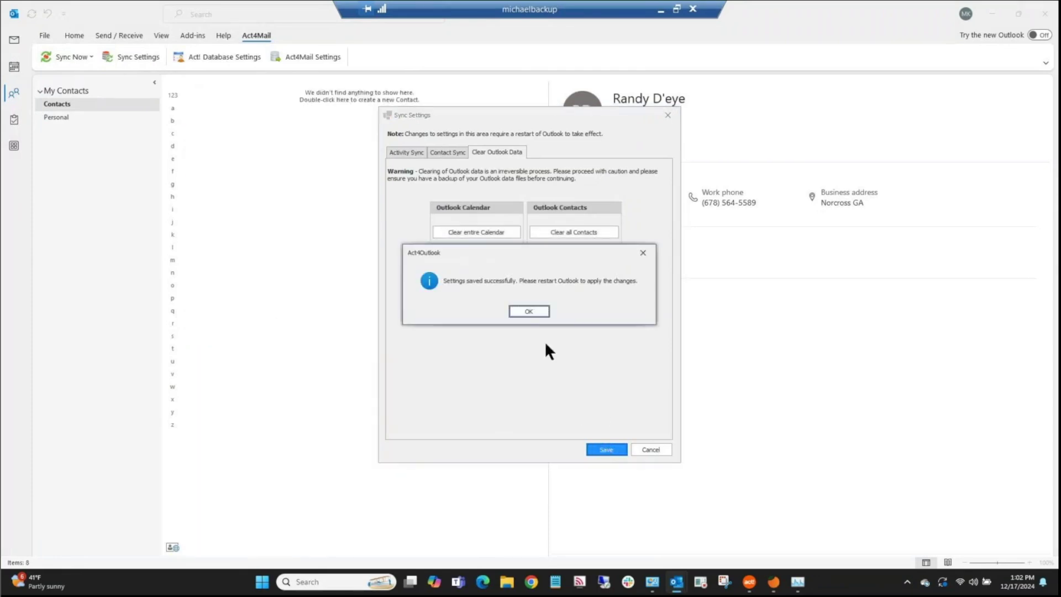
pyautogui.click(528, 312)
# Step: Check which contacts remain in the Personal and Contacts folders
pyautogui.click(69, 117)
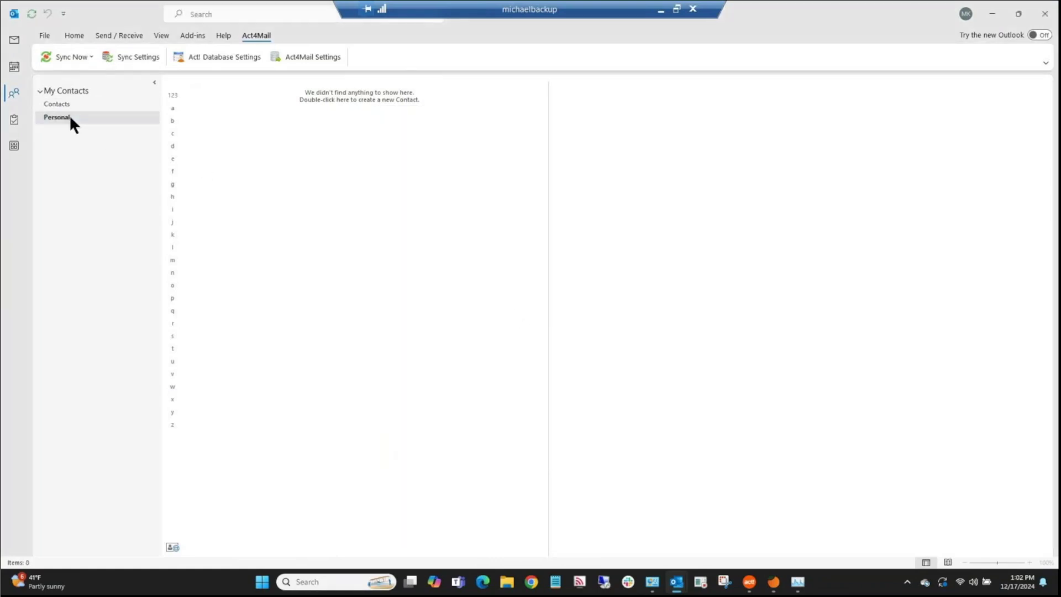
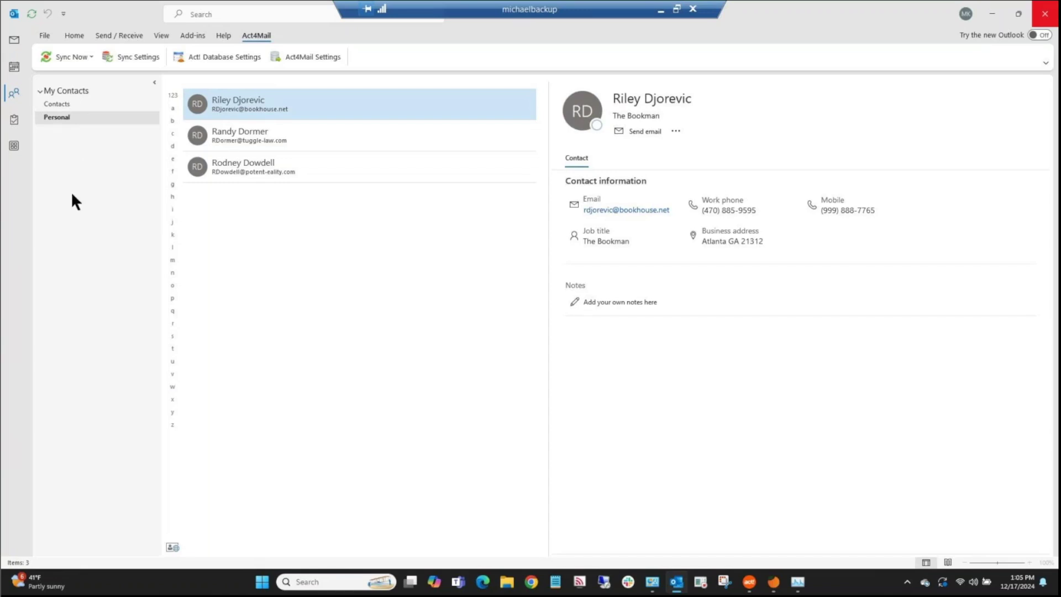
pyautogui.click(86, 104)
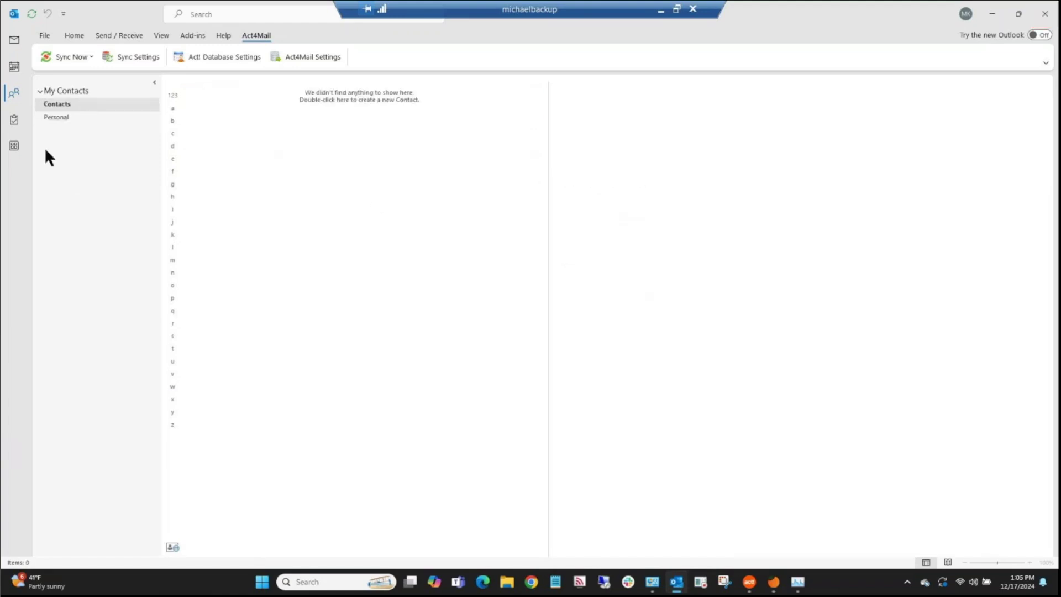
pyautogui.click(53, 120)
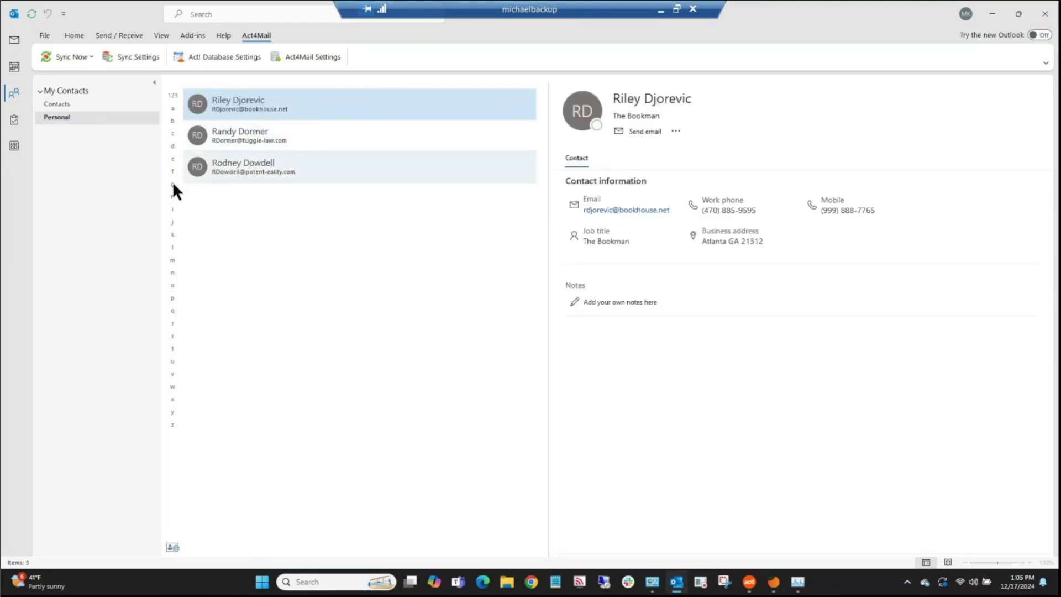
# Step: Review the Clear Outlook Data options in the sync settings, cancel without clearing, and compare the Contacts and Personal folders
pyautogui.click(139, 56)
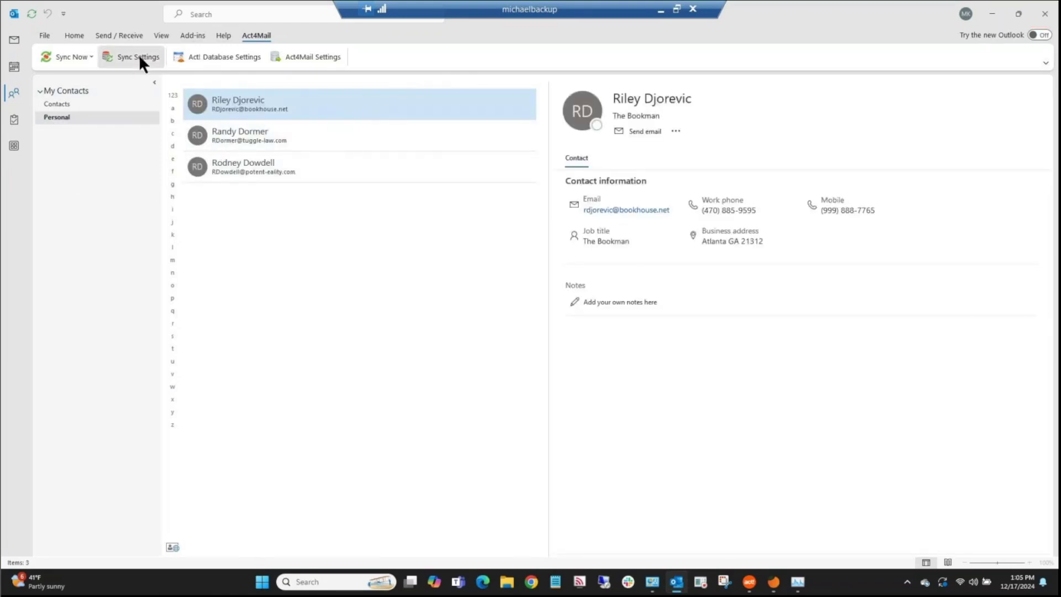
pyautogui.click(491, 152)
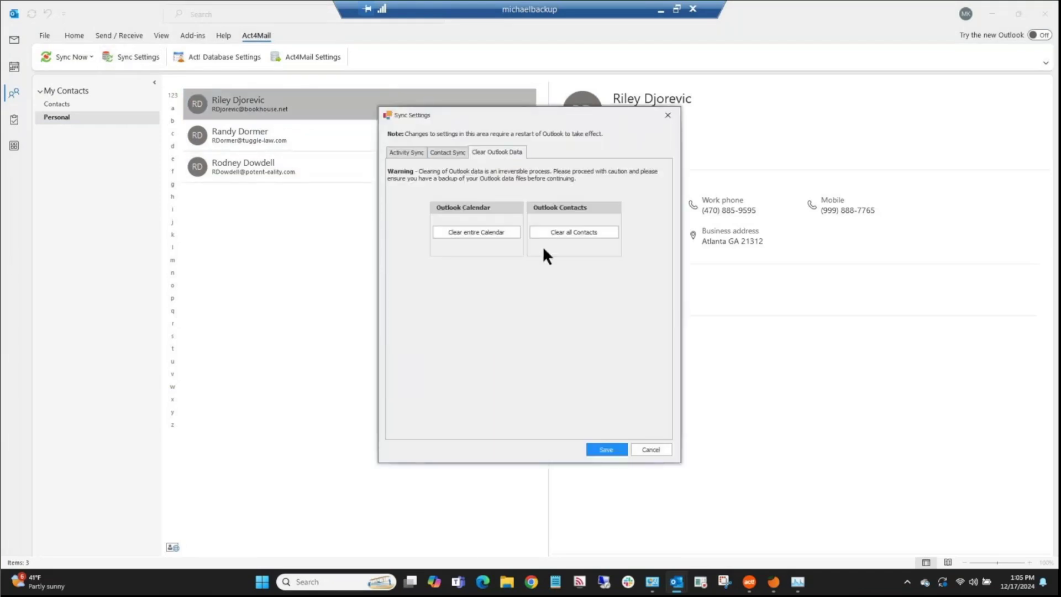
pyautogui.click(652, 450)
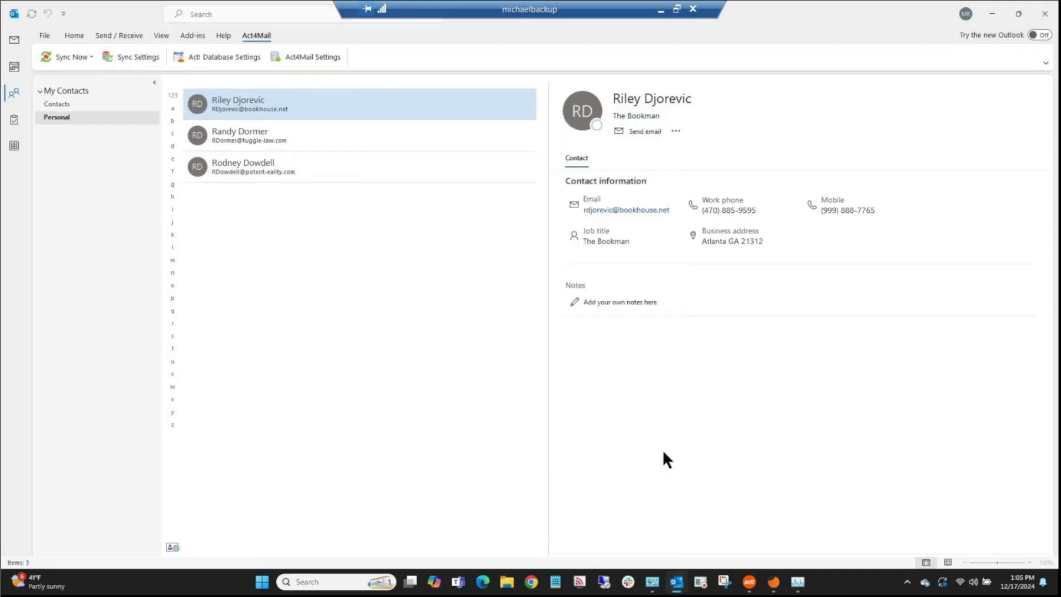
pyautogui.click(76, 104)
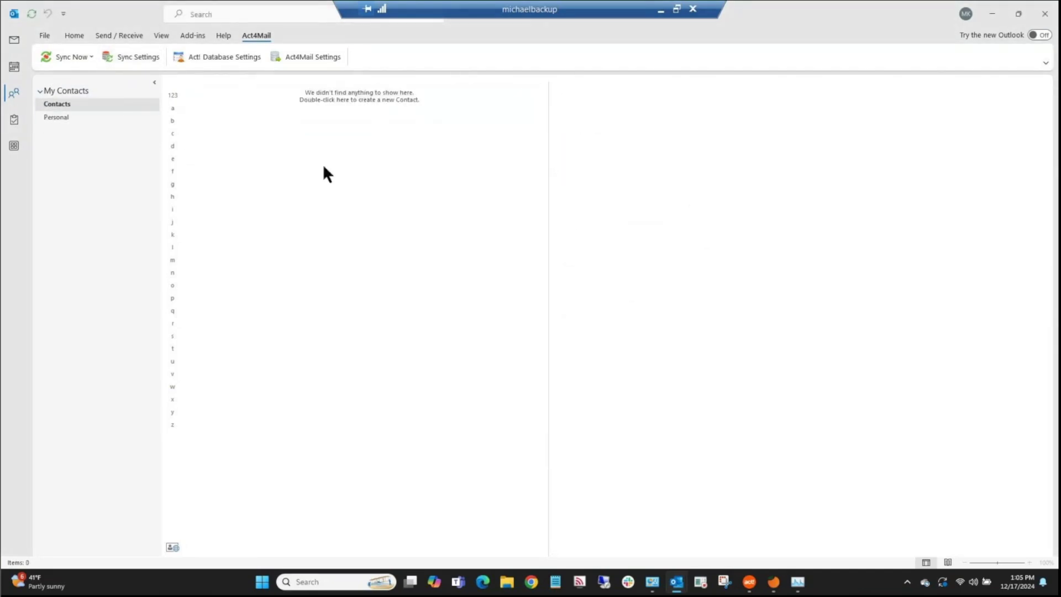
pyautogui.click(58, 118)
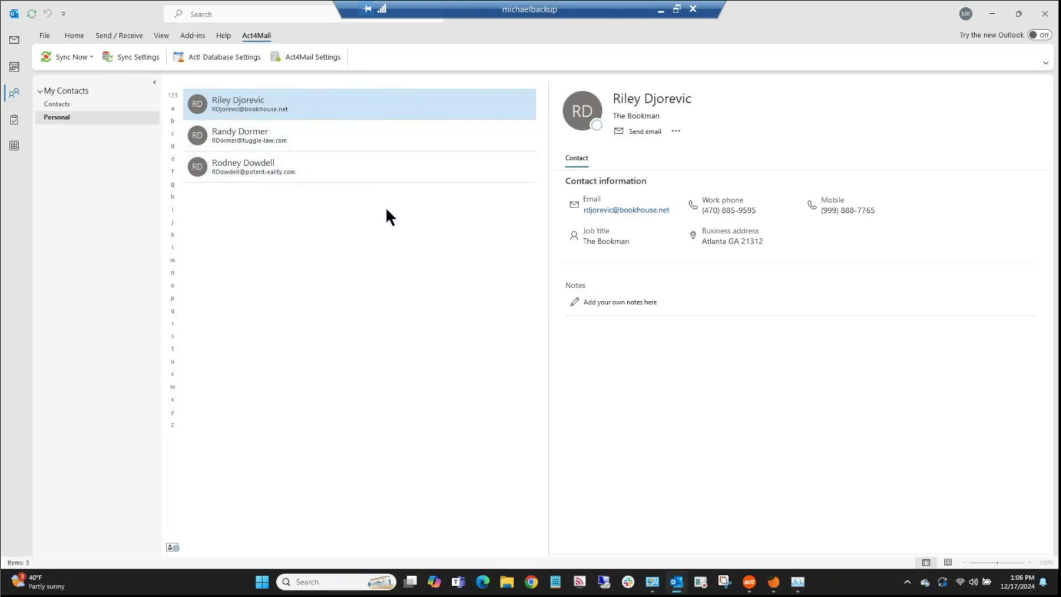
# Step: Return to the mail view, launch the standalone Act4Mail application, and open its settings
pyautogui.click(14, 41)
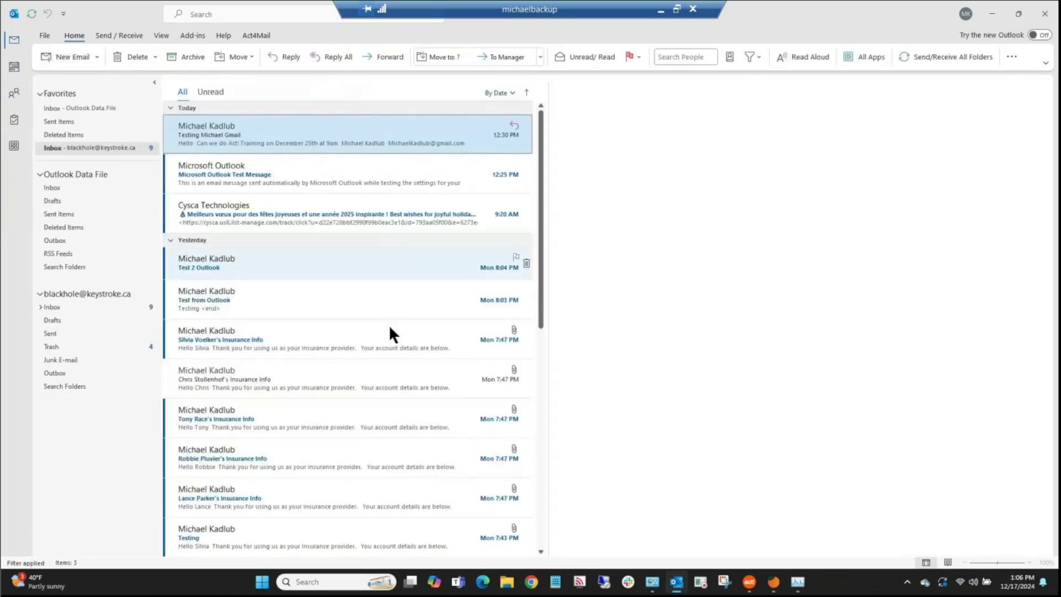
pyautogui.click(297, 581)
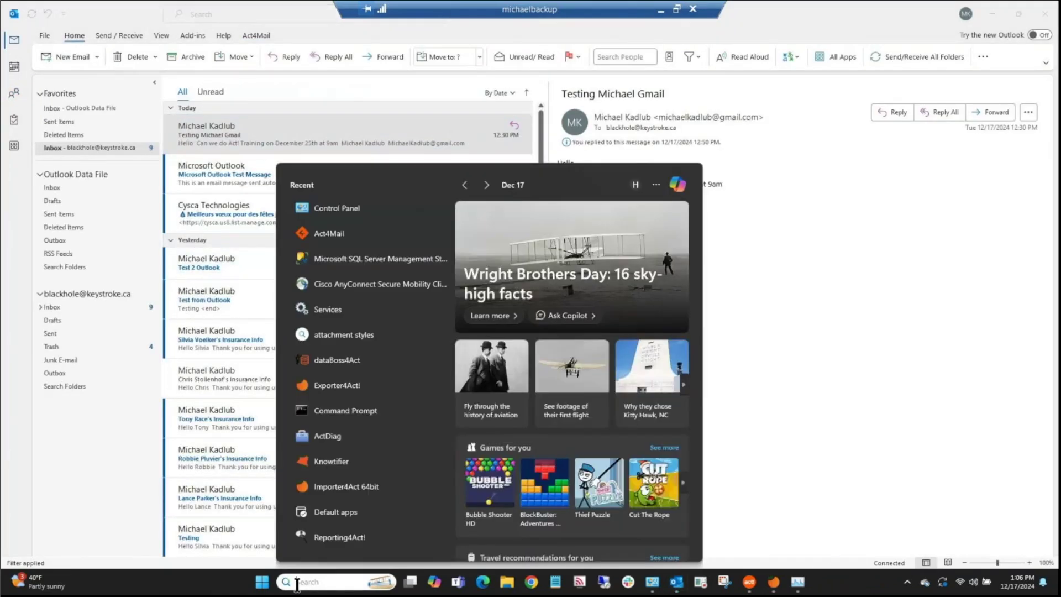
pyautogui.write('act4')
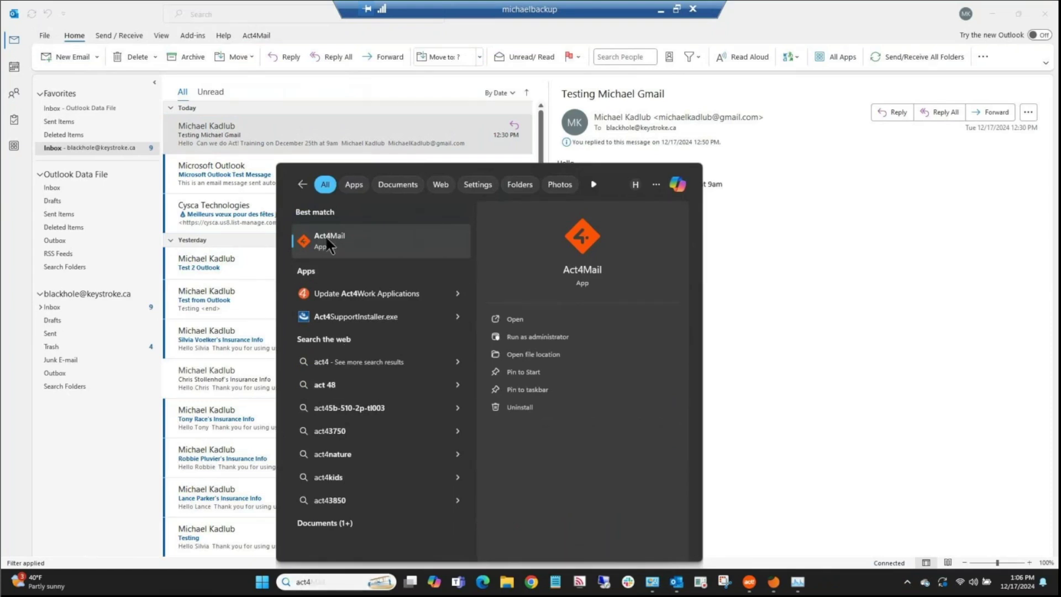
pyautogui.click(349, 242)
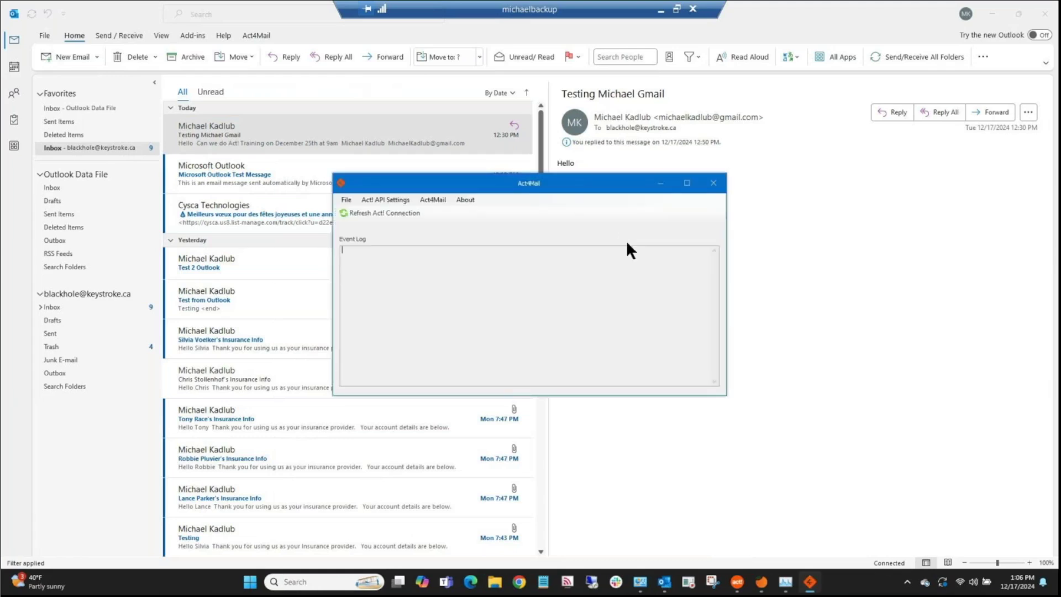
pyautogui.click(431, 200)
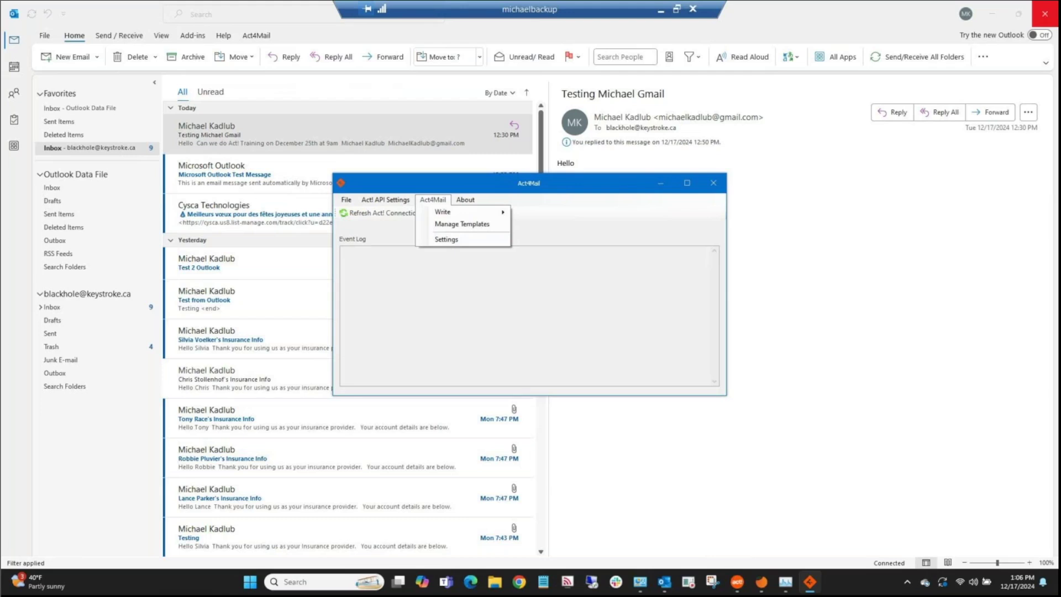
pyautogui.click(446, 239)
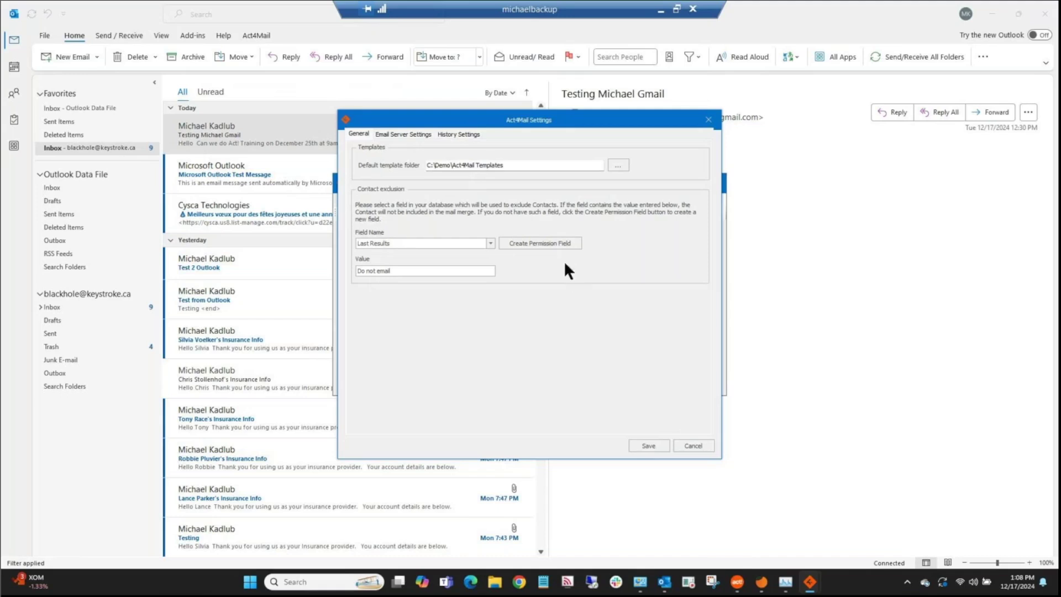
# Step: Test the Microsoft connection in the email server settings and dismiss the result
pyautogui.click(405, 135)
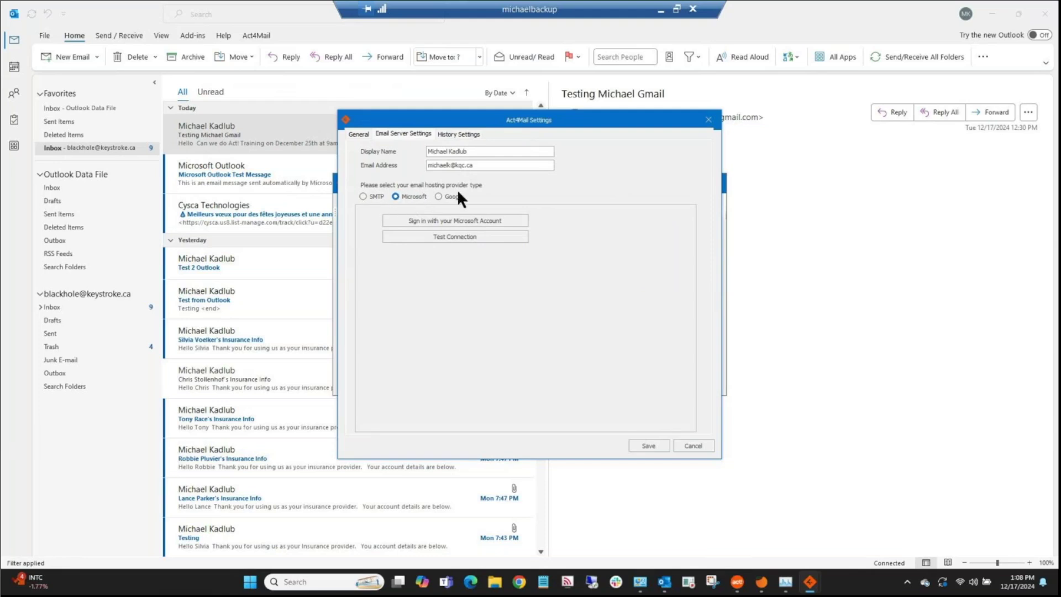
pyautogui.click(446, 237)
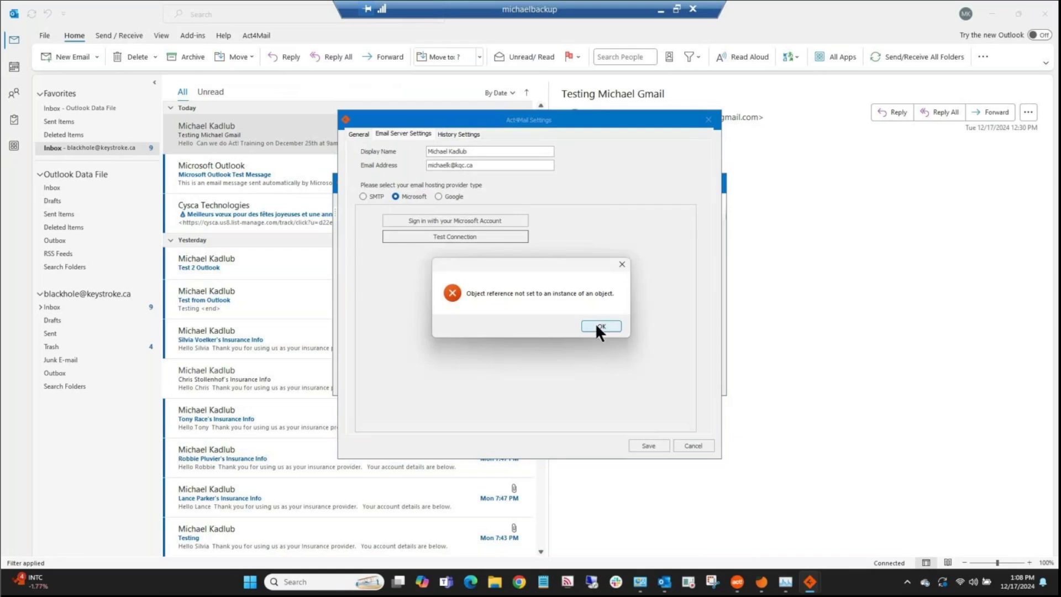
pyautogui.click(598, 326)
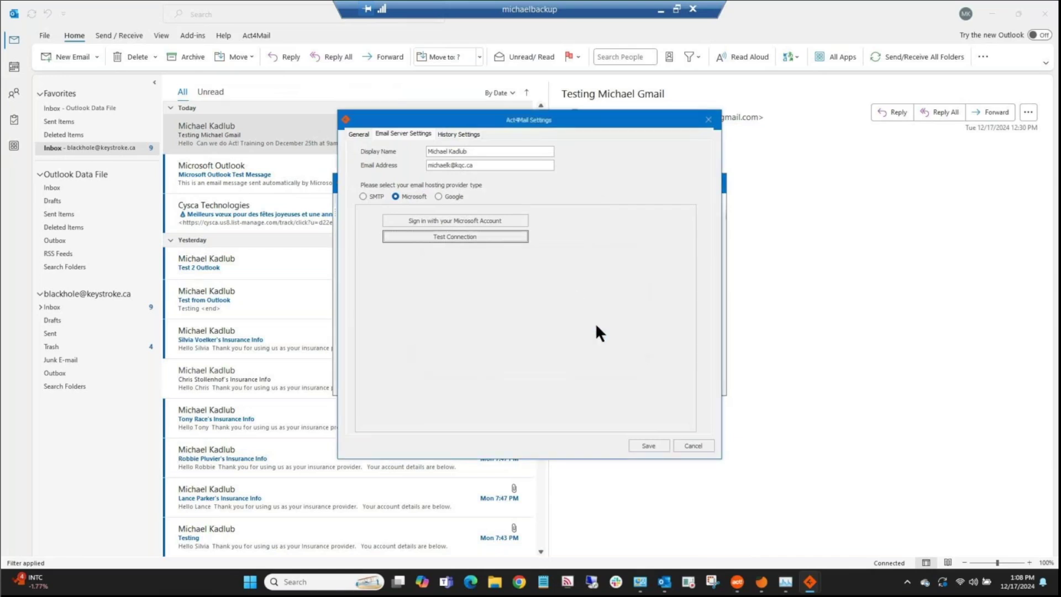
# Step: Sign in with the Microsoft account to authorize Act4Mail, staying signed in with the prompt set not to show again, and close the browser
pyautogui.click(438, 220)
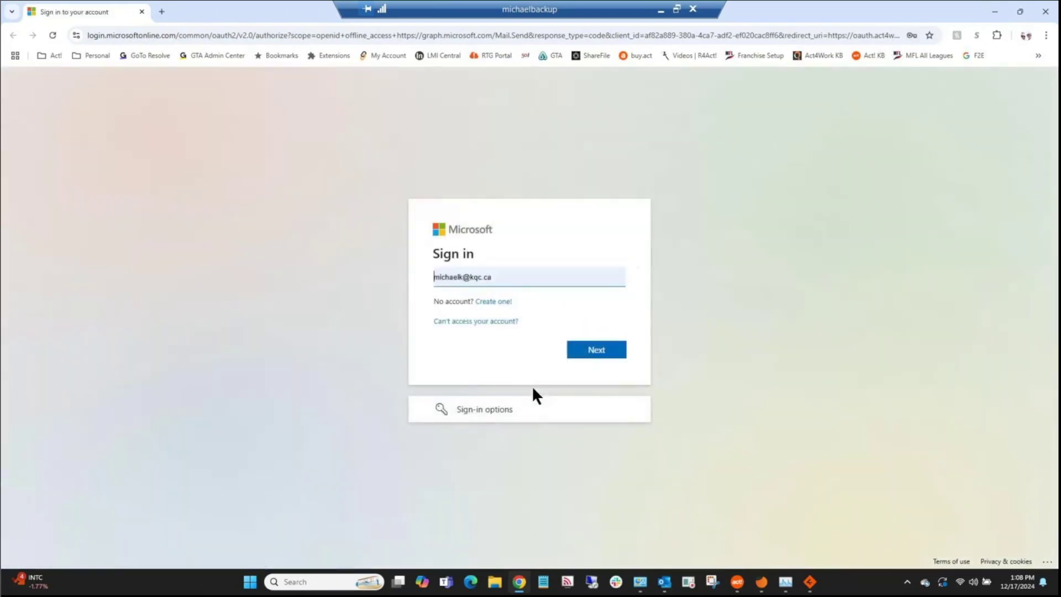
pyautogui.click(606, 352)
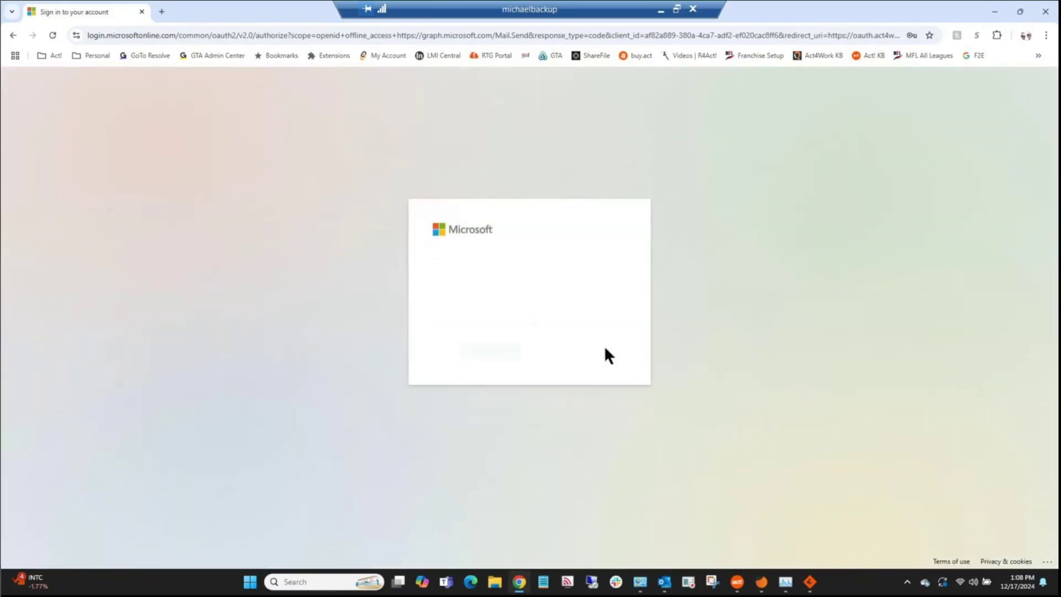
pyautogui.click(571, 368)
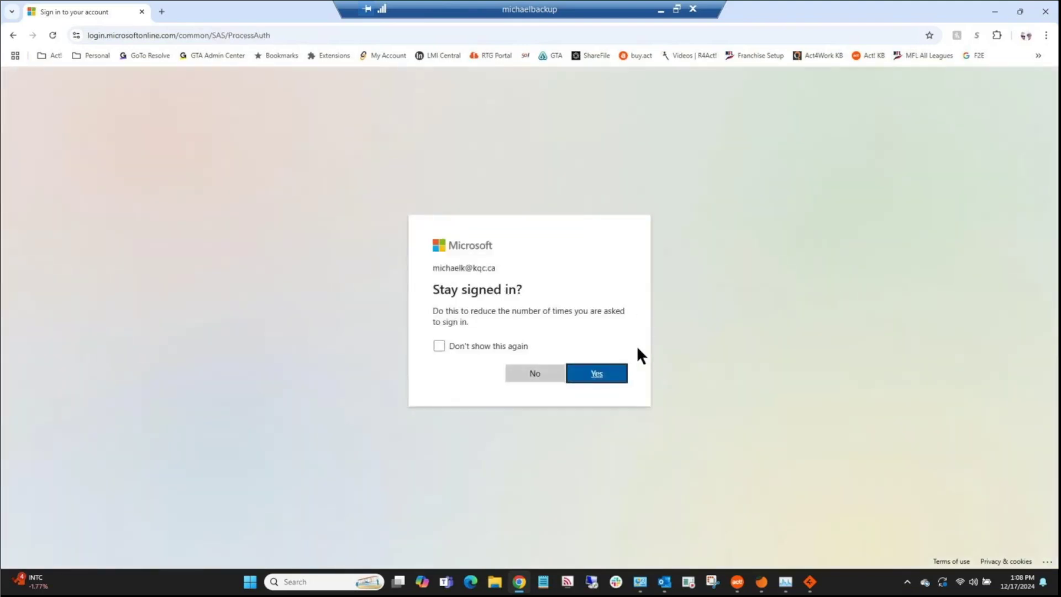
pyautogui.click(507, 347)
pyautogui.click(606, 378)
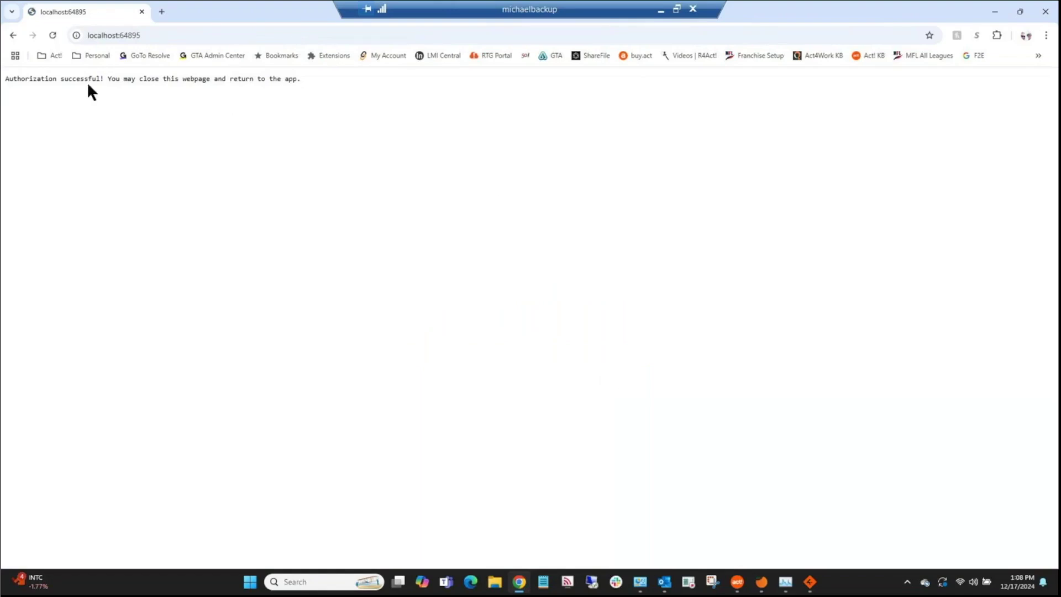
pyautogui.click(1047, 13)
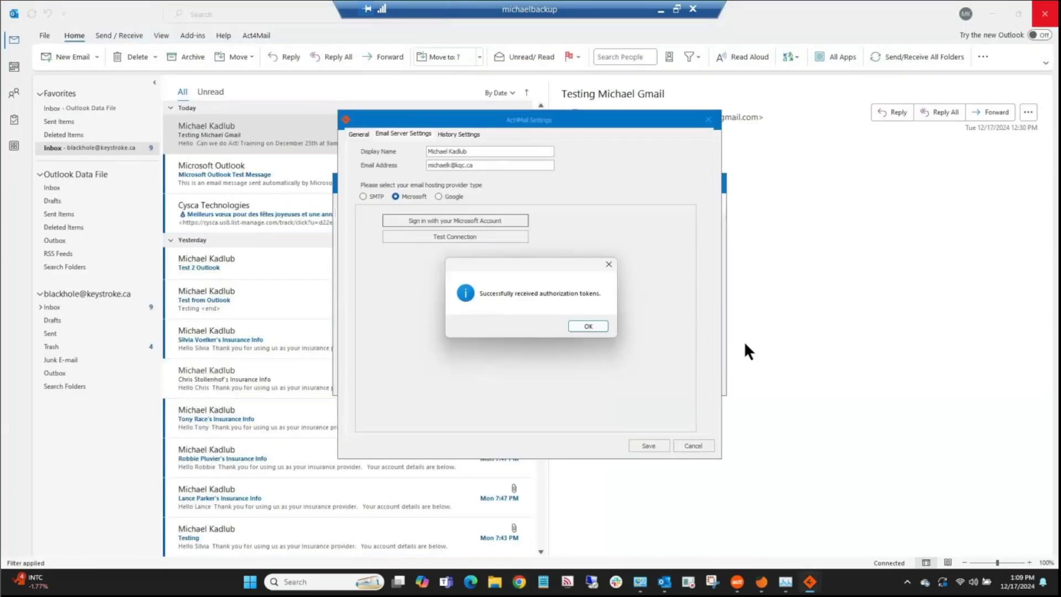
pyautogui.click(588, 326)
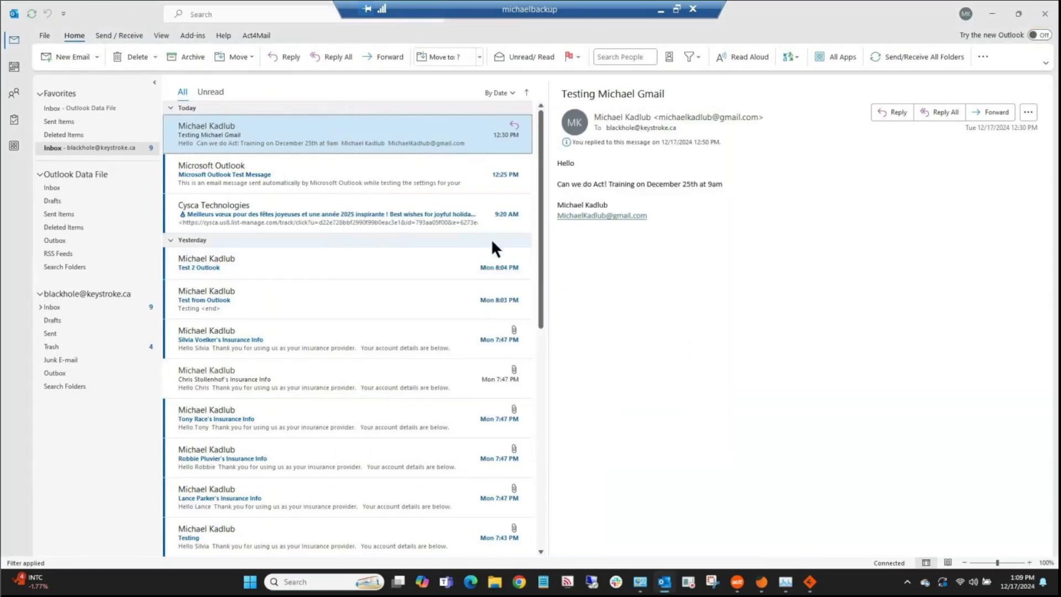
# Step: Switch back to the Act4Mail Settings window and retest the Microsoft email connection
pyautogui.click(806, 583)
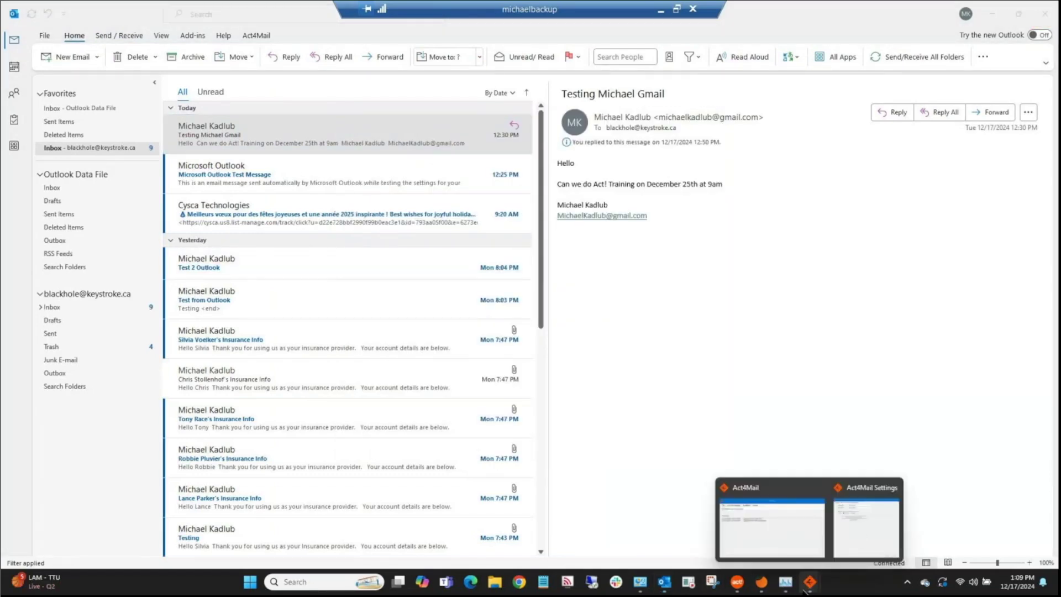
pyautogui.click(866, 525)
pyautogui.click(454, 236)
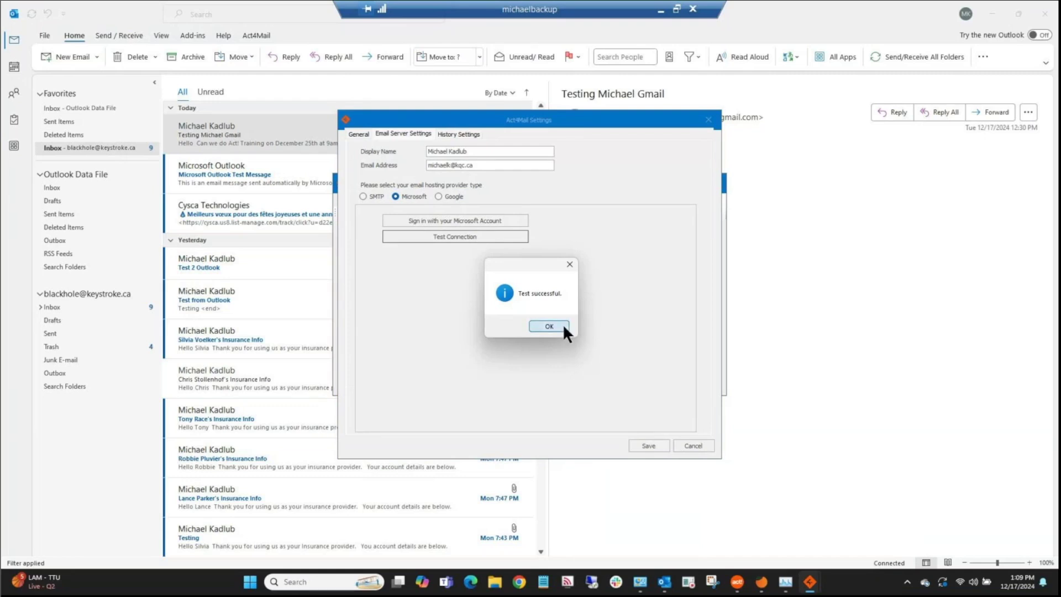
pyautogui.click(563, 325)
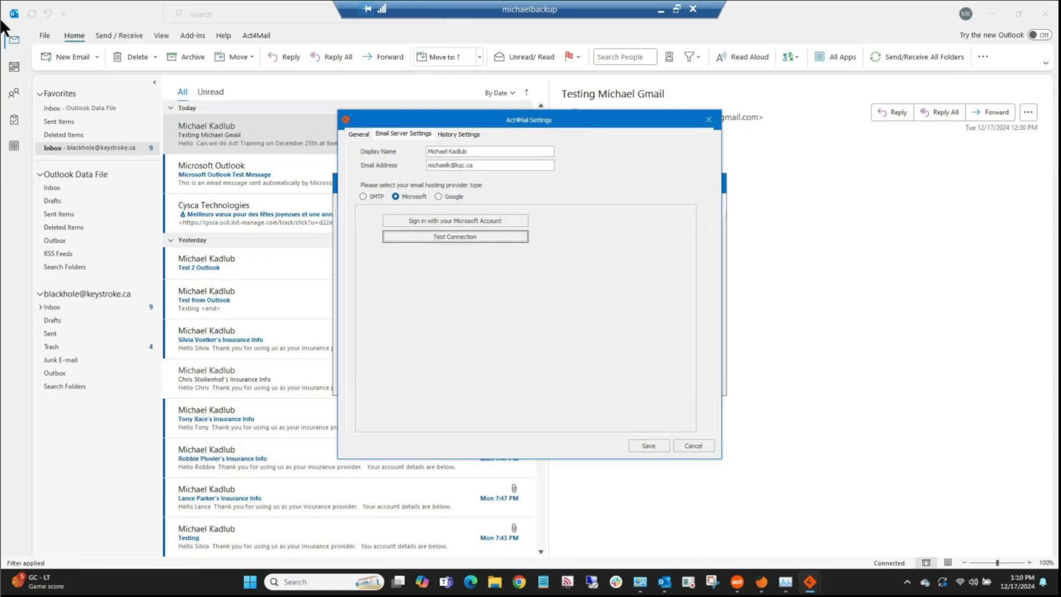
# Step: Open Outlook's Account Settings to check which email account it is configured with
pyautogui.click(40, 38)
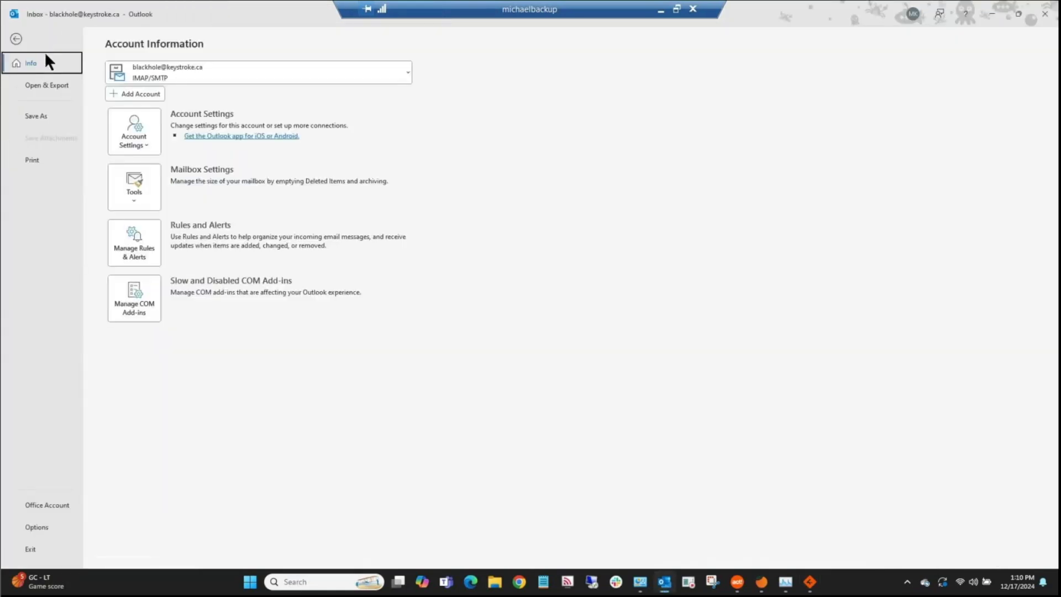
pyautogui.click(120, 138)
pyautogui.click(164, 166)
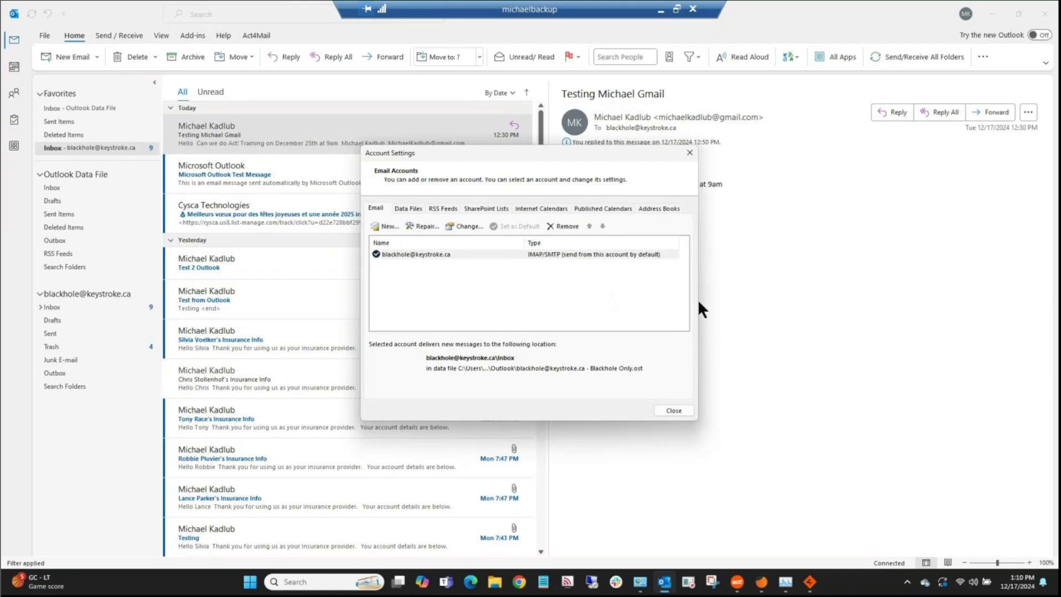
# Step: Return to Act4Mail Settings, review the history types while keeping E-mail Sent, and save the settings
pyautogui.moveTo(804, 577)
pyautogui.click(840, 536)
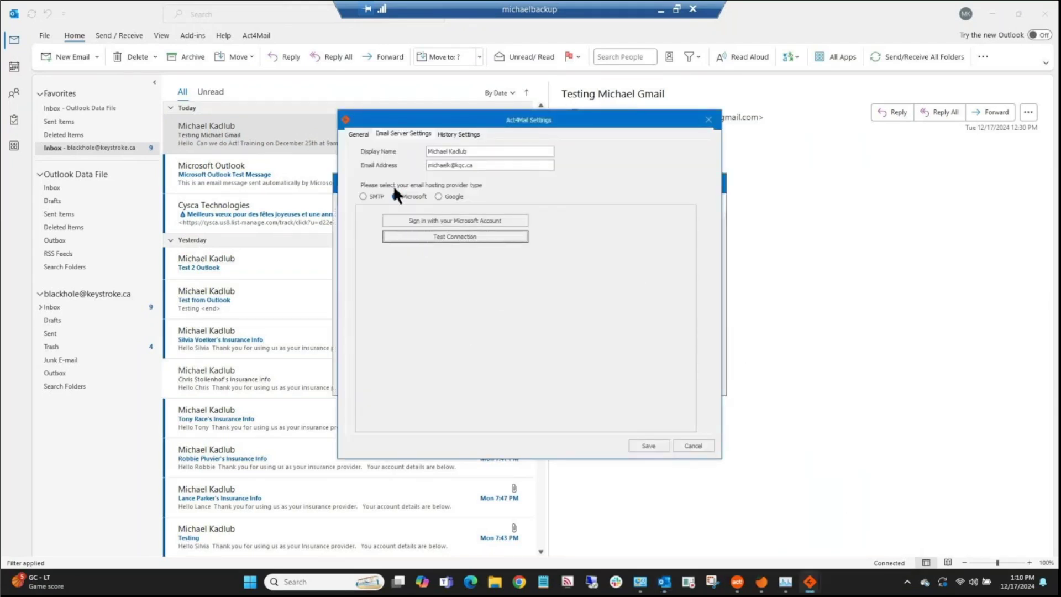
pyautogui.click(451, 134)
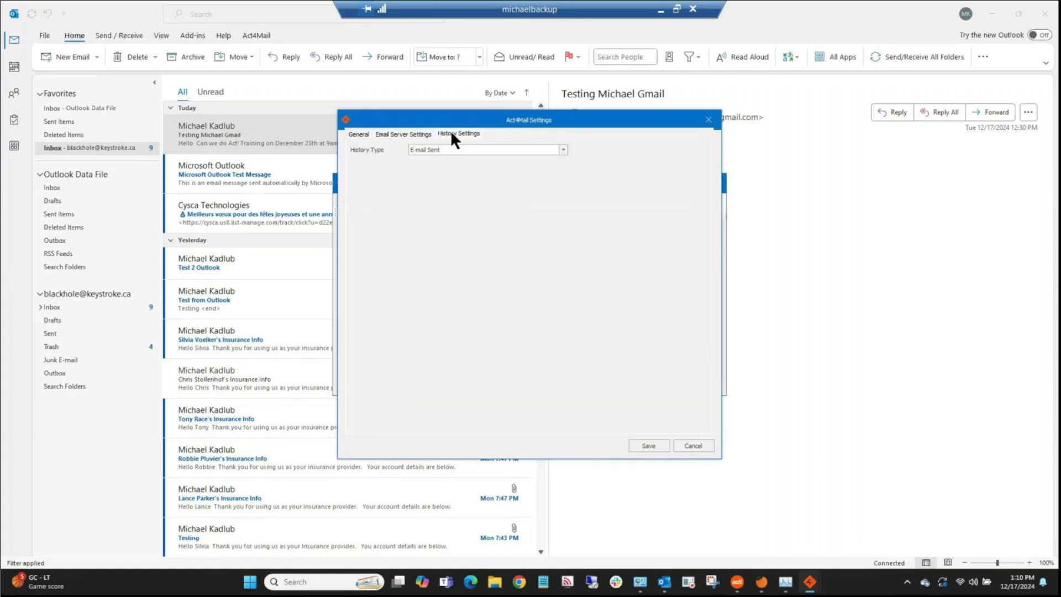
pyautogui.click(462, 148)
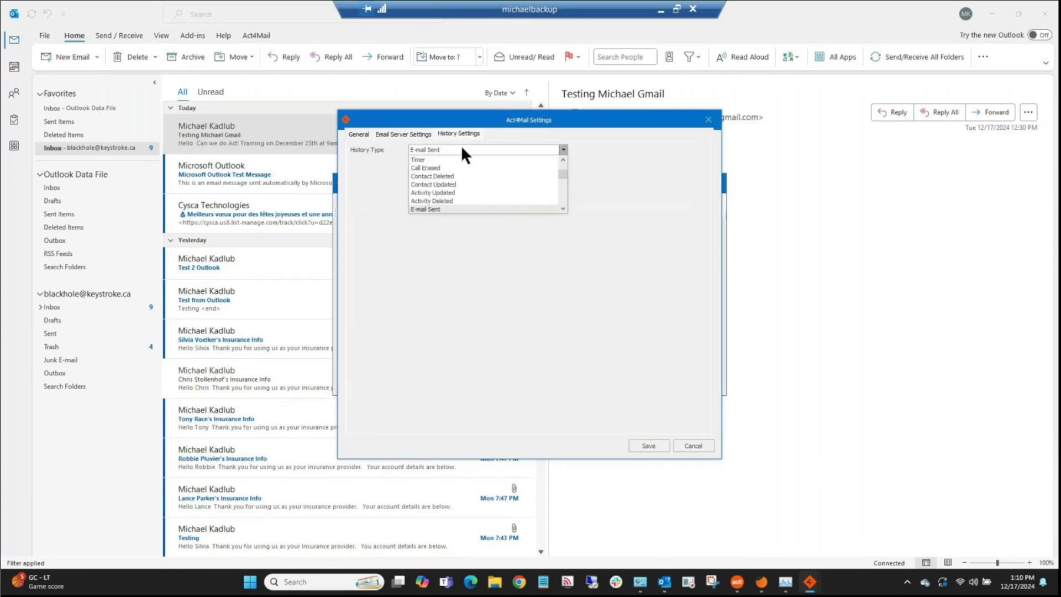
pyautogui.click(461, 145)
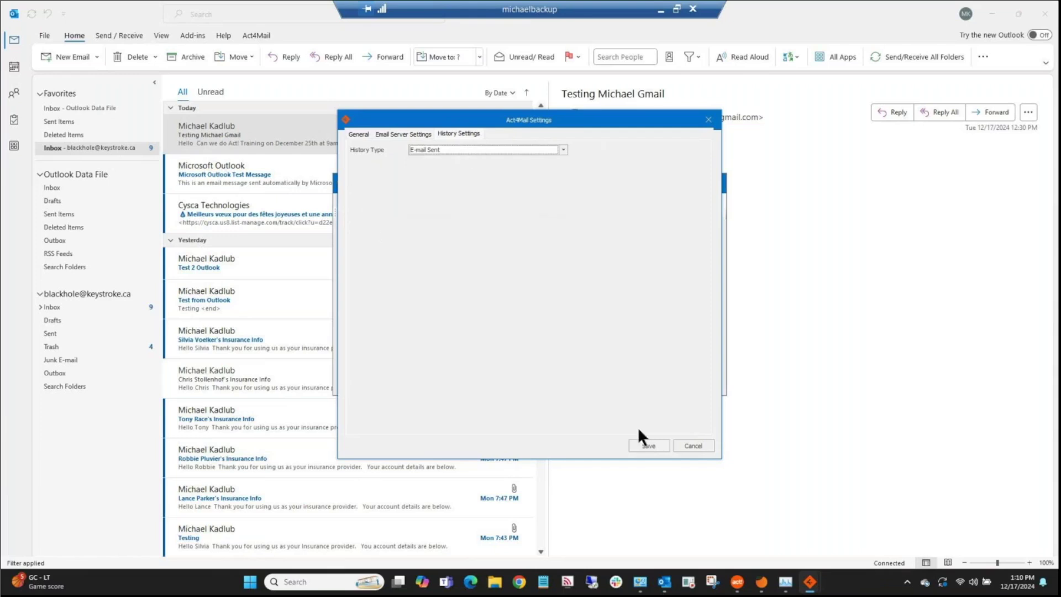
pyautogui.click(648, 445)
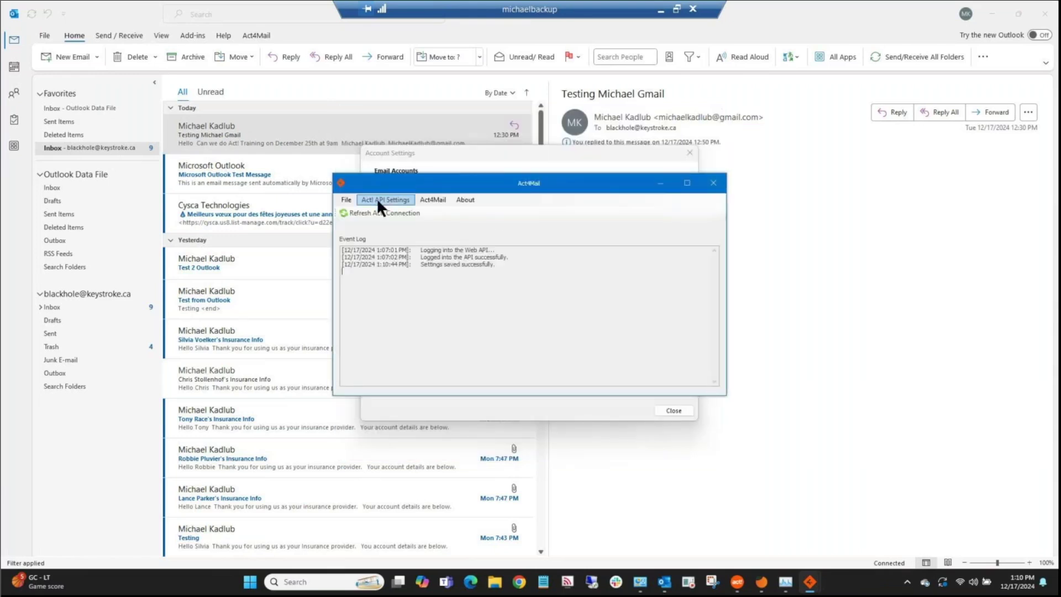
# Step: Log in to the Act! Web API with the stored connection details and save the connection
pyautogui.click(393, 197)
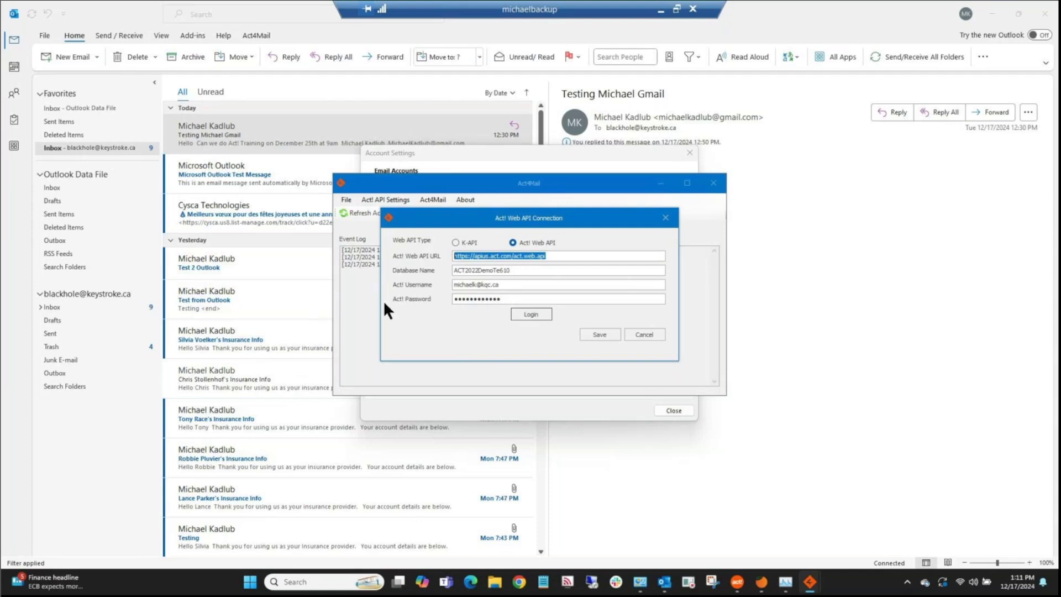
pyautogui.click(531, 313)
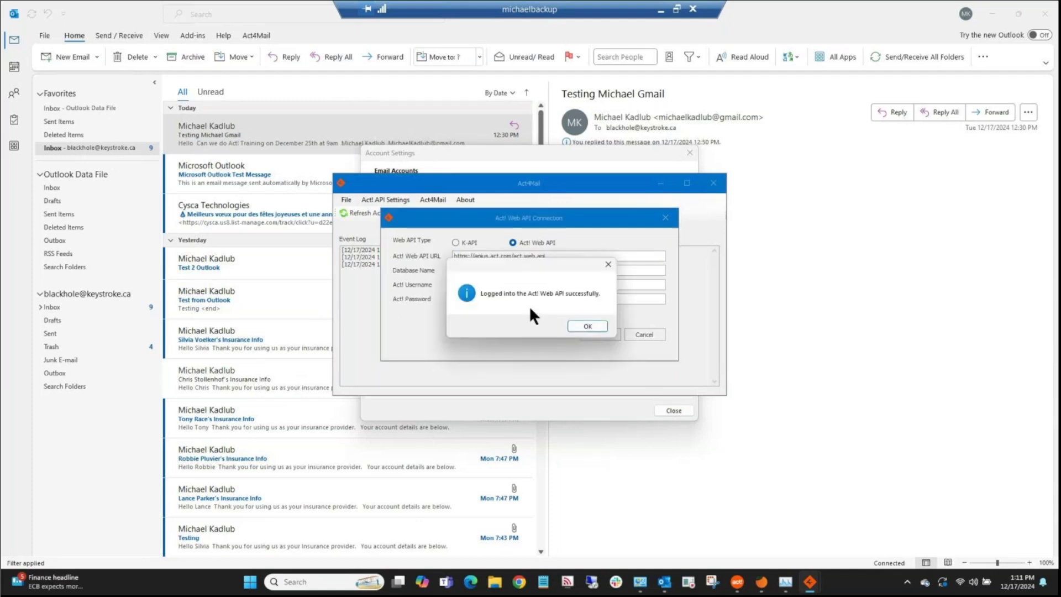
pyautogui.click(578, 323)
pyautogui.click(601, 333)
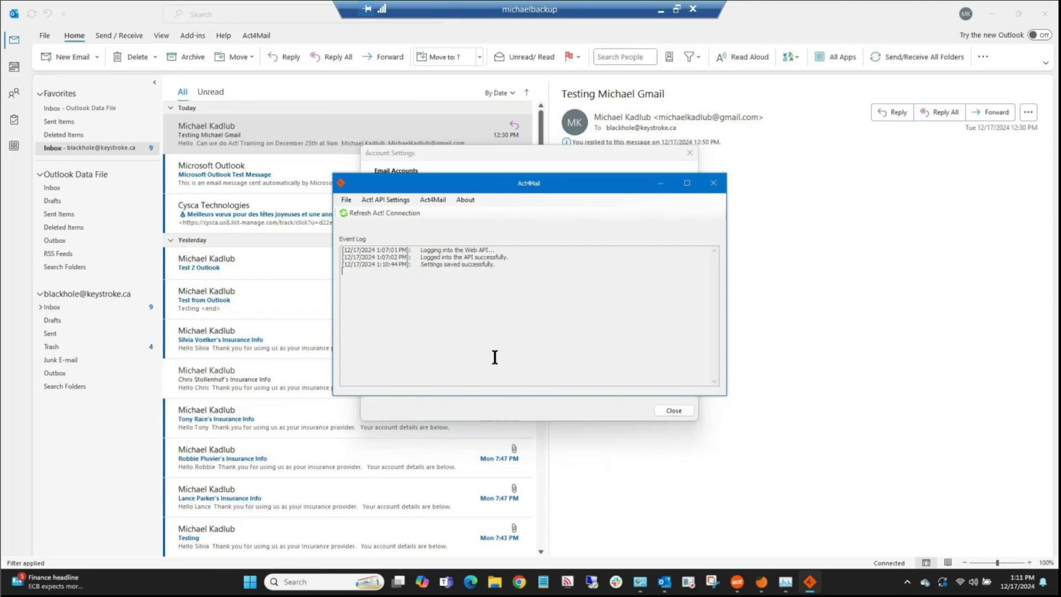
# Step: Open the Act4Mail Template Editor for managing email templates
pyautogui.click(434, 200)
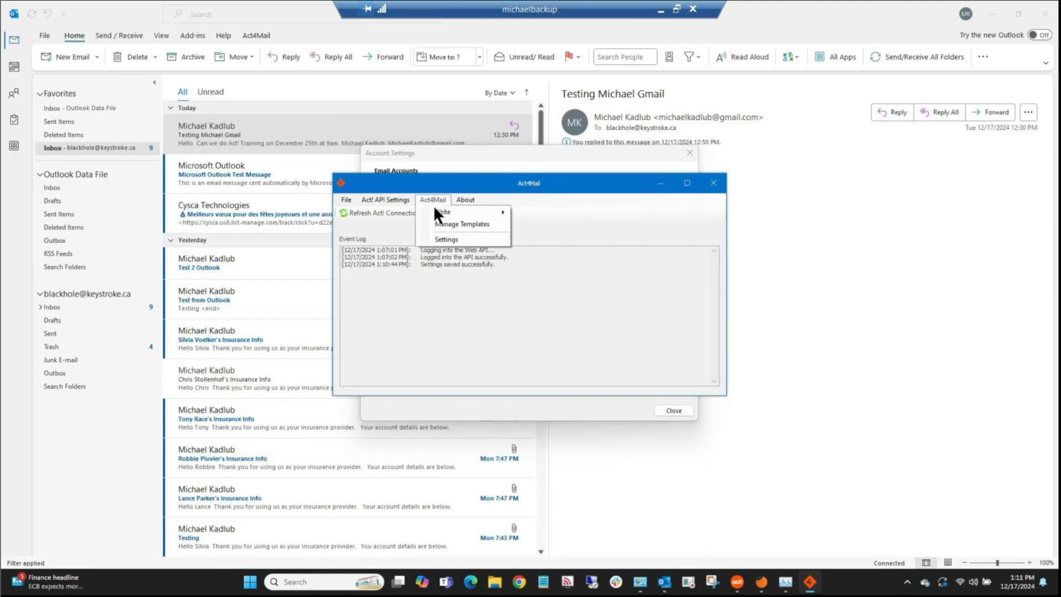
pyautogui.moveTo(443, 211)
pyautogui.click(478, 227)
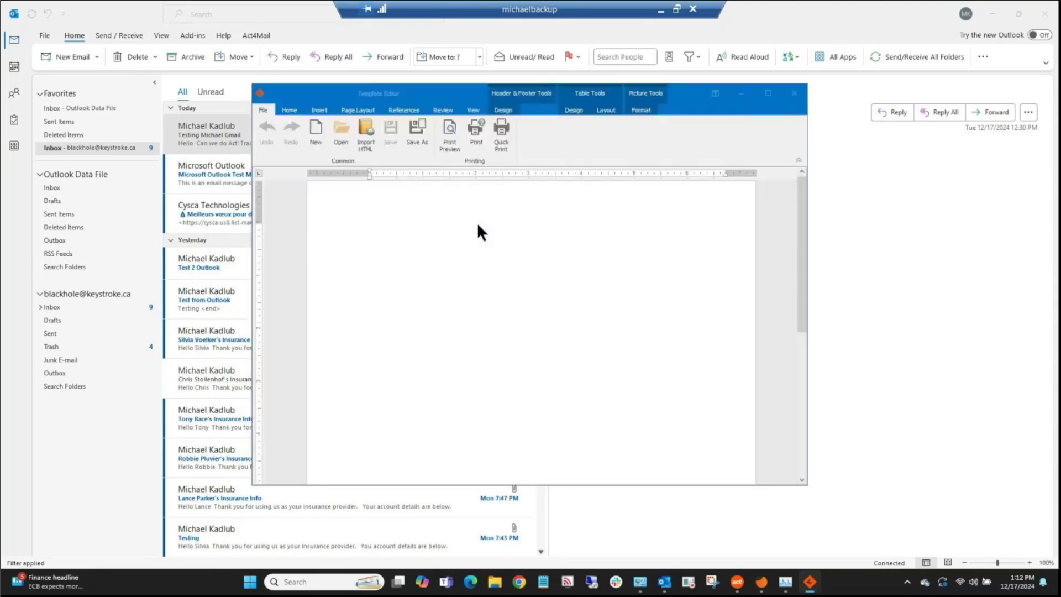
# Step: Switch to Act! in the browser and create a contact lookup from the Act4Mail Test Merging group
pyautogui.moveTo(526, 94); pyautogui.dragTo(526, 154)
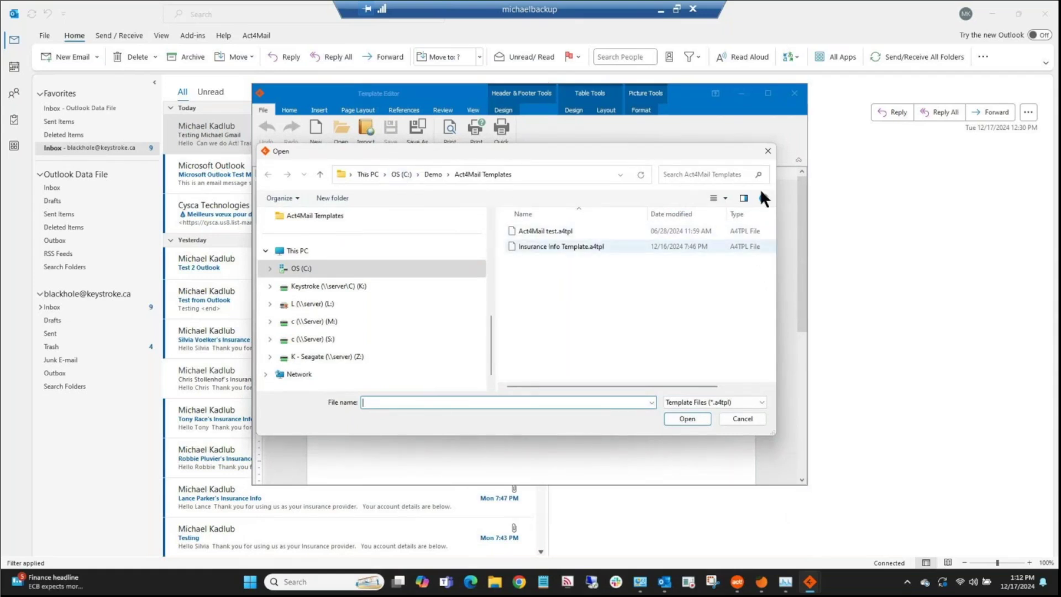
pyautogui.moveTo(1058, 144); pyautogui.dragTo(552, 2)
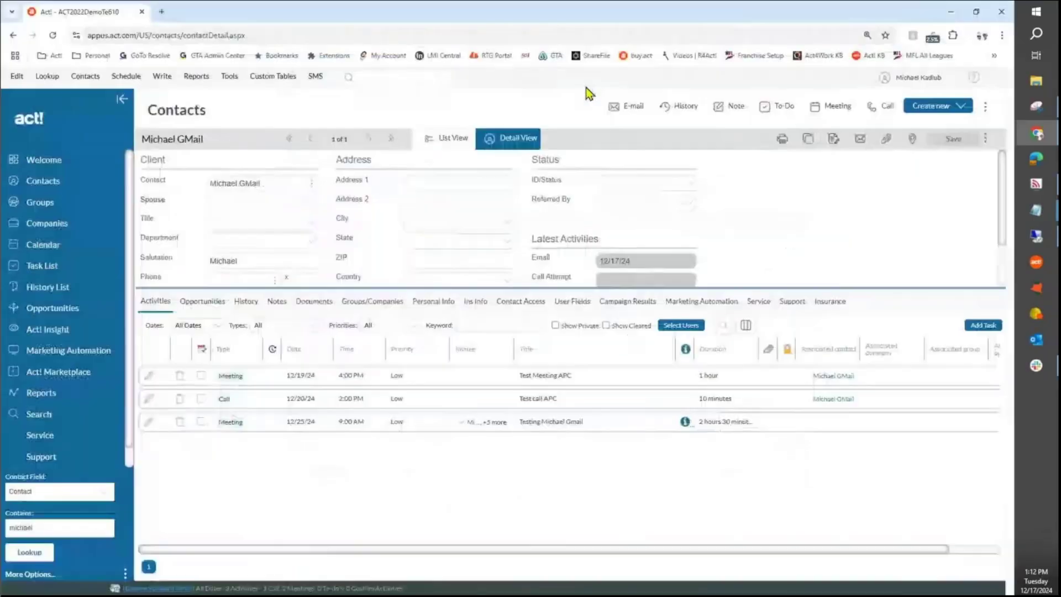
pyautogui.click(44, 205)
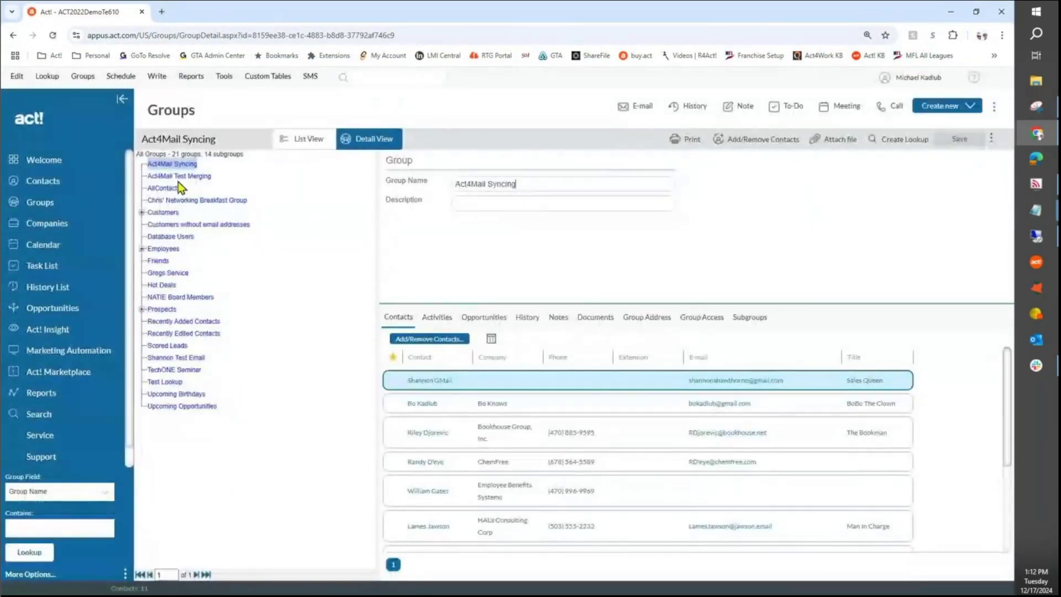
pyautogui.click(177, 177)
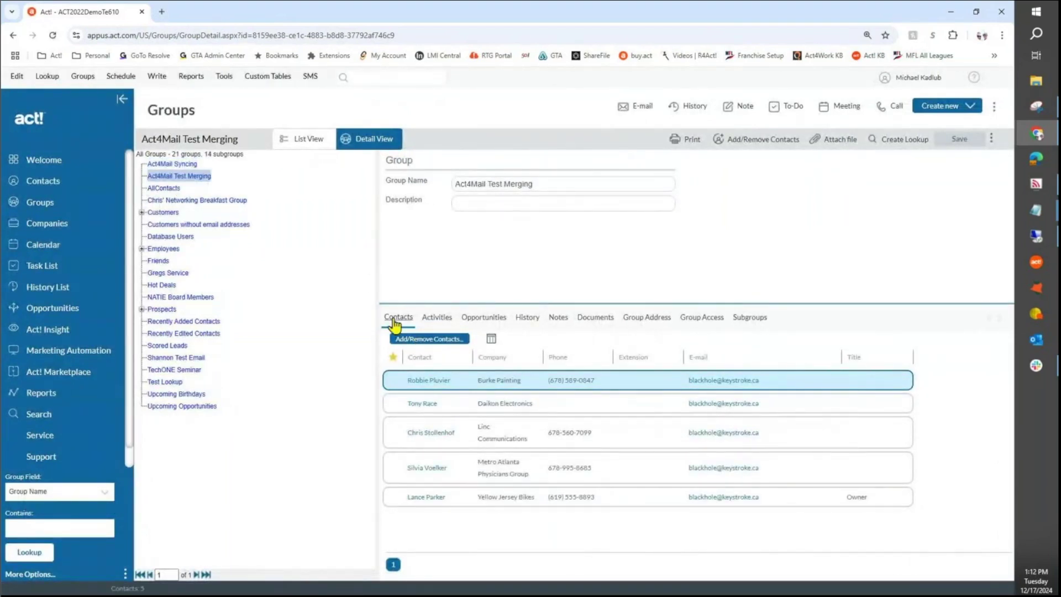
pyautogui.click(82, 76)
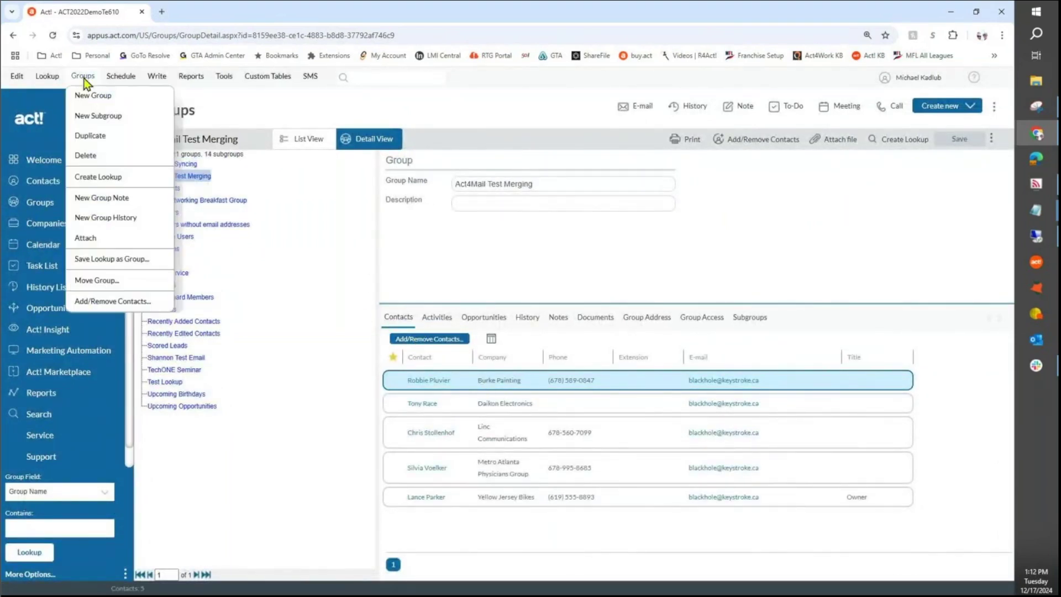
pyautogui.click(96, 178)
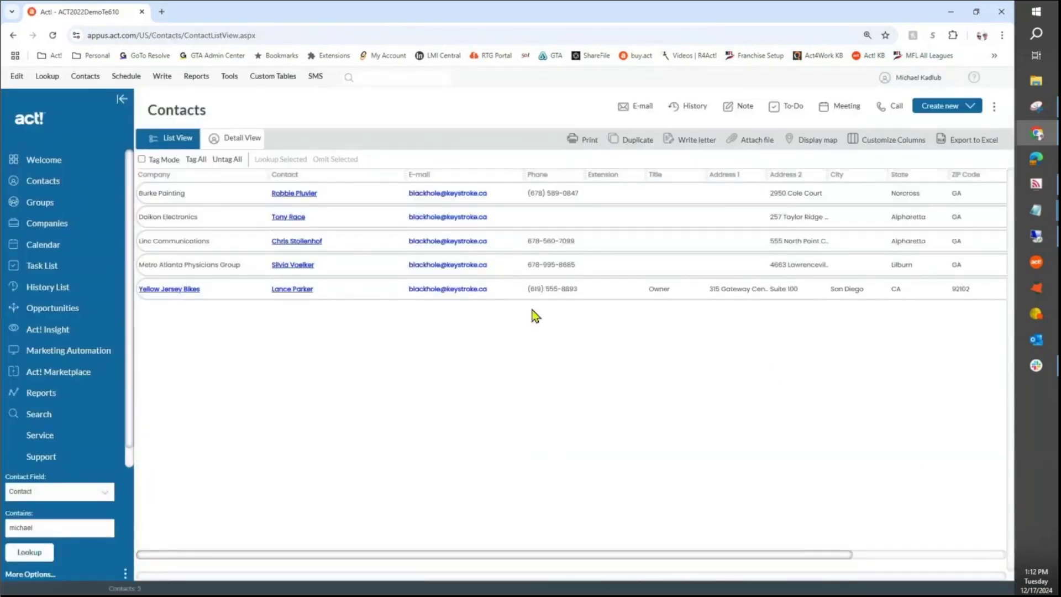
# Step: Review the Ins Info policy details of the first three contacts in the lookup
pyautogui.click(284, 195)
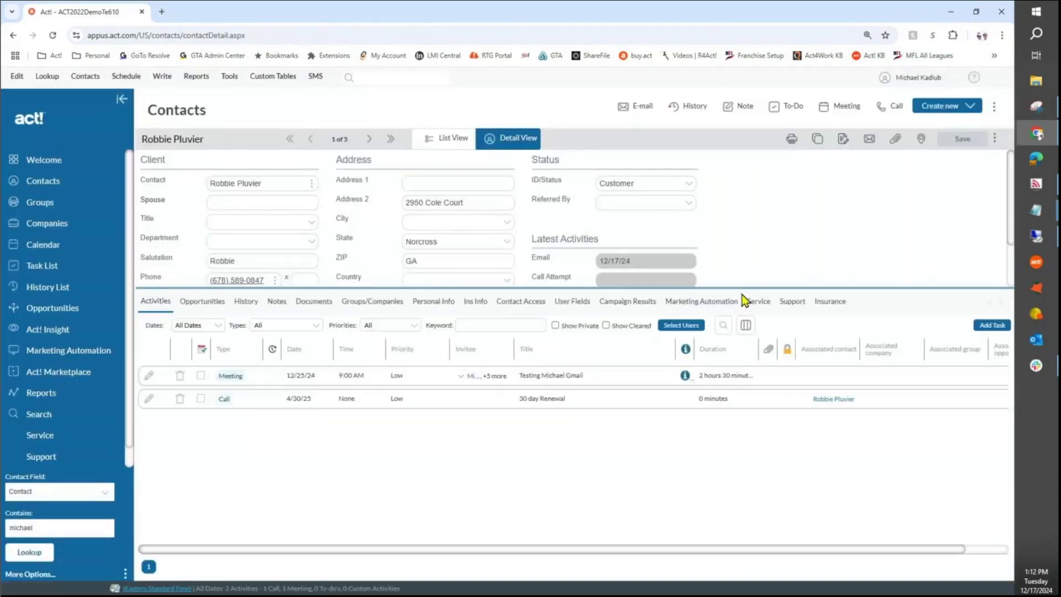
pyautogui.click(474, 306)
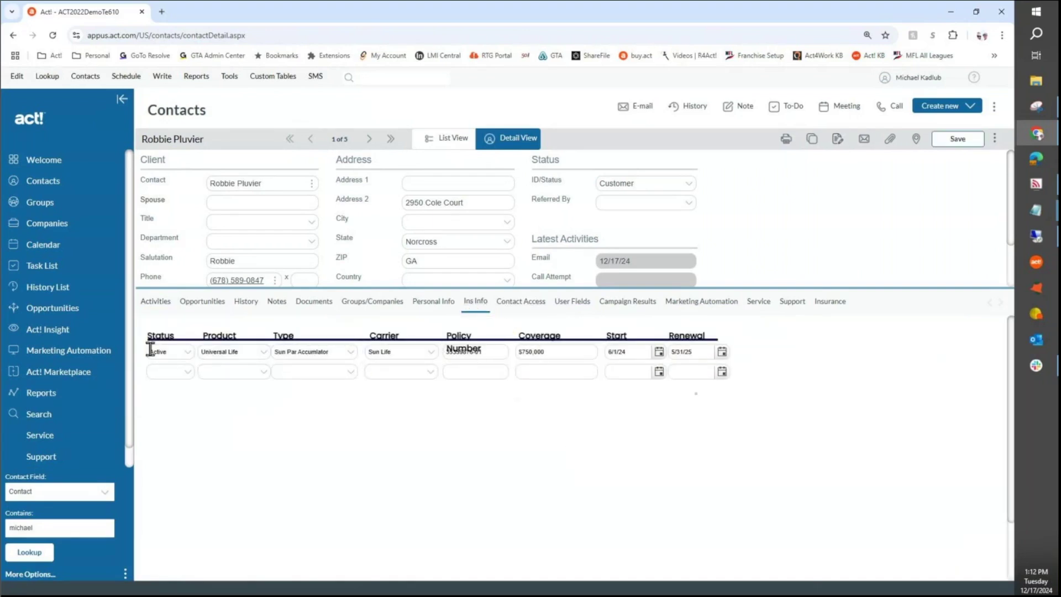
pyautogui.click(369, 139)
pyautogui.click(369, 140)
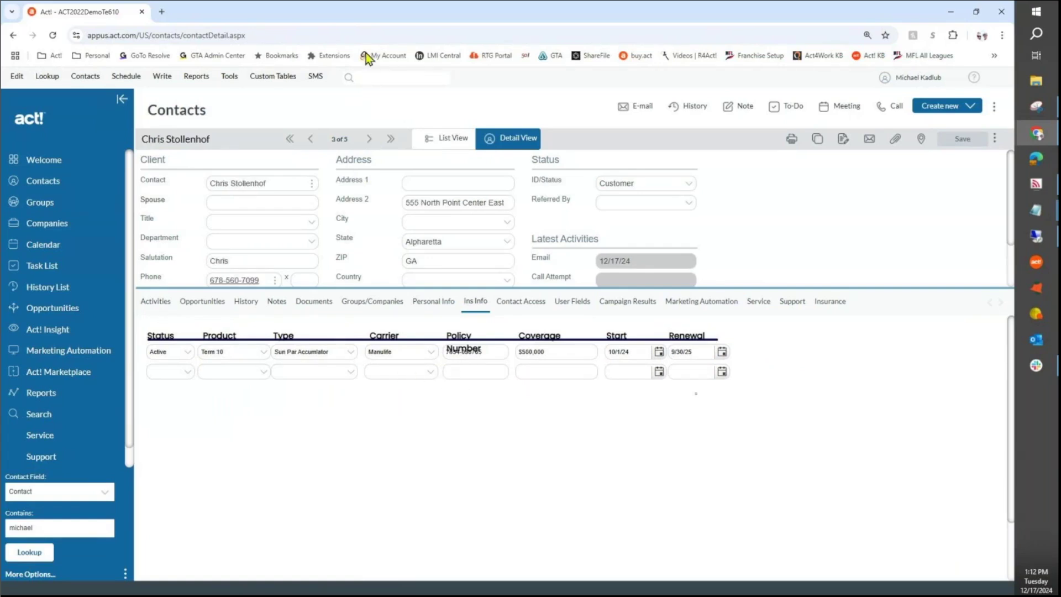
# Step: Return to the Template Editor, open Insurance Info Template.a4tpl and add "You have been a client since" after the account details sentence
pyautogui.doubleClick(342, 11)
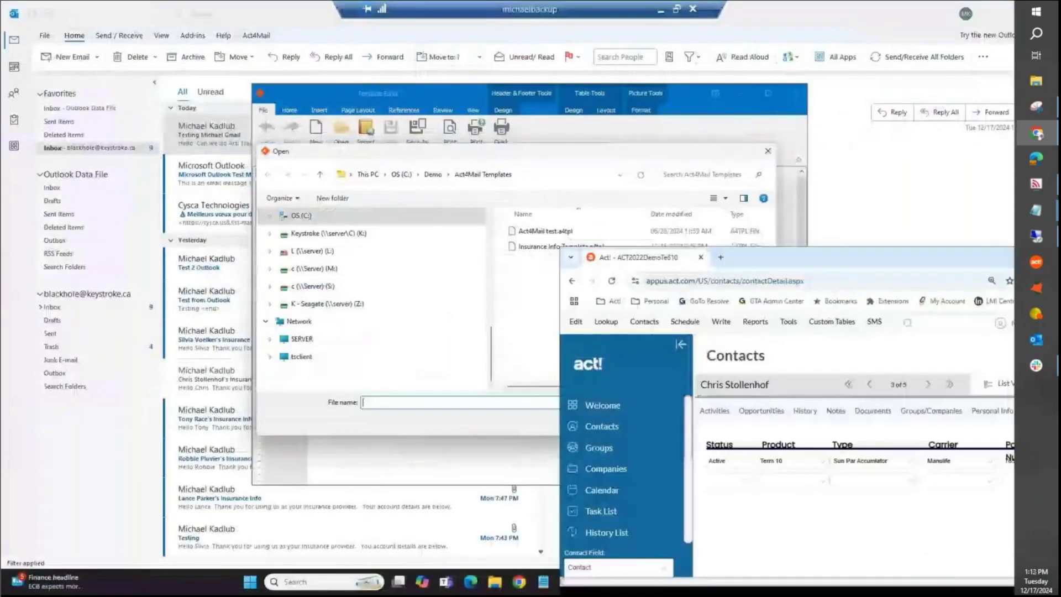
pyautogui.doubleClick(548, 248)
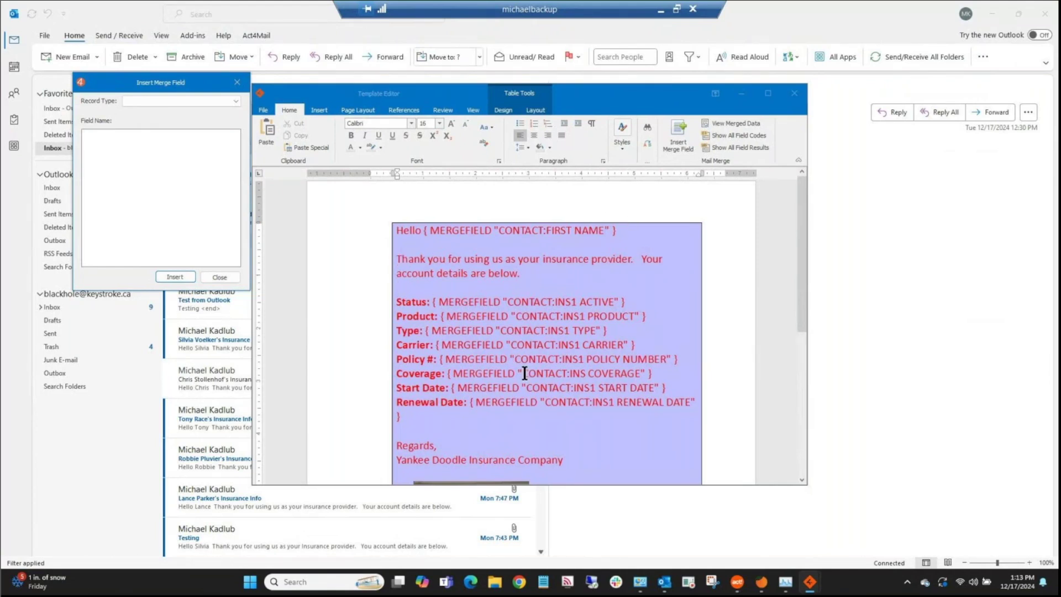
pyautogui.click(536, 275)
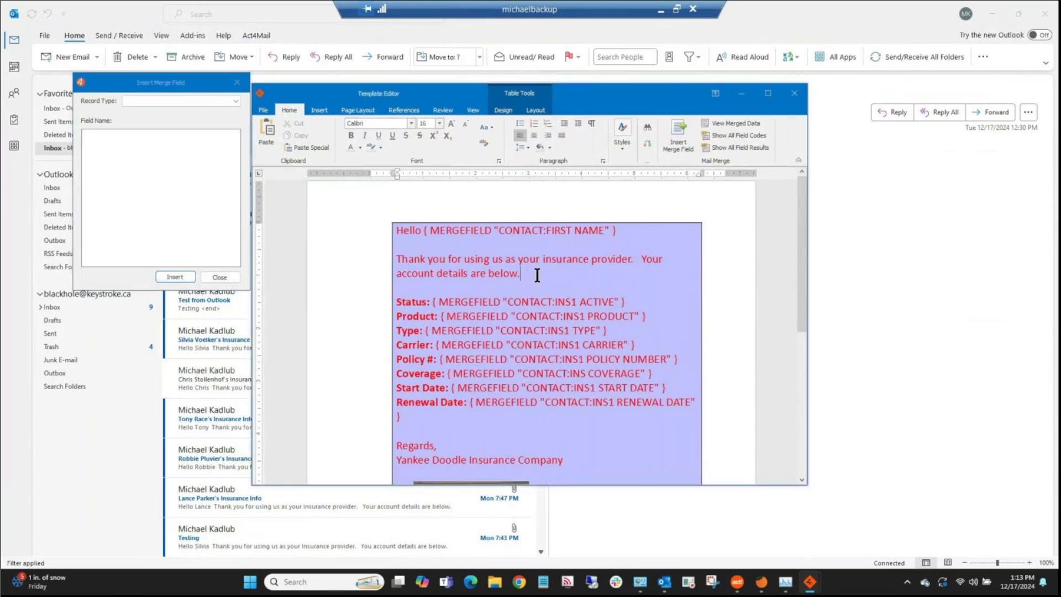
pyautogui.write('You have been a client since')
# Step: Insert the Contact record's Create Date merge field after "client since" and end the sentence with a period
pyautogui.click(221, 101)
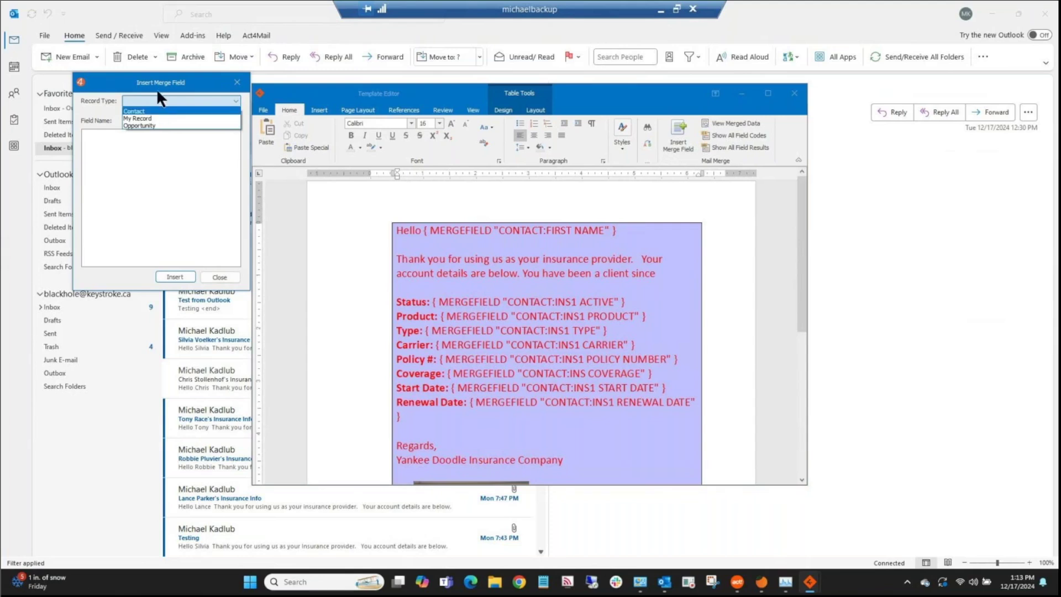
pyautogui.click(151, 110)
pyautogui.click(155, 103)
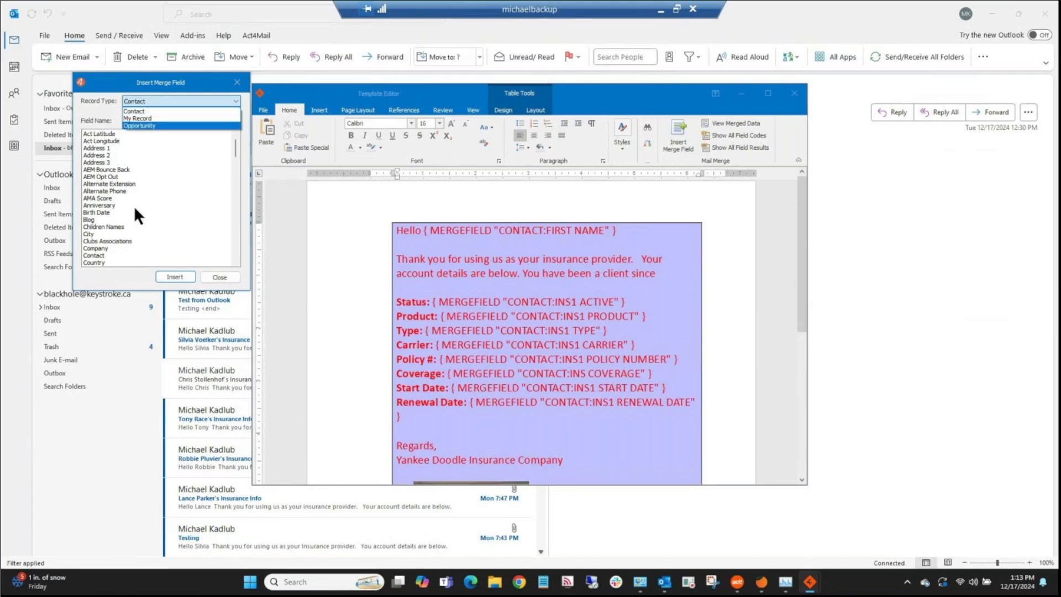
pyautogui.click(119, 217)
pyautogui.click(95, 261)
pyautogui.scroll(-1, 105, 260)
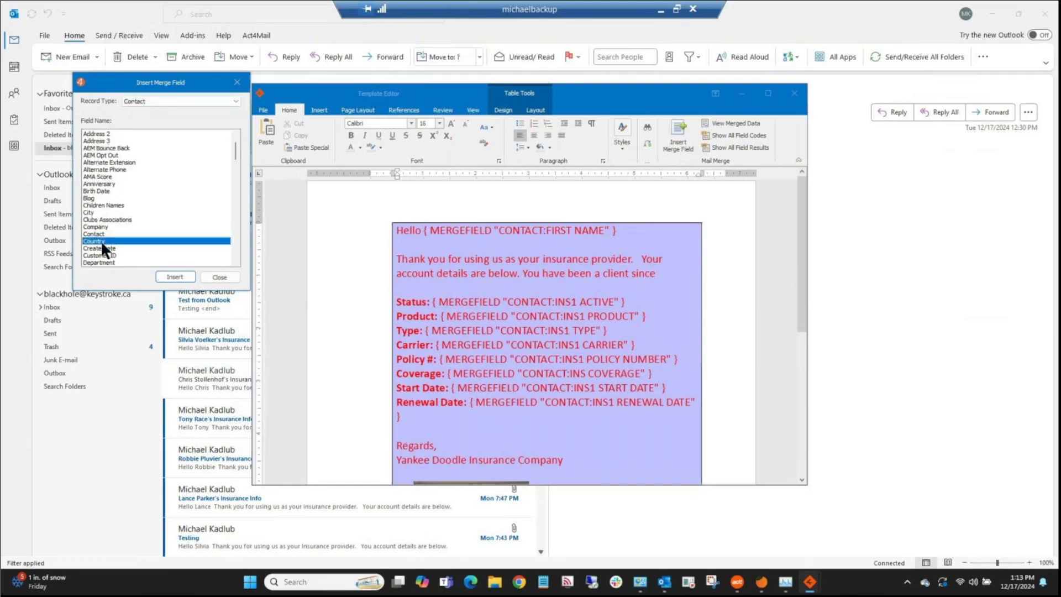
pyautogui.click(108, 249)
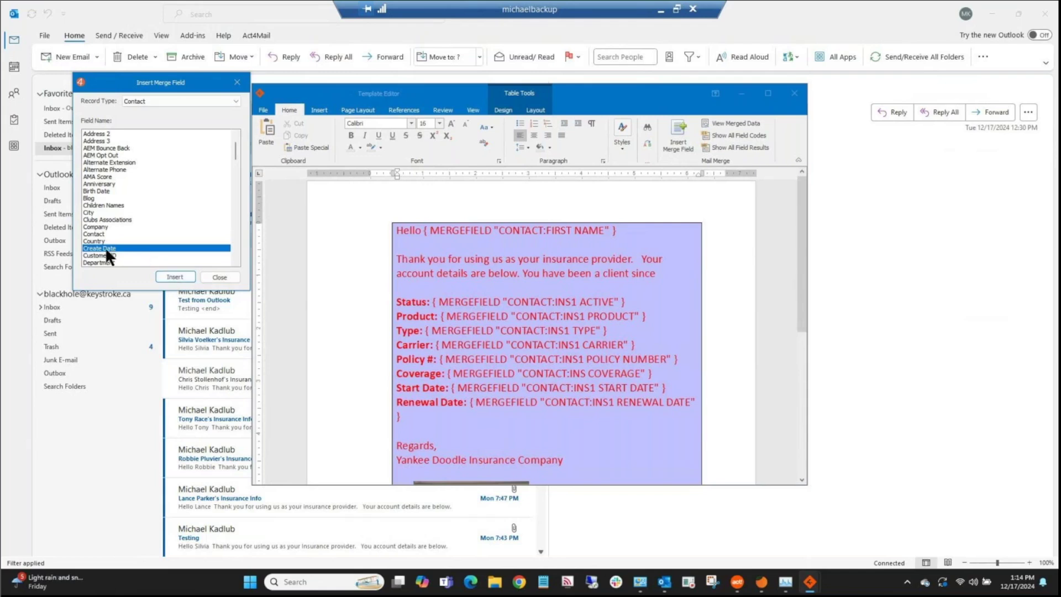
pyautogui.click(175, 276)
pyautogui.click(602, 290)
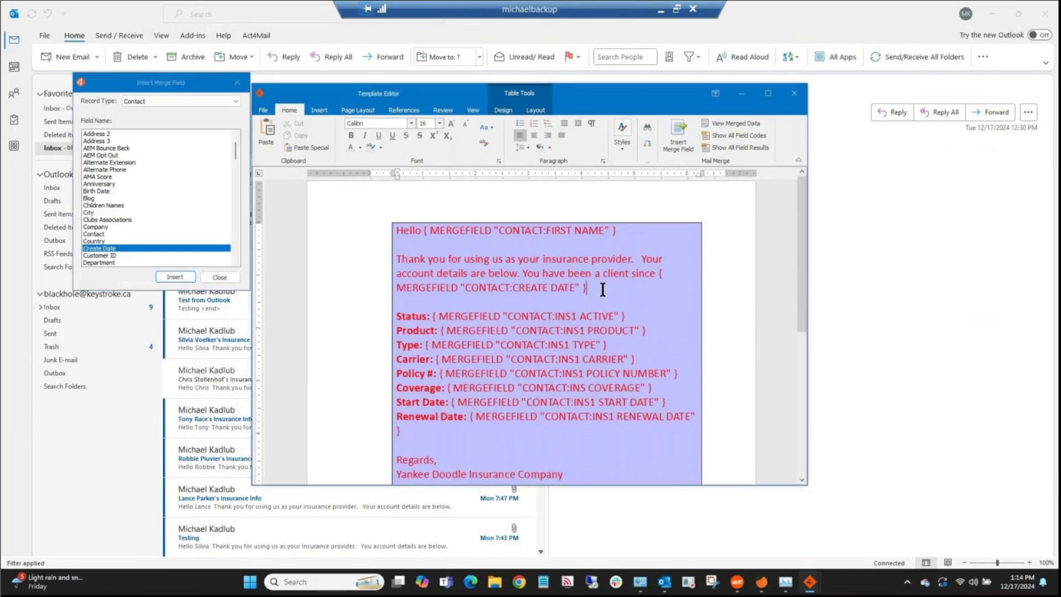
# Step: Check the rest of the insurance template down to its images, save it and close the Template Editor
pyautogui.scroll(-3, 605, 313)
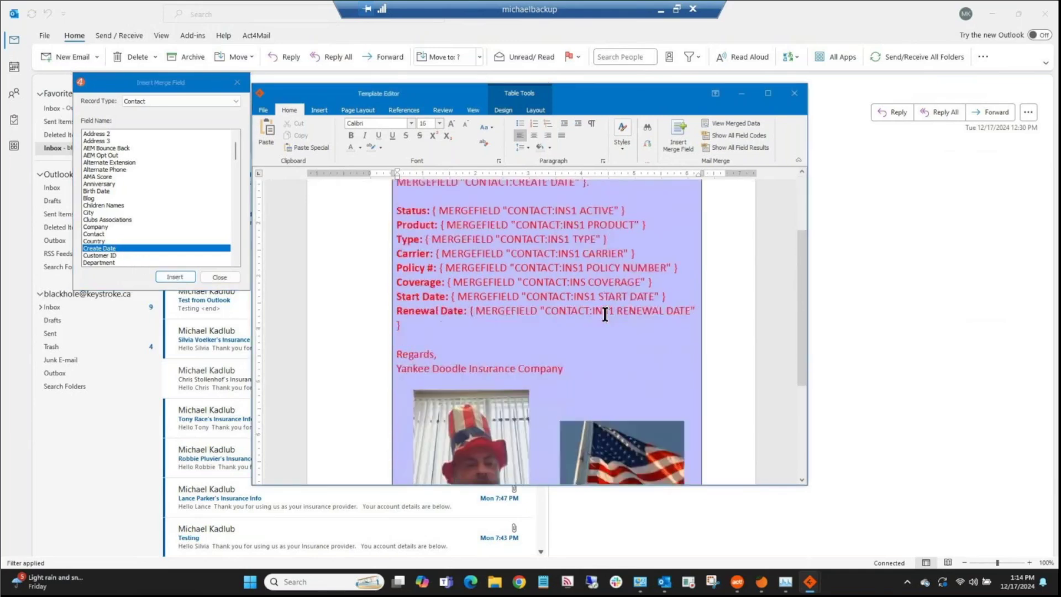
pyautogui.scroll(-4, 605, 313)
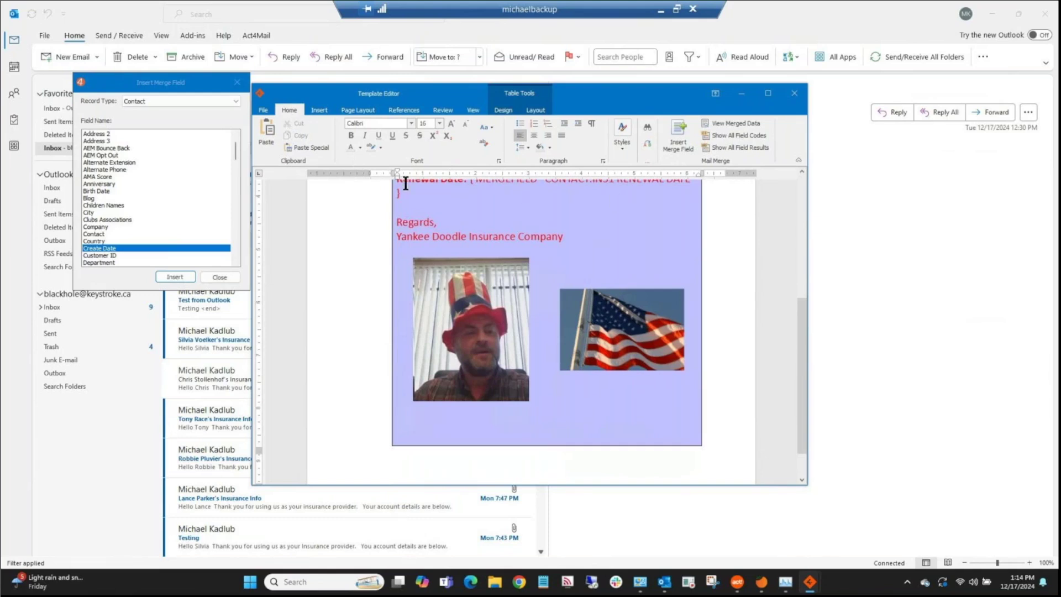
pyautogui.scroll(3, 406, 185)
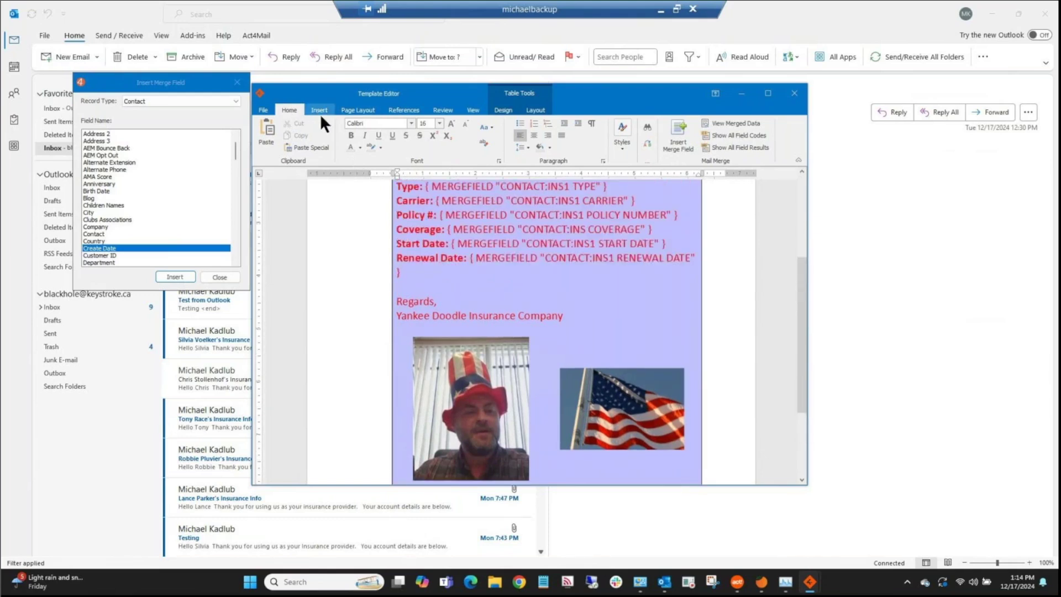
pyautogui.click(271, 111)
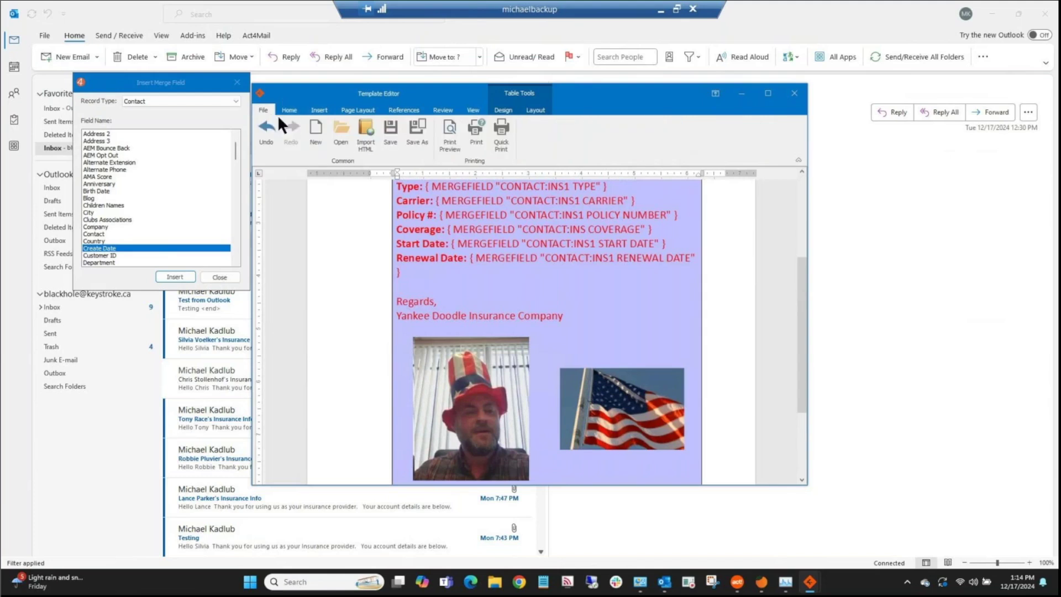
pyautogui.click(393, 131)
pyautogui.click(795, 95)
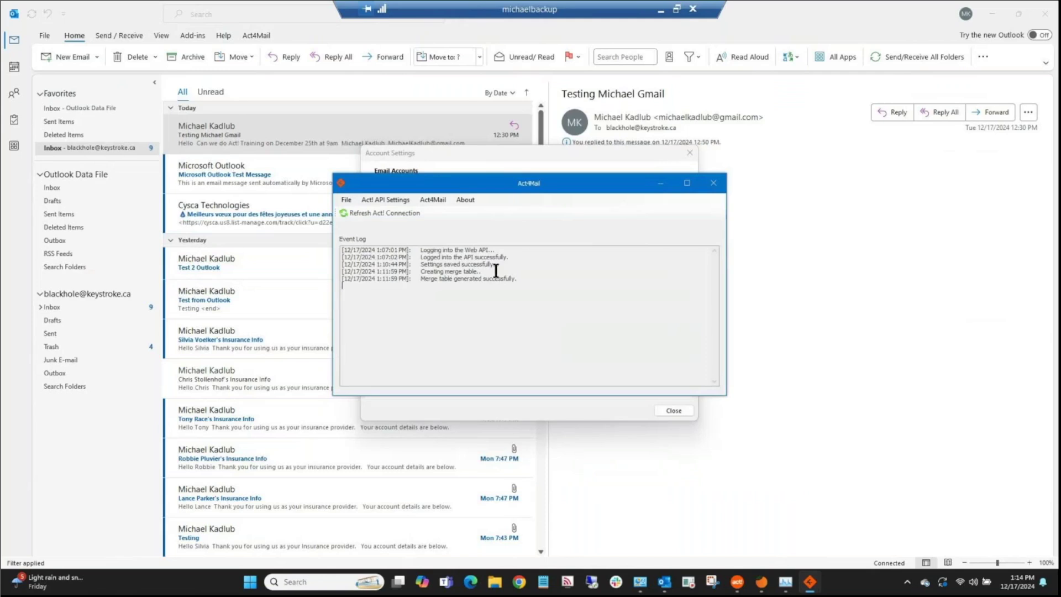
# Step: Close Outlook's Account Settings and bring the Act4Mail window back to the front
pyautogui.click(578, 157)
pyautogui.click(689, 153)
pyautogui.click(810, 581)
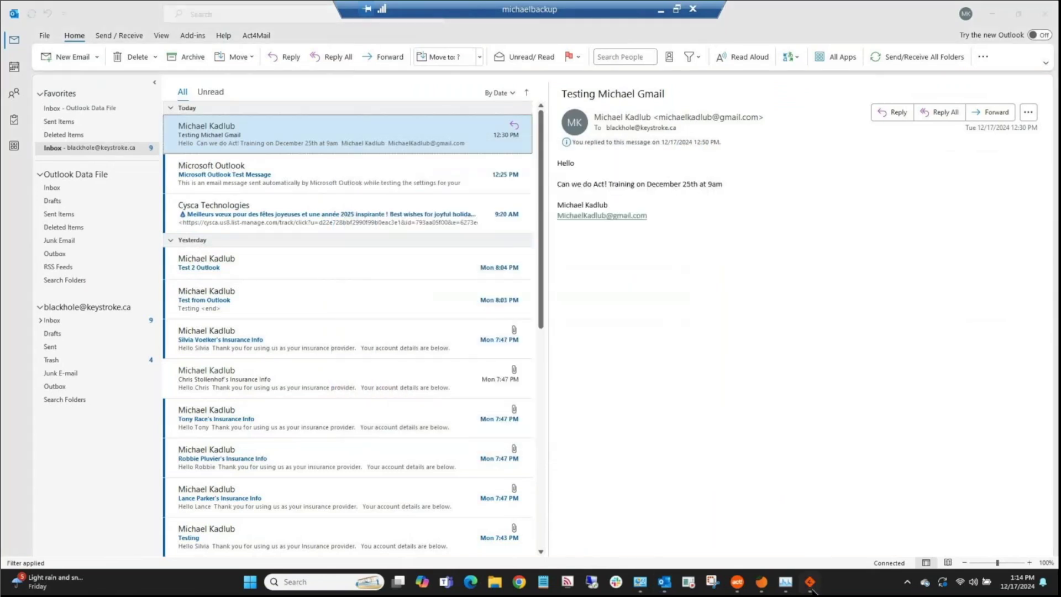
# Step: Start a Merge to Email using Insurance Info Template.a4tpl and advance to the contact selection
pyautogui.click(421, 200)
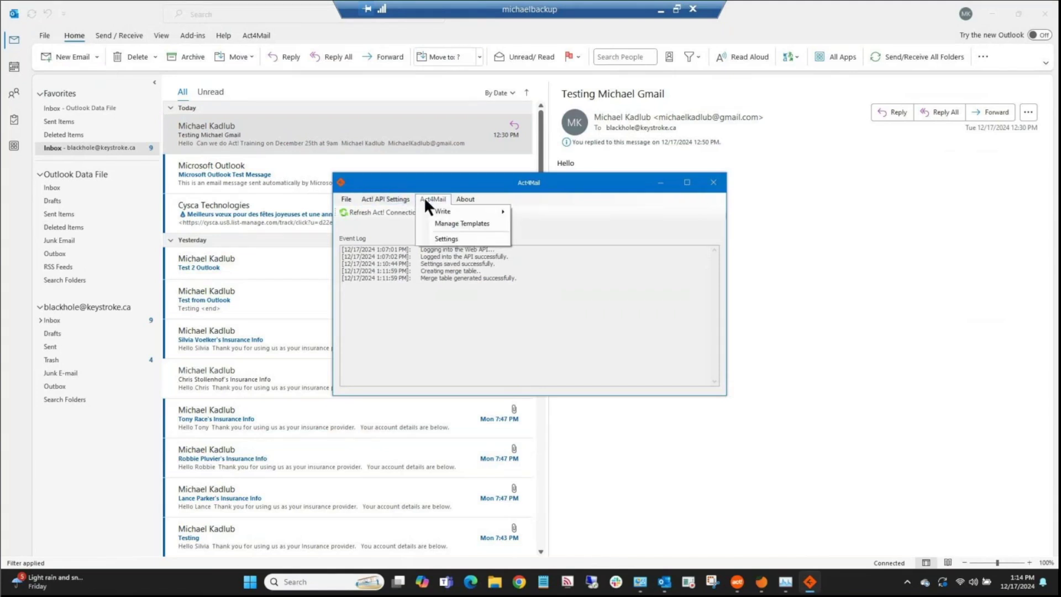
pyautogui.moveTo(420, 204)
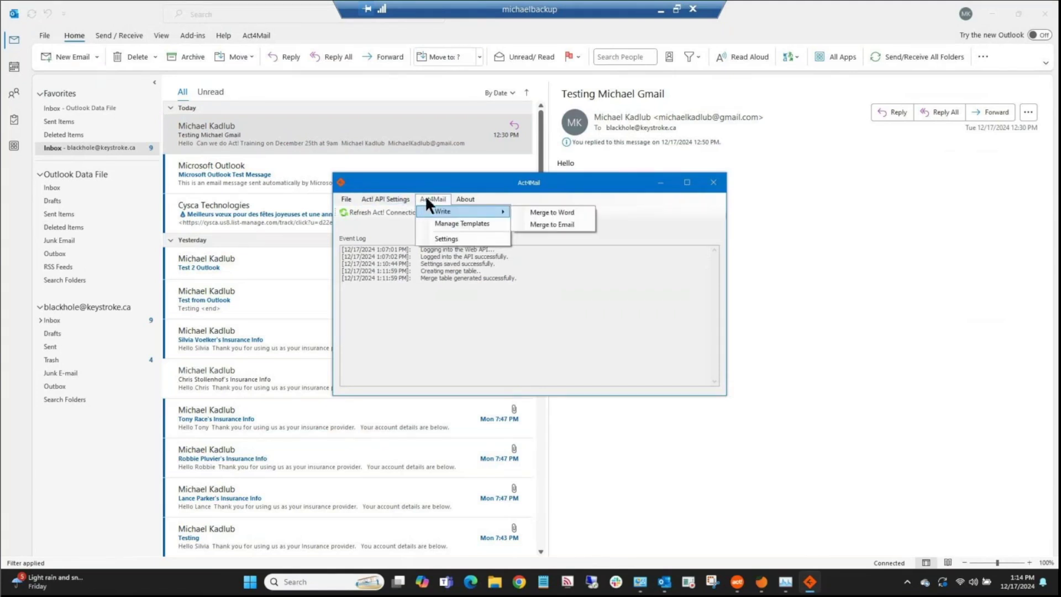
pyautogui.click(547, 223)
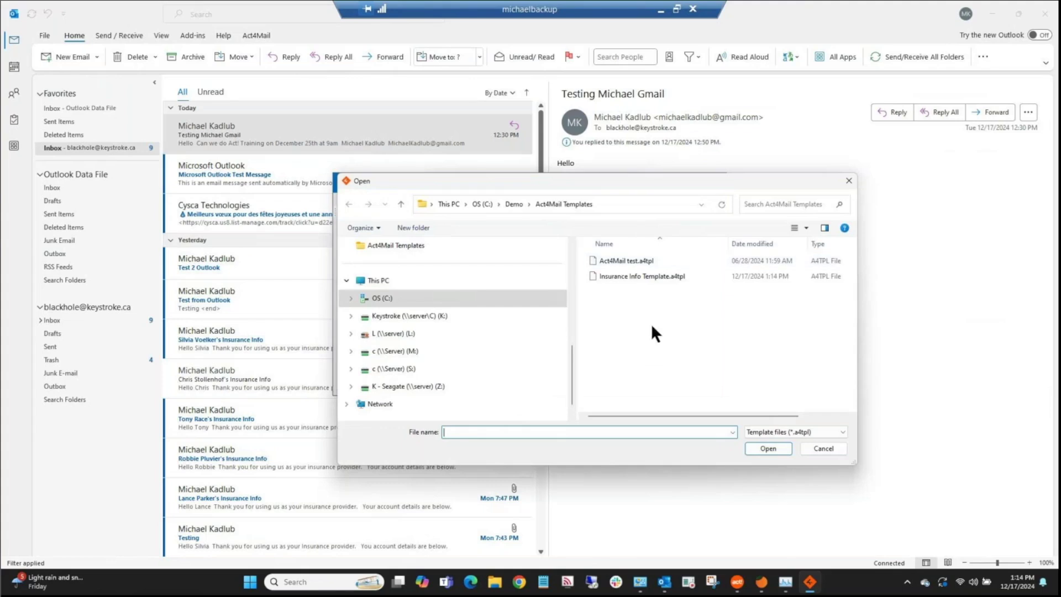
pyautogui.click(624, 275)
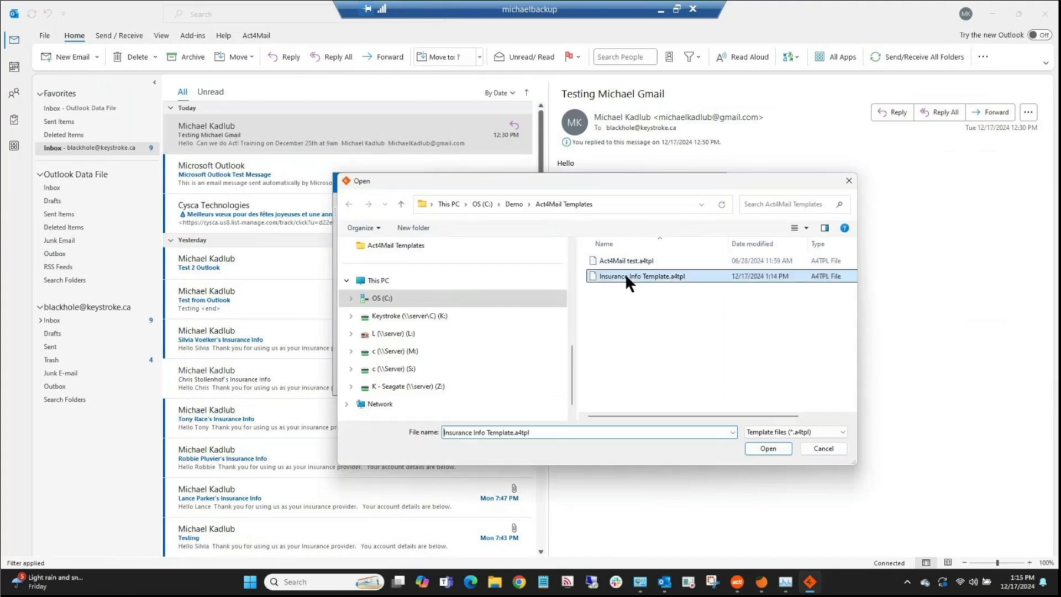
pyautogui.click(765, 449)
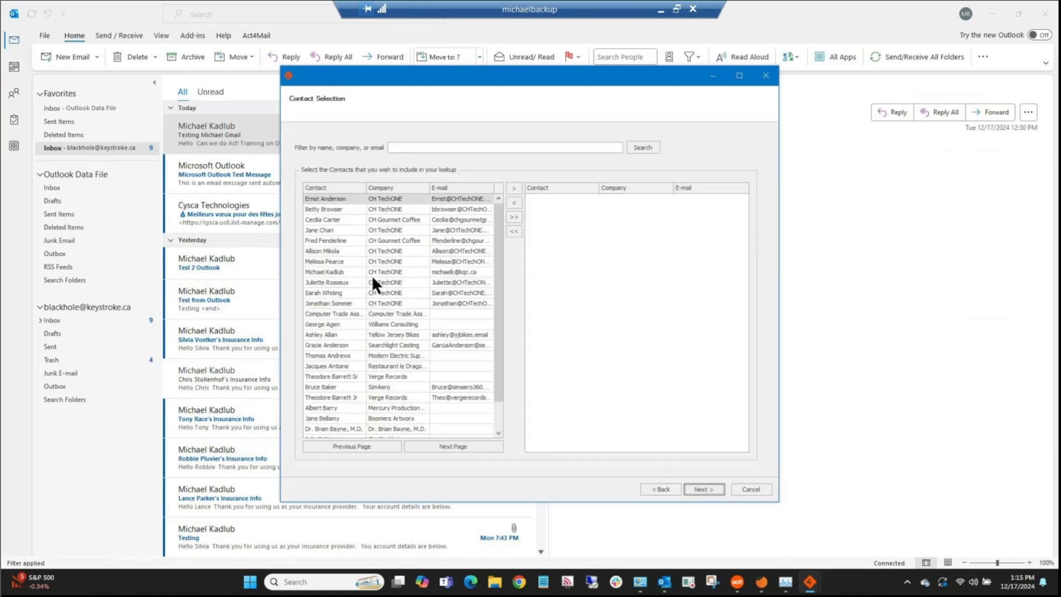
# Step: Add the Yellow Jersey Bikes contact, a CH TechONE contact and a Verge Records contact to the email recipients
pyautogui.click(372, 335)
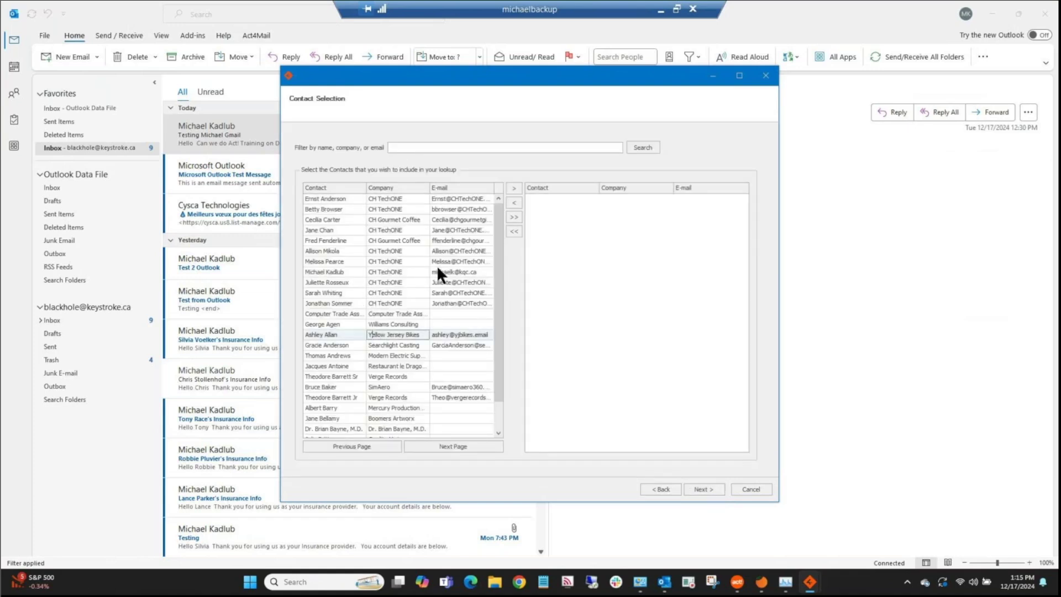
pyautogui.click(514, 188)
pyautogui.click(394, 293)
pyautogui.click(513, 188)
pyautogui.click(382, 376)
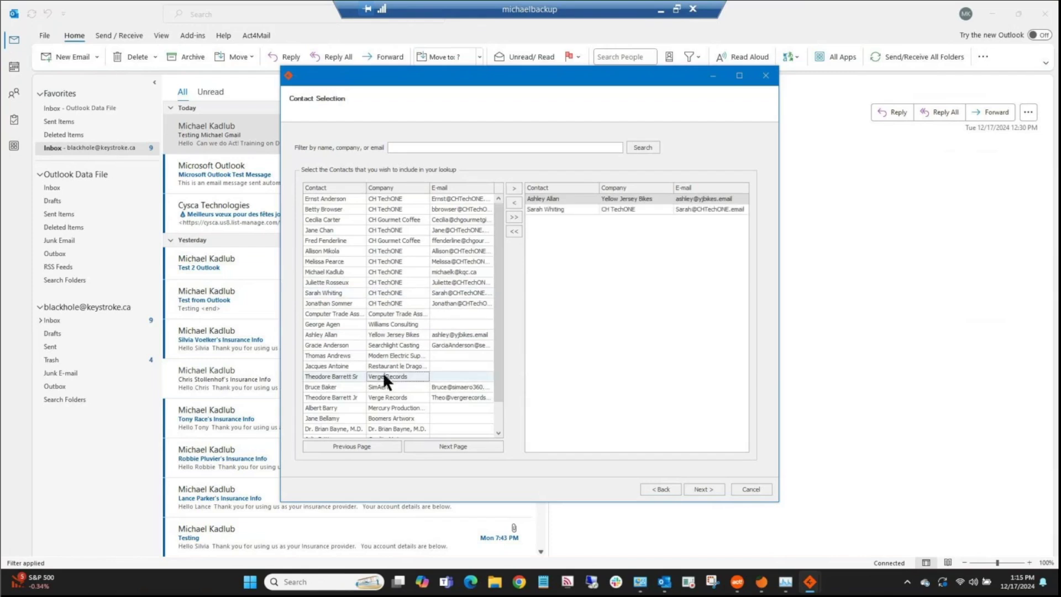
pyautogui.click(514, 188)
# Step: Filter the contacts by "gmail" and add the Crawford Real Estate contact to the recipients
pyautogui.click(405, 146)
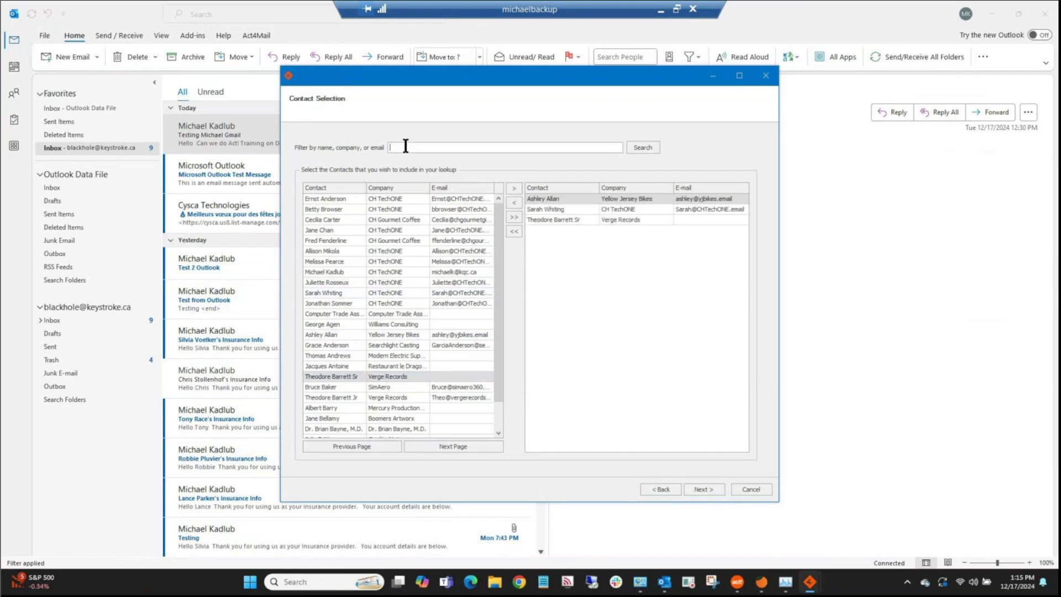
pyautogui.write('gmail')
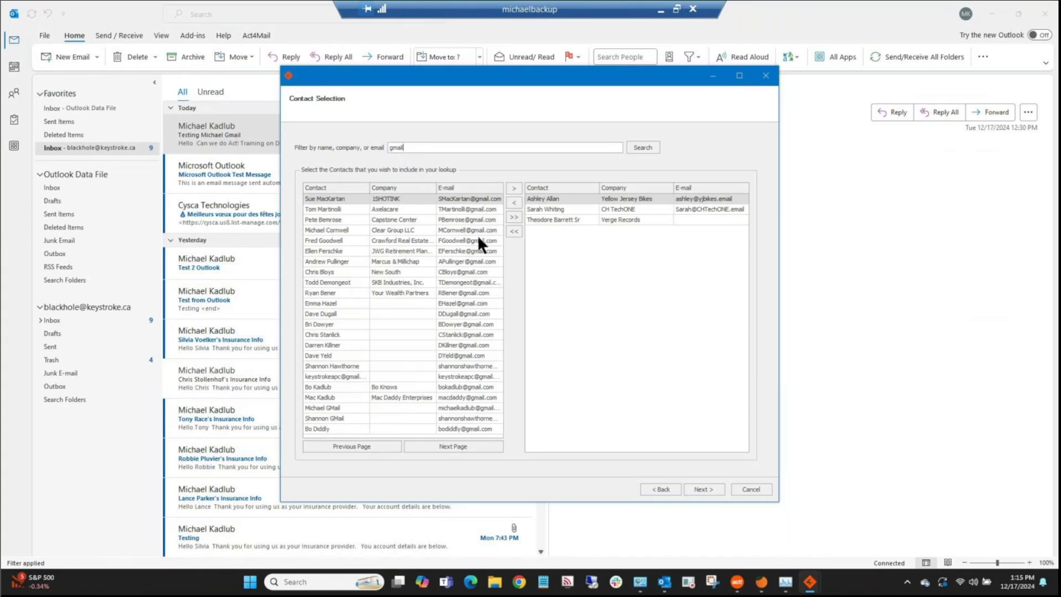
pyautogui.click(478, 240)
pyautogui.click(515, 188)
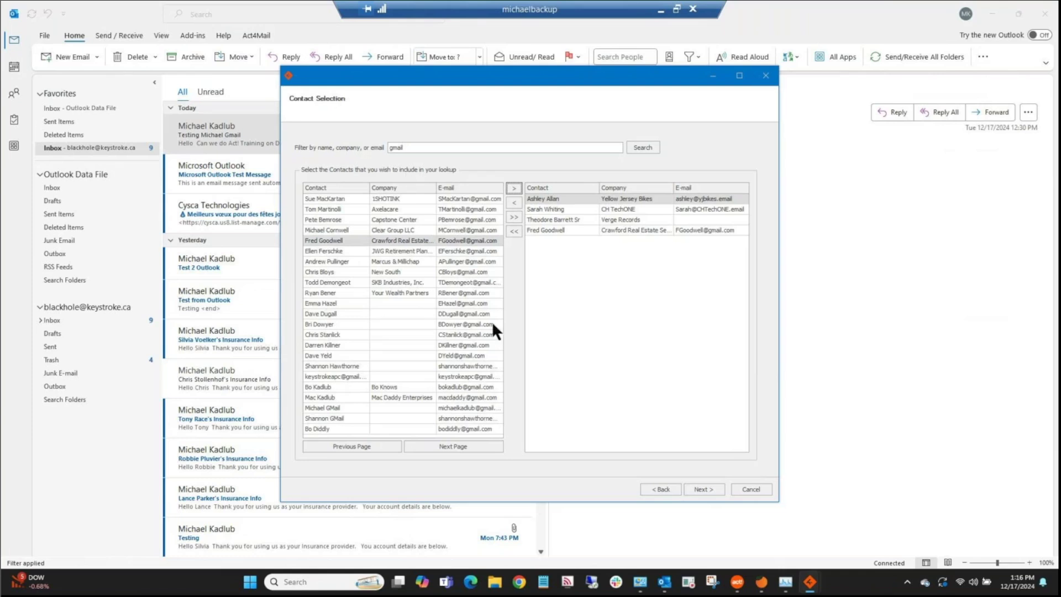
# Step: Remove all contacts from the recipients, return to the Email Type page and choose All Contacts
pyautogui.click(514, 232)
pyautogui.click(660, 489)
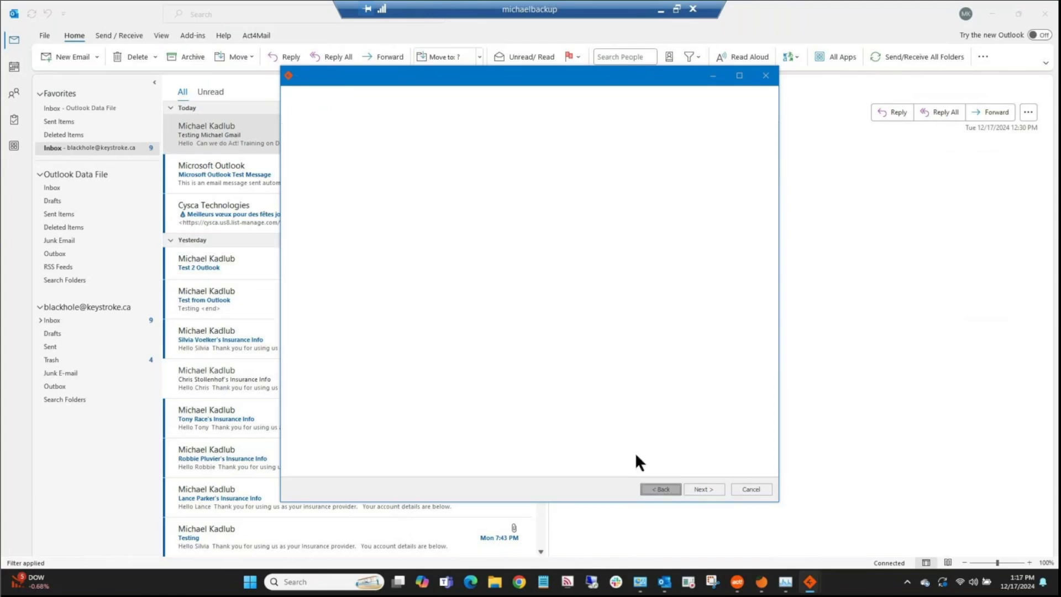
pyautogui.click(304, 192)
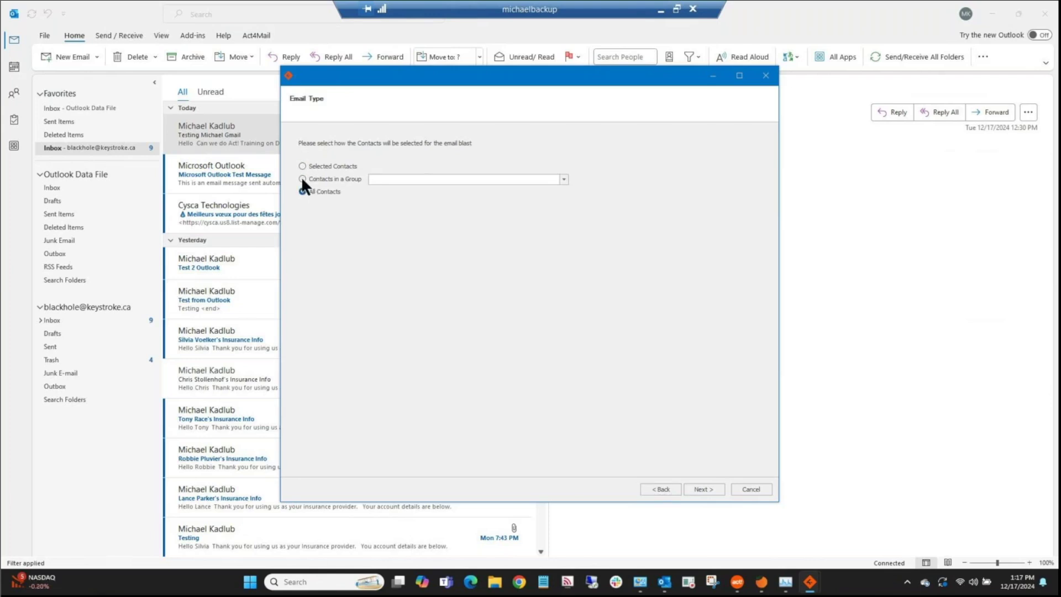
# Step: Choose the contacts in the Act4Mail Test Merging group as recipients and advance to the email subject
pyautogui.click(449, 179)
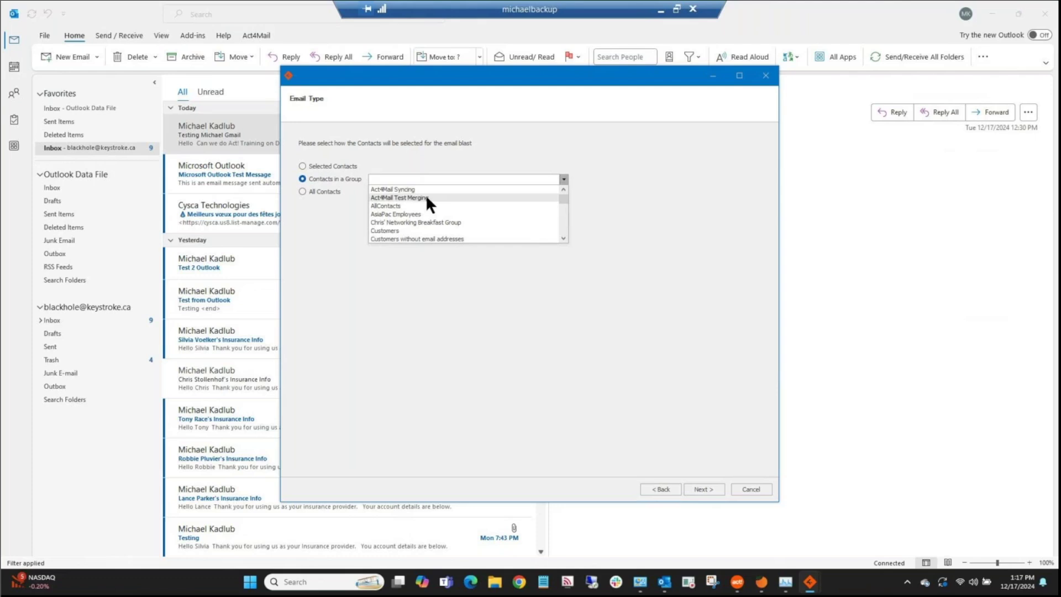
pyautogui.click(427, 198)
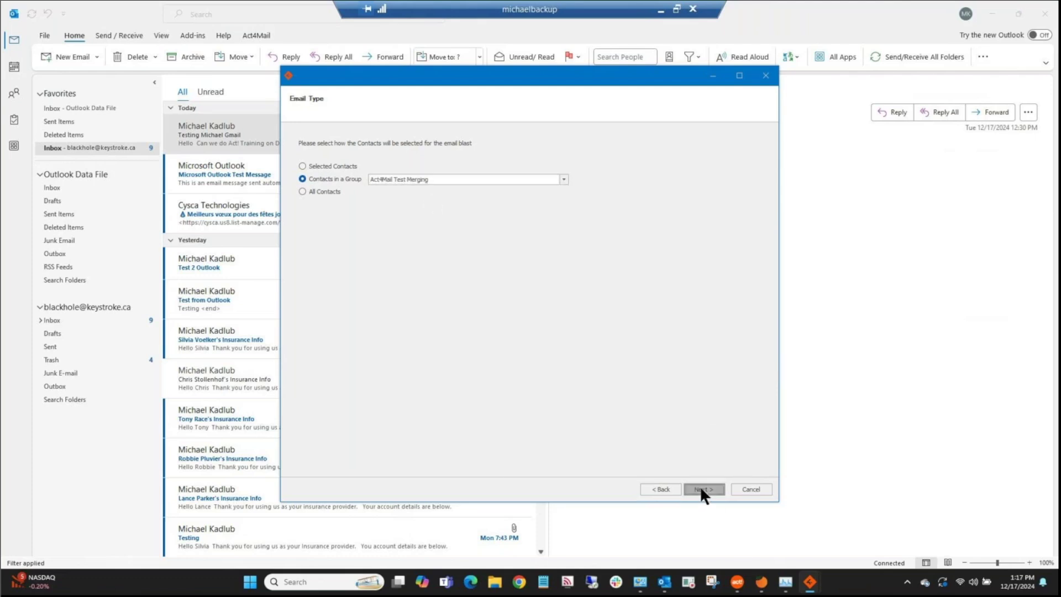
pyautogui.click(700, 488)
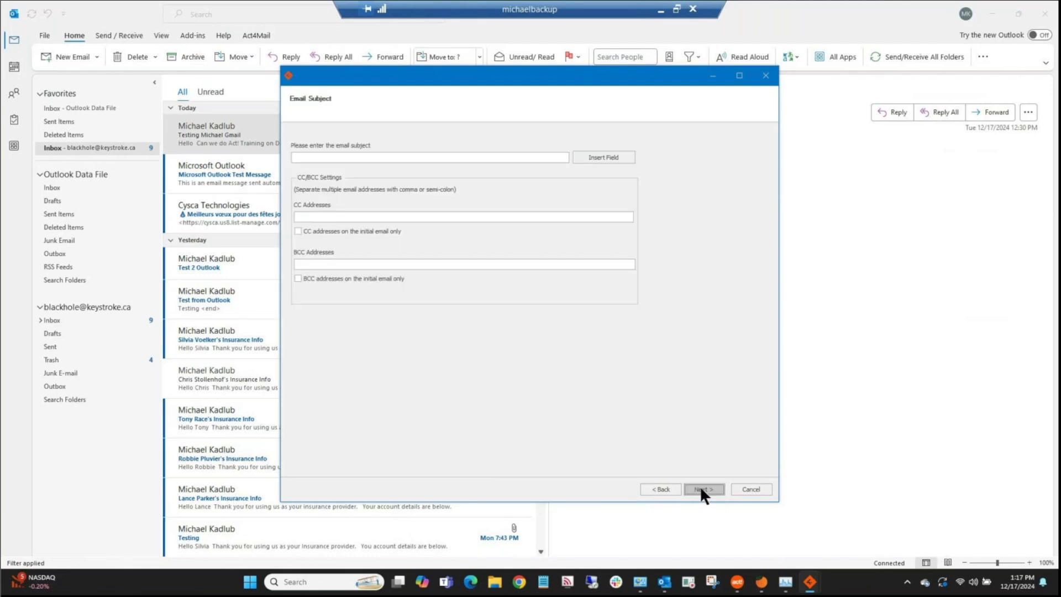
pyautogui.click(667, 489)
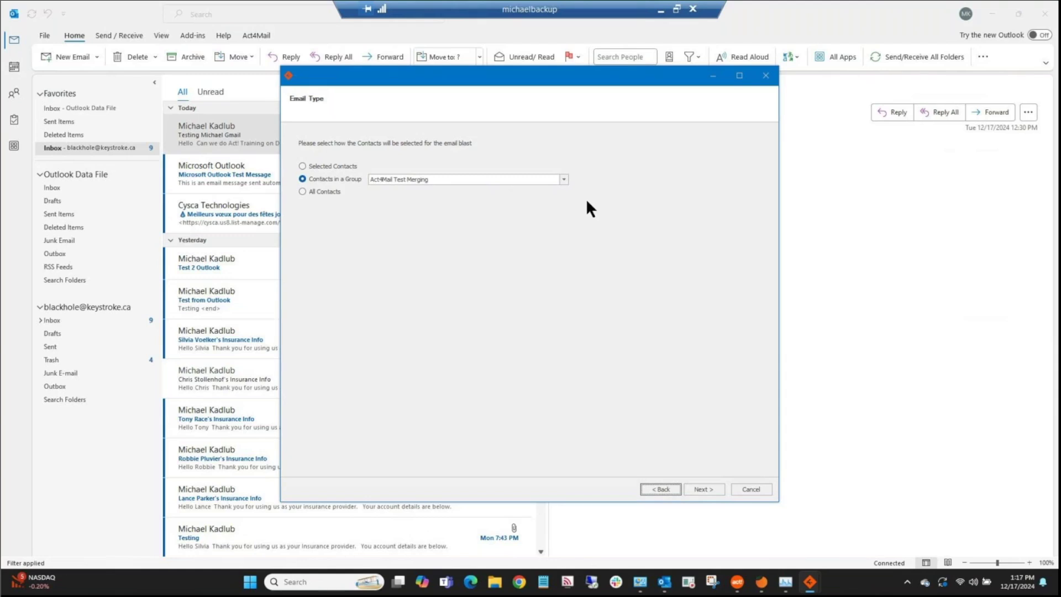
pyautogui.click(698, 491)
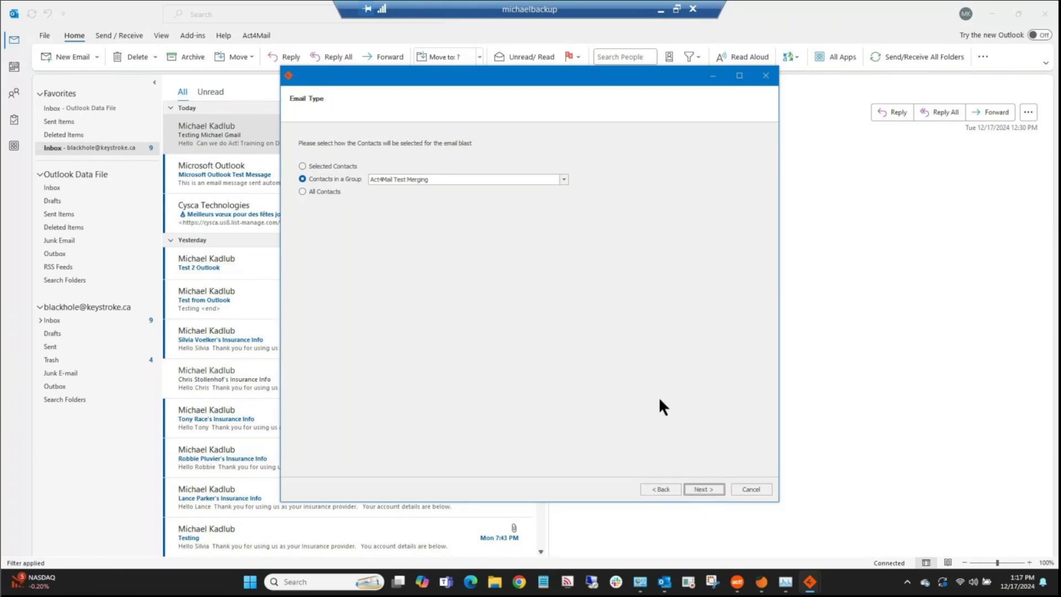
pyautogui.click(695, 489)
# Step: Set the email subject to the Contact merge field followed by "'s Insurance Info" and advance to the delivery settings
pyautogui.click(318, 159)
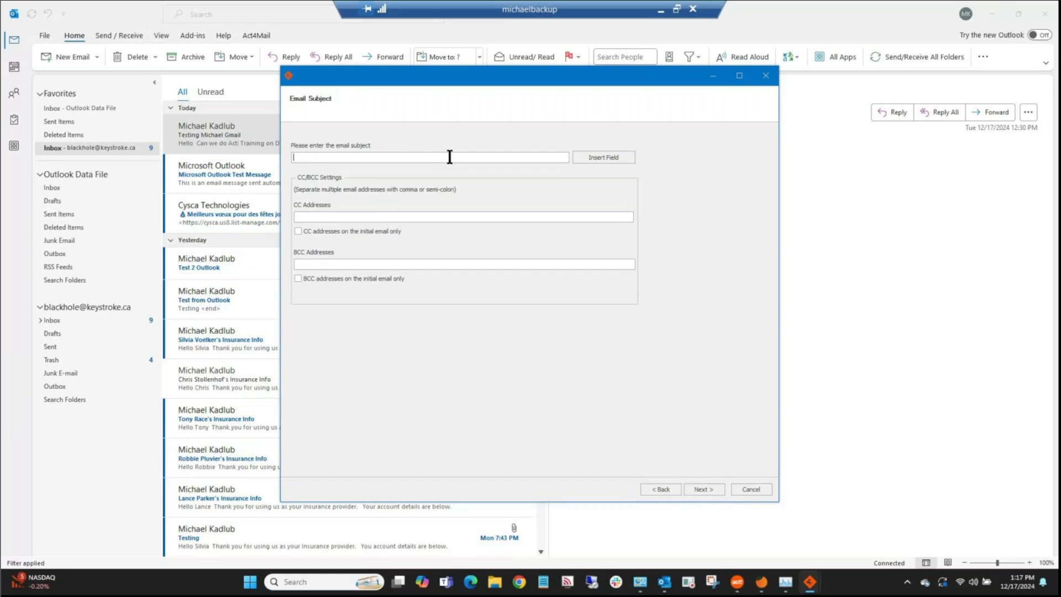
pyautogui.click(592, 157)
pyautogui.click(183, 233)
pyautogui.scroll(-2, 192, 251)
pyautogui.click(138, 241)
pyautogui.click(196, 305)
pyautogui.click(381, 159)
pyautogui.write("'s Insura")
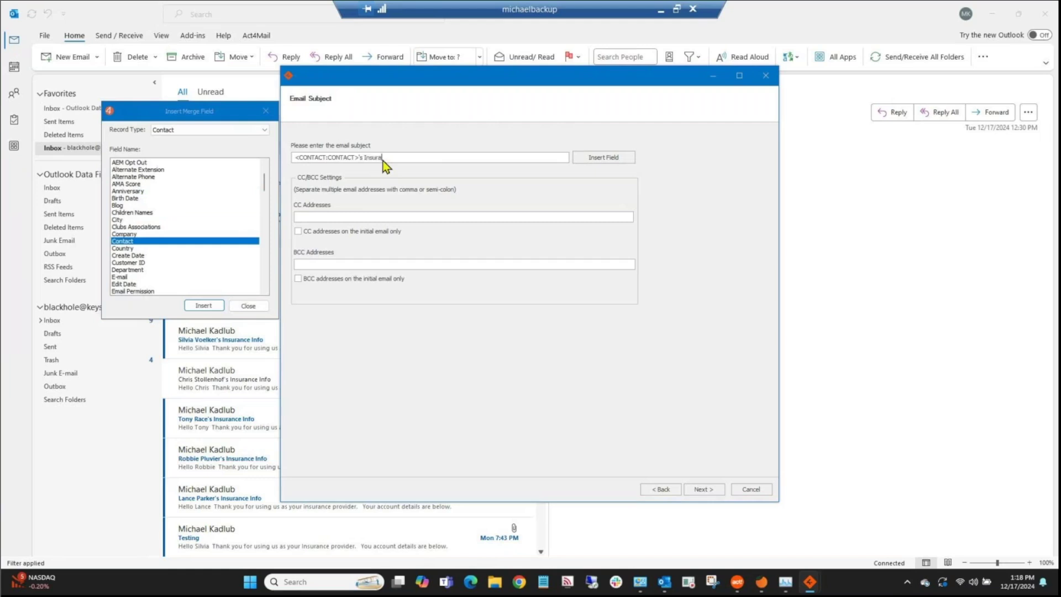
pyautogui.write('nce Info')
pyautogui.click(303, 231)
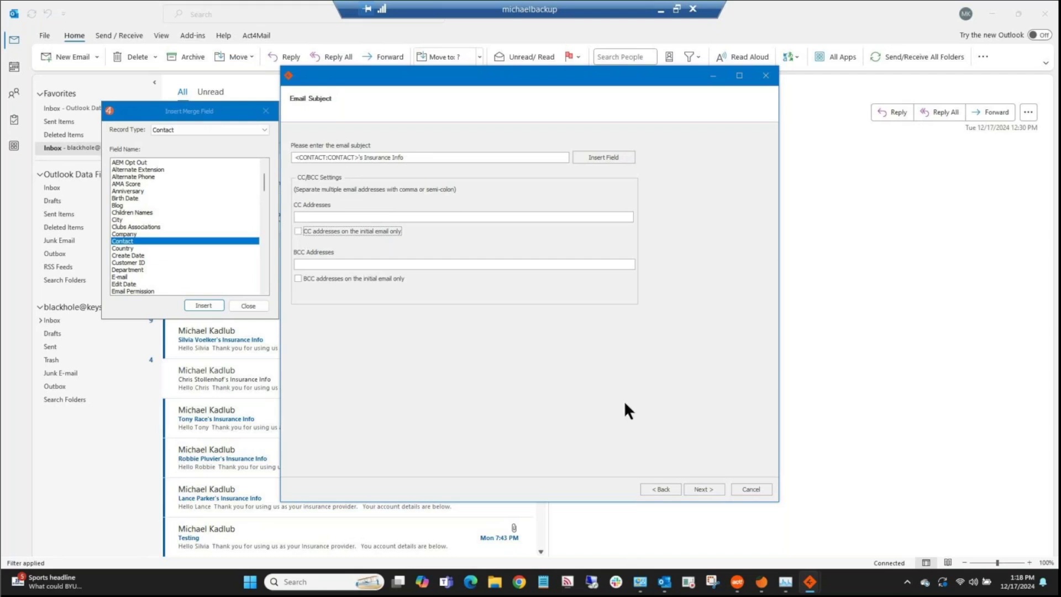
pyautogui.click(704, 485)
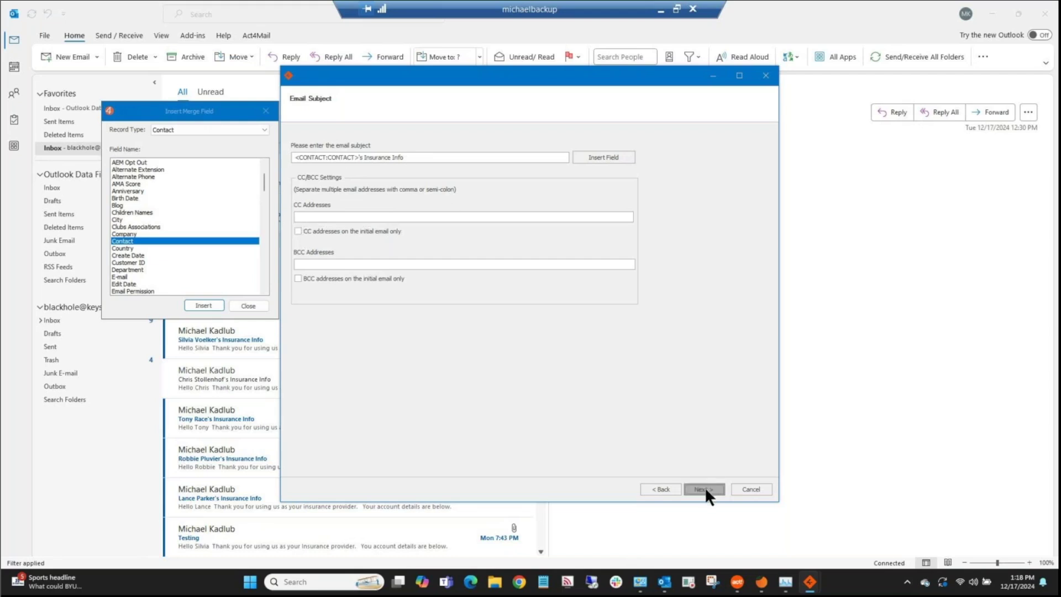
# Step: Switch the Change Reply-To Address option and the splitting into smaller batches on and back off
pyautogui.click(306, 147)
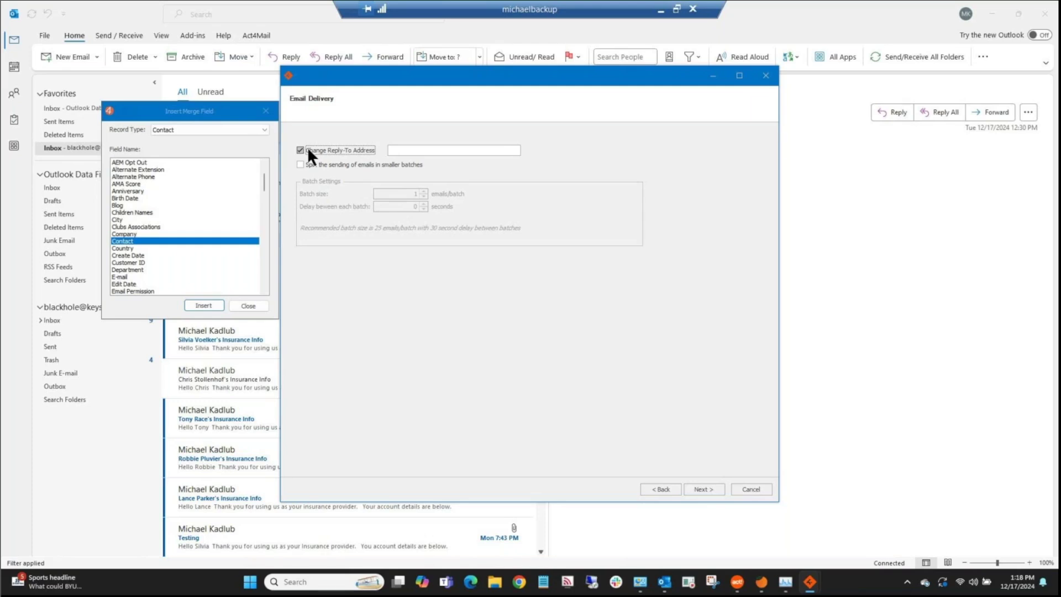
pyautogui.click(308, 149)
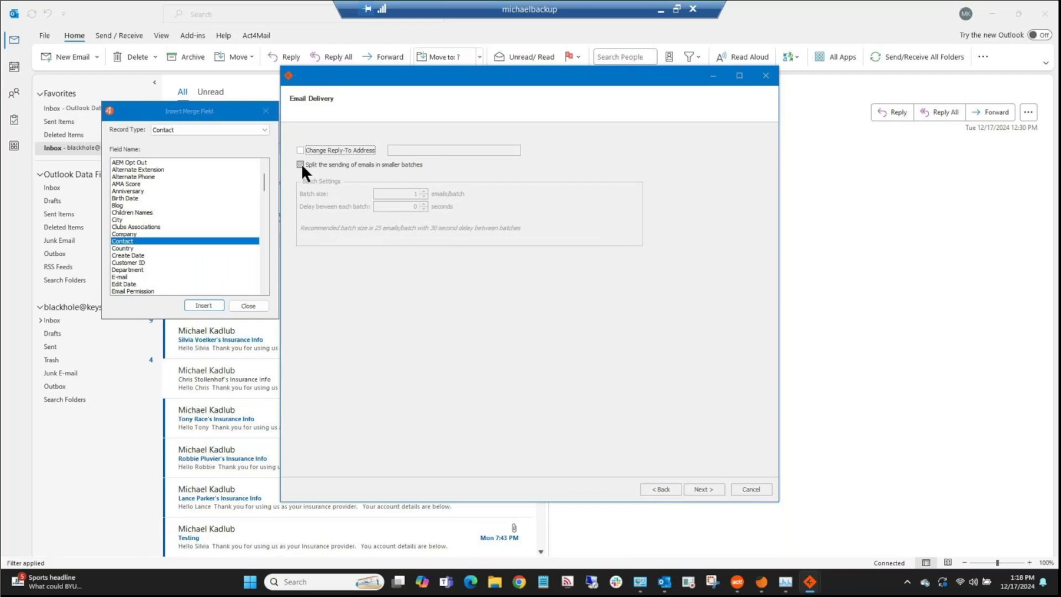
pyautogui.click(300, 164)
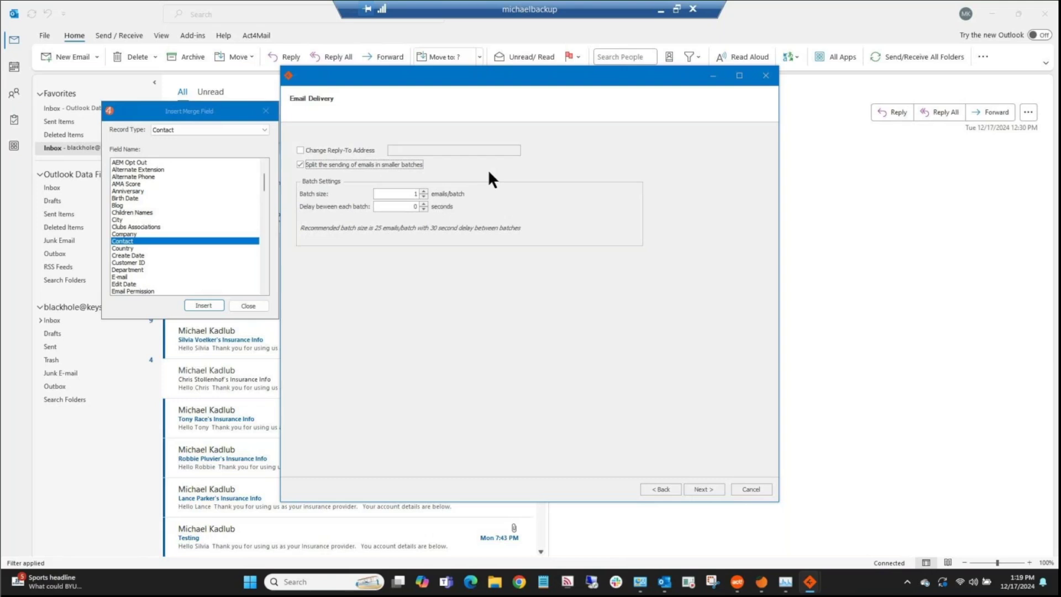
pyautogui.click(381, 166)
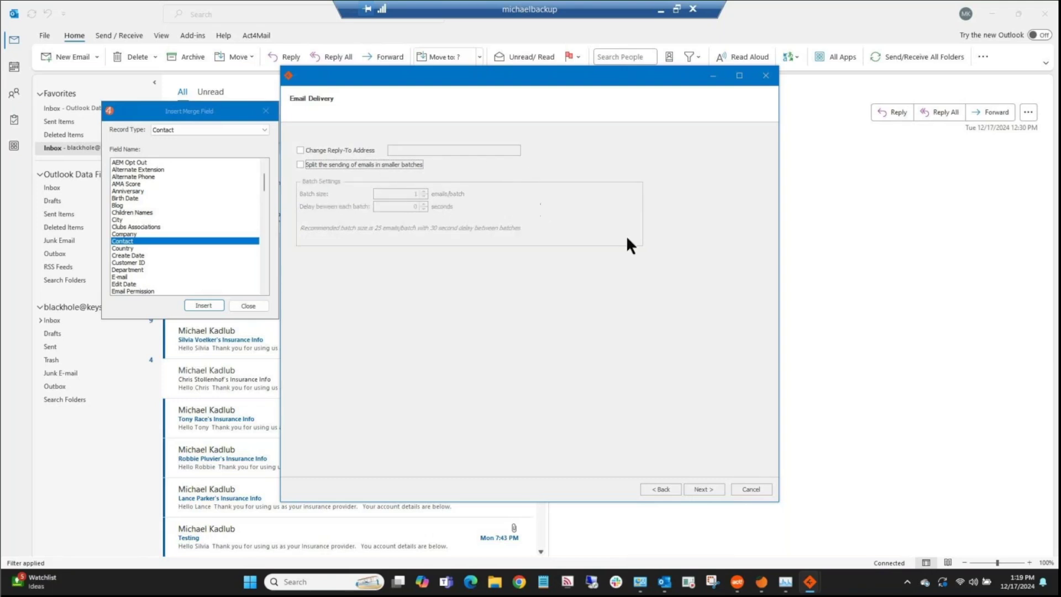
# Step: Skip the attachments, enable Record History and set the history type to Subject and details
pyautogui.click(700, 488)
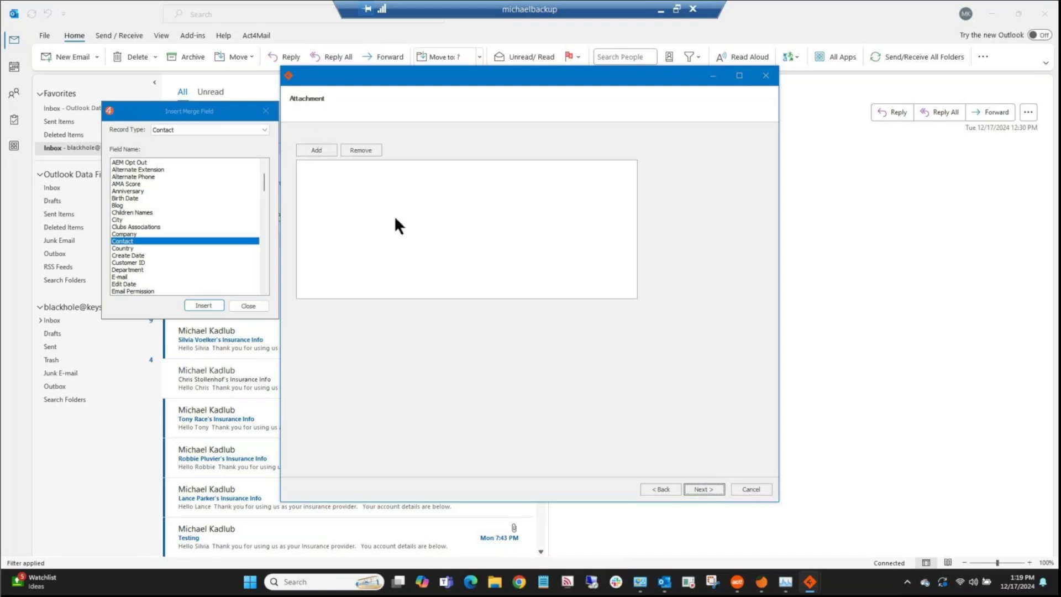
pyautogui.click(704, 489)
pyautogui.click(360, 142)
pyautogui.click(417, 156)
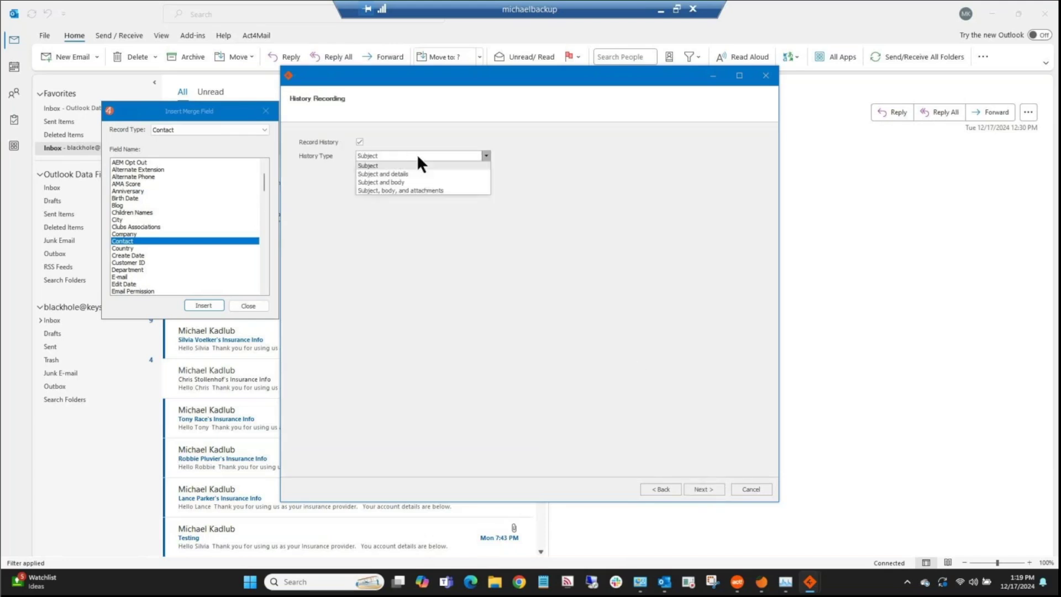
pyautogui.click(408, 173)
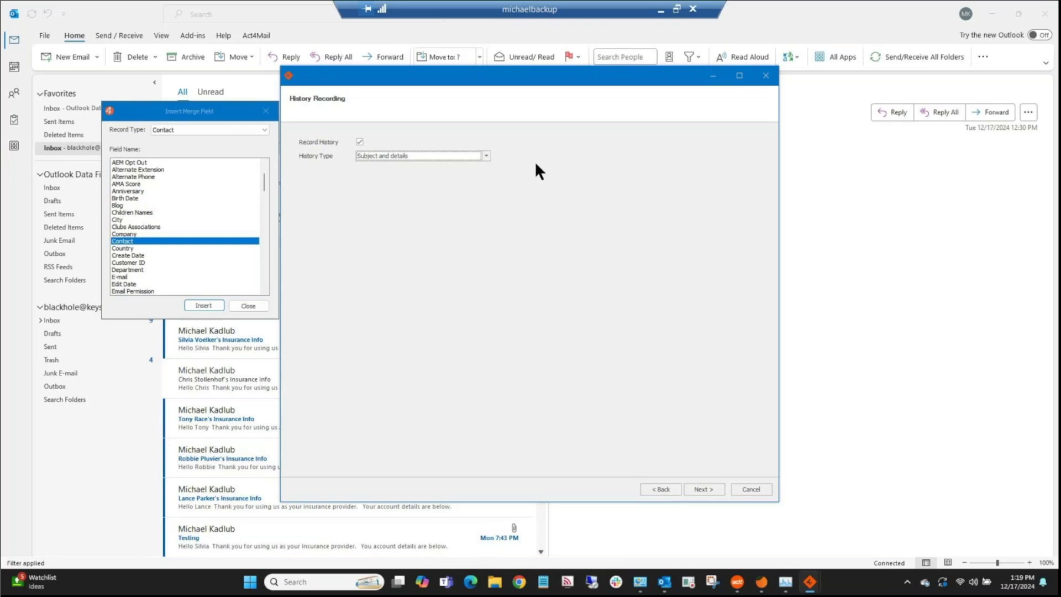
# Step: Confirm and send the email blast to the group, and finish the wizard
pyautogui.click(701, 488)
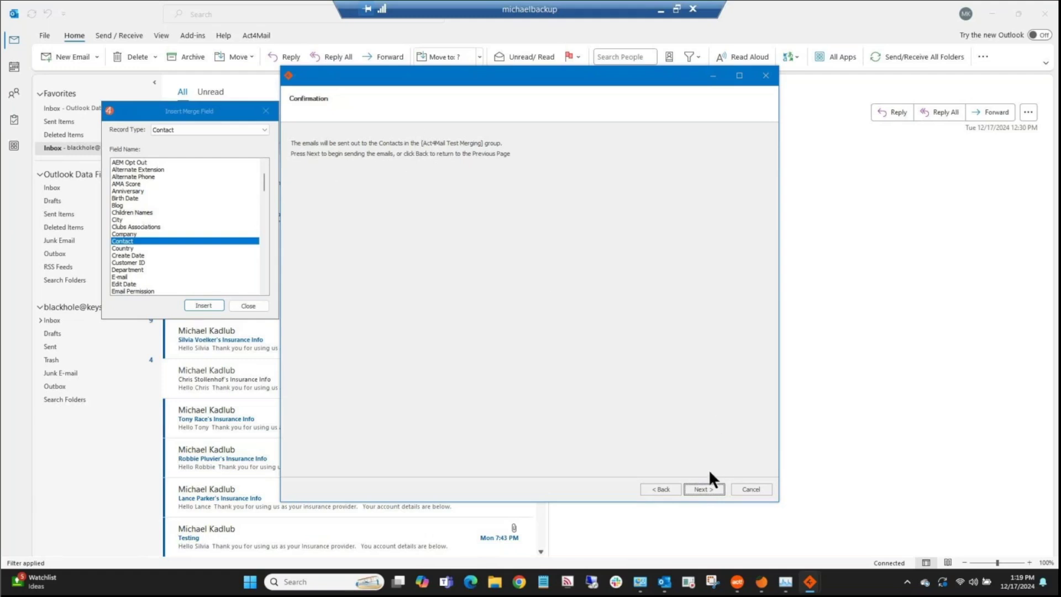
pyautogui.click(707, 488)
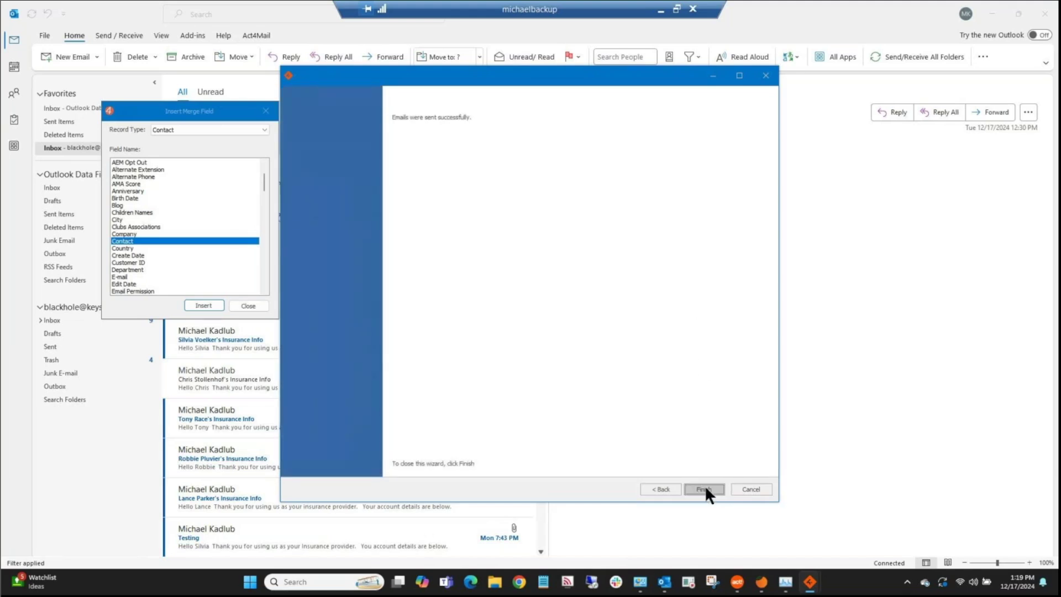
pyautogui.click(705, 489)
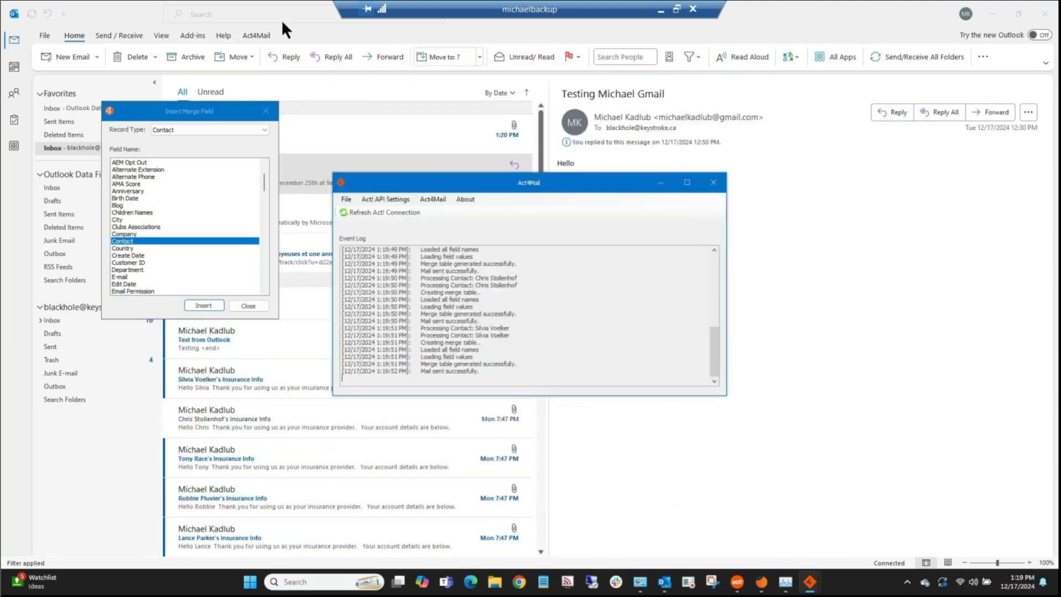
# Step: Close the Insert Merge Field window and open the newest Insurance Info email, highlighting the time in its renewal date
pyautogui.click(316, 24)
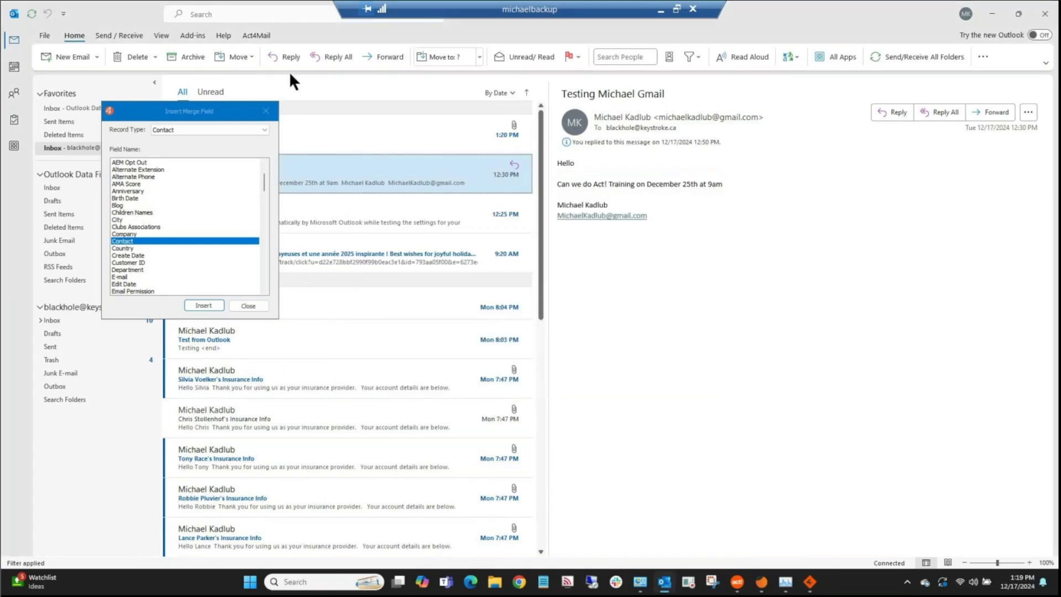
pyautogui.click(266, 111)
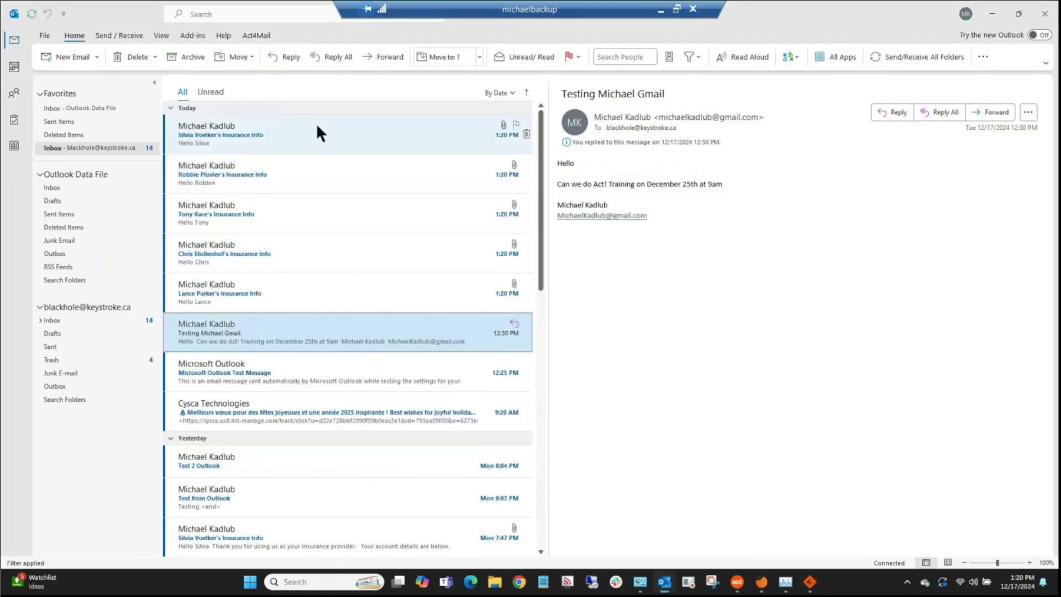
pyautogui.click(306, 134)
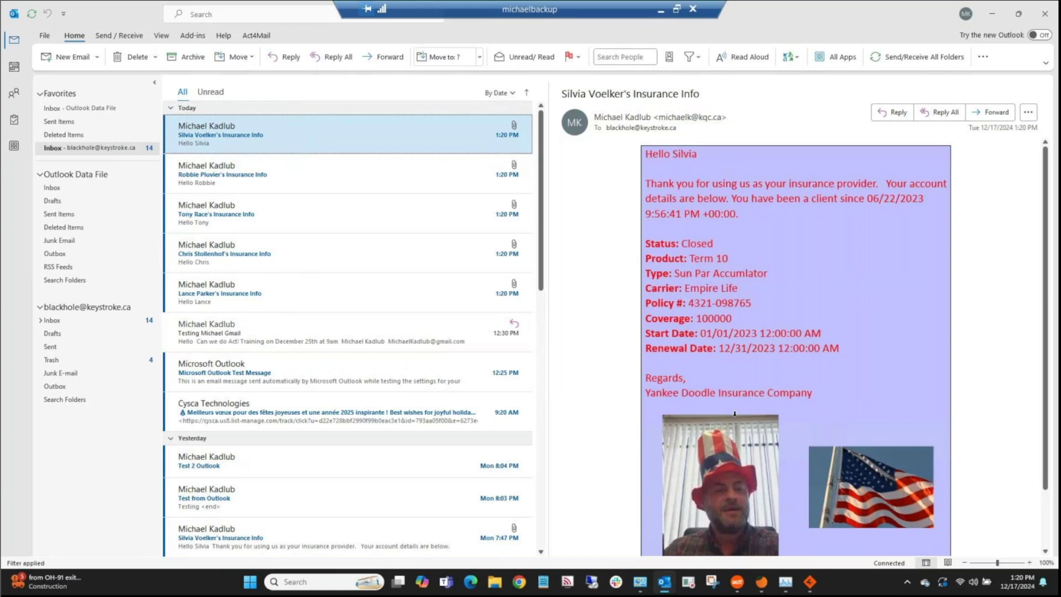
pyautogui.moveTo(841, 348); pyautogui.dragTo(778, 348)
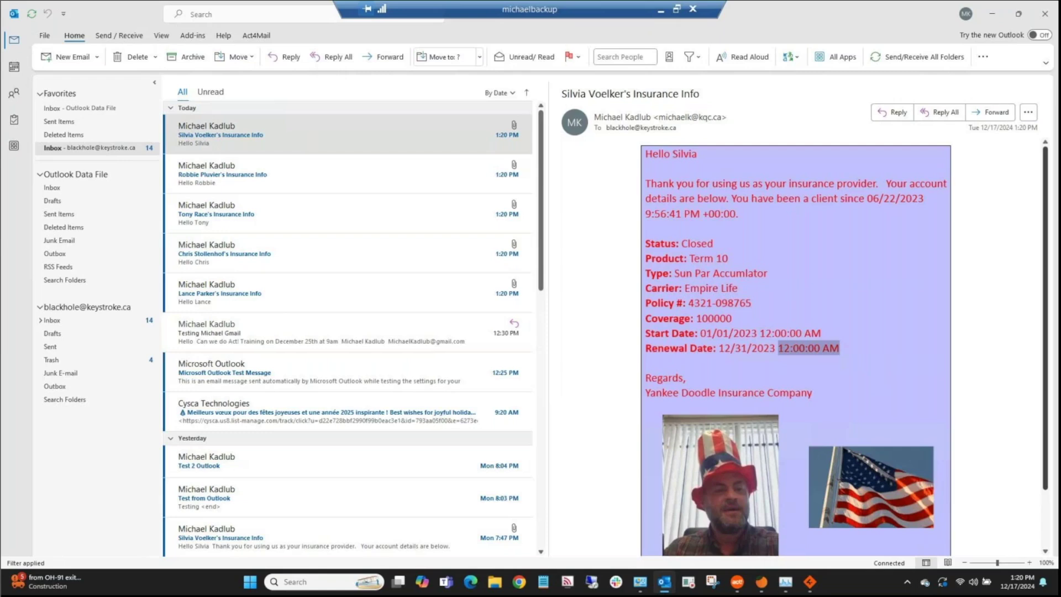
# Step: Switch to Act! in the browser, check the contact's newest history entry for the sent Insurance Info email, and minimize the window
pyautogui.moveTo(989, 362); pyautogui.dragTo(644, 162)
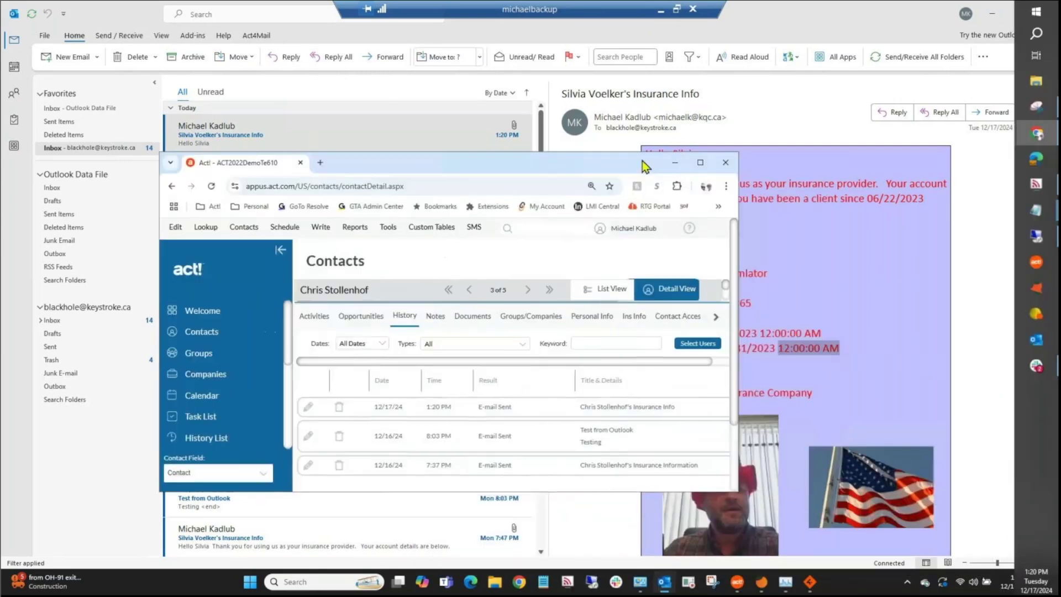
pyautogui.click(706, 164)
pyautogui.click(500, 379)
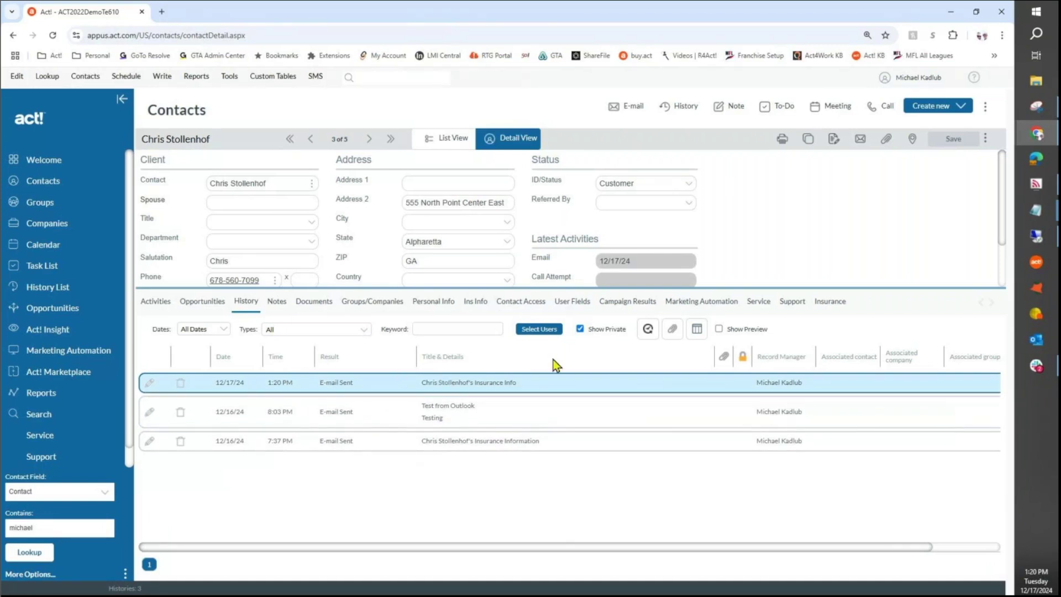
pyautogui.click(951, 11)
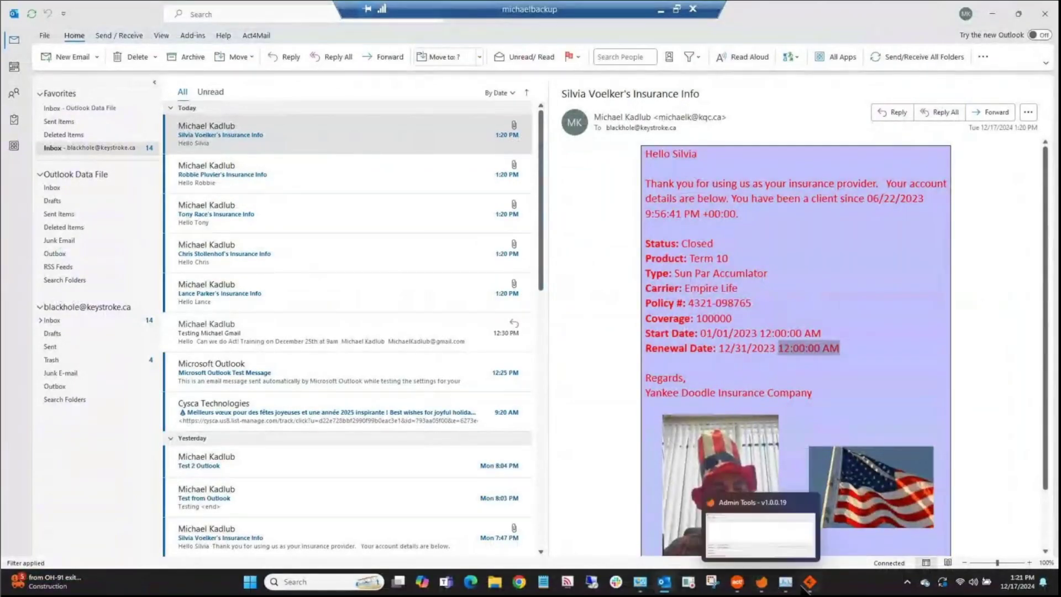
# Step: Start a Merge to Word in Act4Mail using Insurance Info Template.a4tpl for the contacts in the Act4Mail Test Merging group
pyautogui.click(761, 581)
pyautogui.click(431, 199)
pyautogui.moveTo(492, 212)
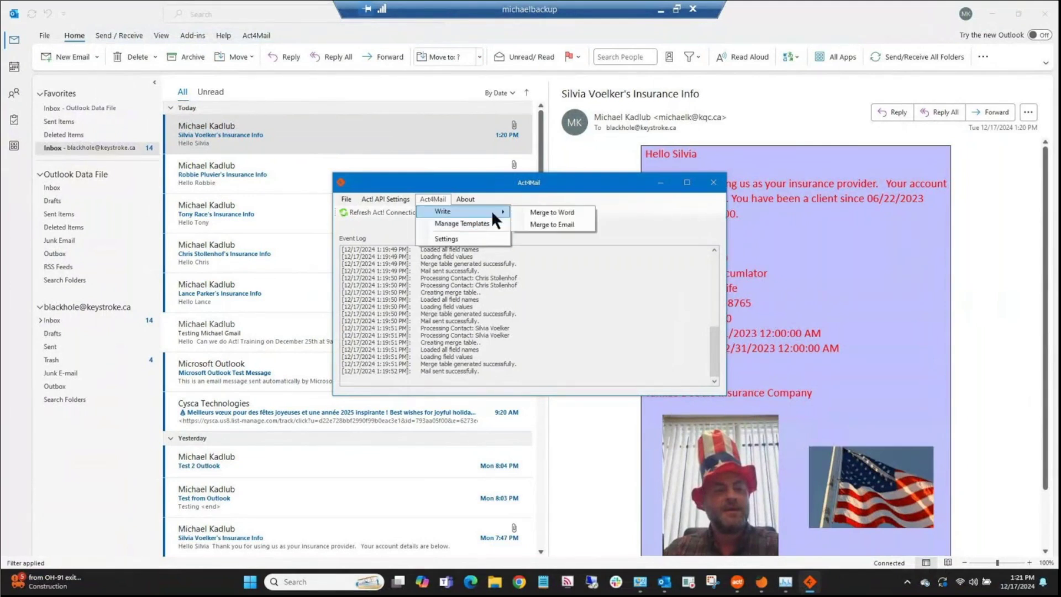
pyautogui.click(571, 221)
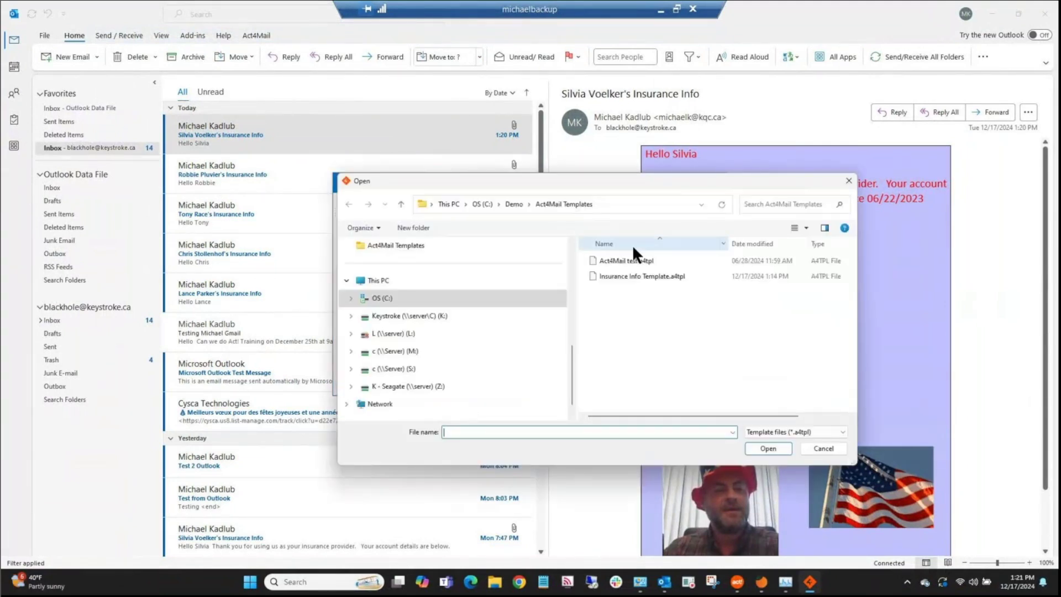
pyautogui.click(658, 281)
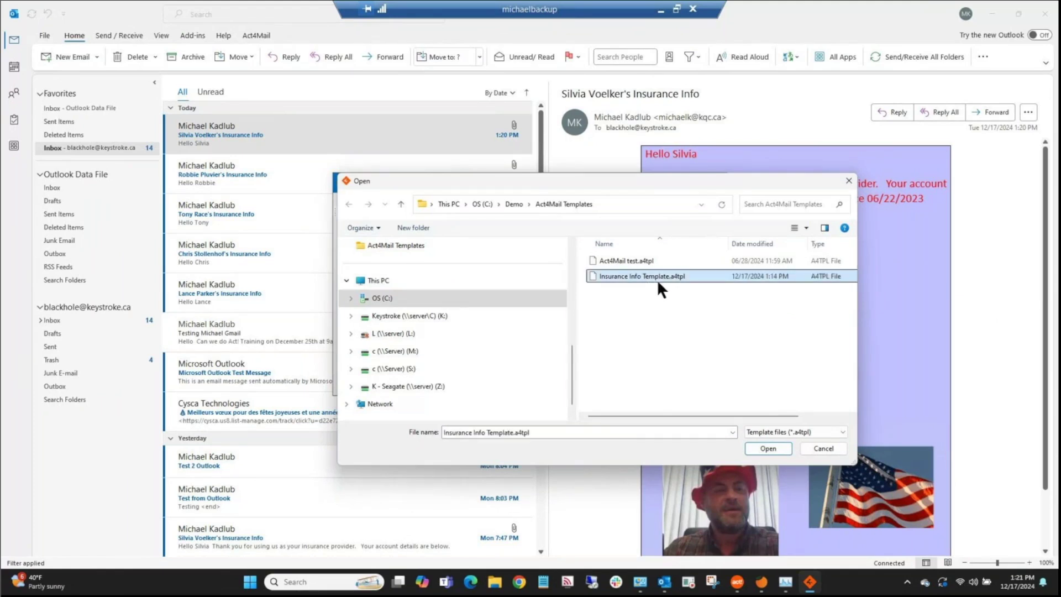
pyautogui.click(751, 448)
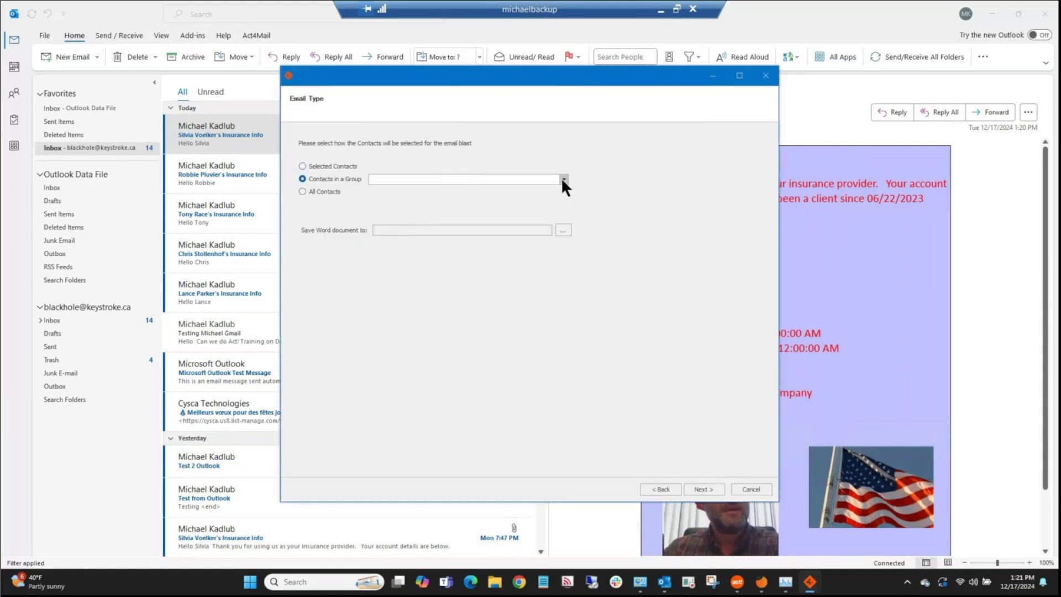
pyautogui.click(562, 179)
pyautogui.click(460, 188)
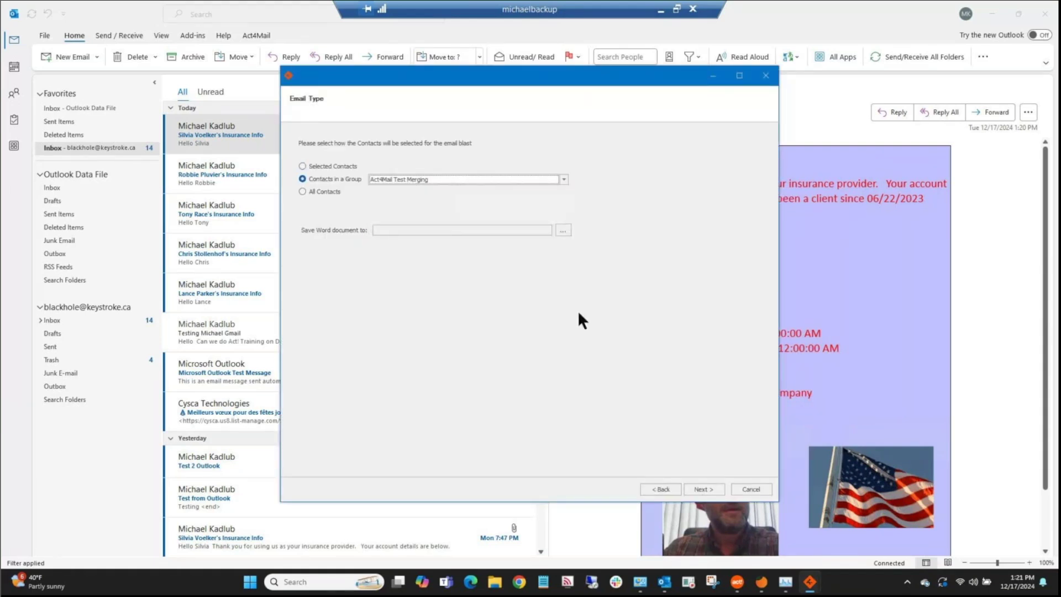
# Step: Set the merged Word document to save as Test merge in the C:\Demo folder
pyautogui.click(563, 230)
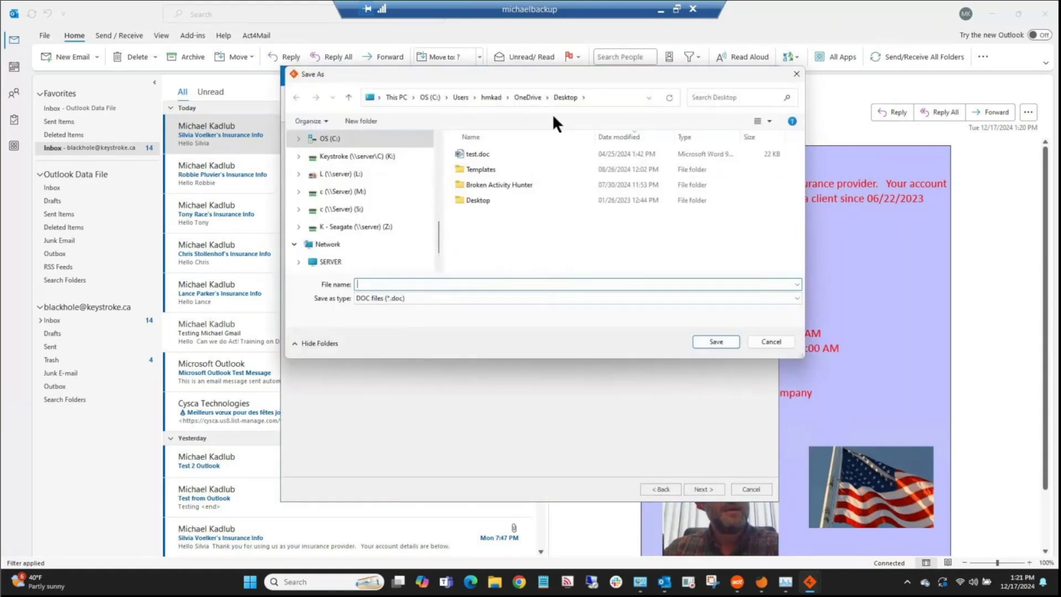
pyautogui.moveTo(436, 235); pyautogui.dragTo(445, 185)
pyautogui.click(353, 192)
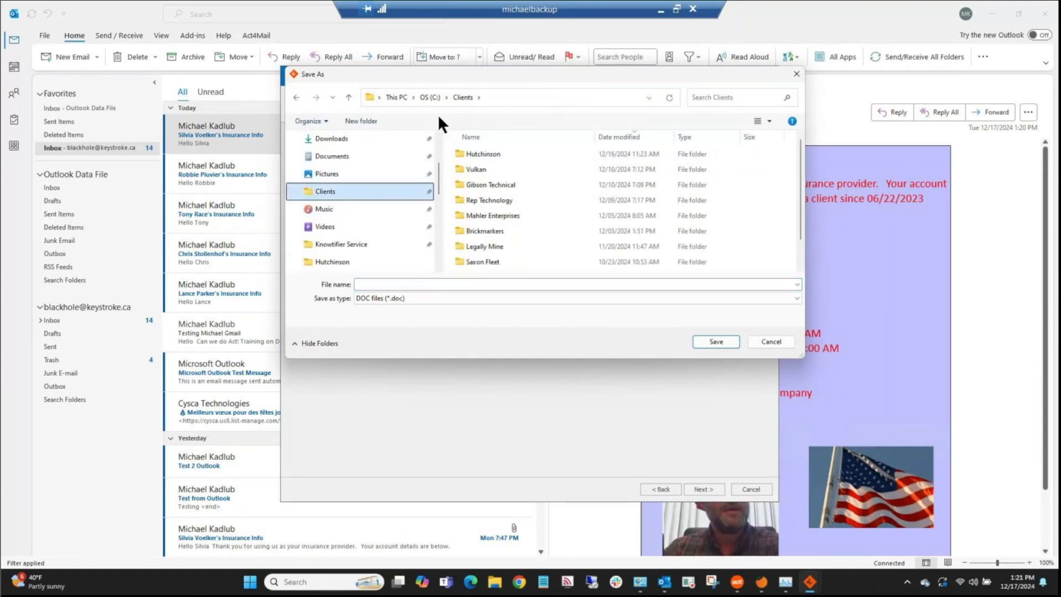
pyautogui.click(426, 98)
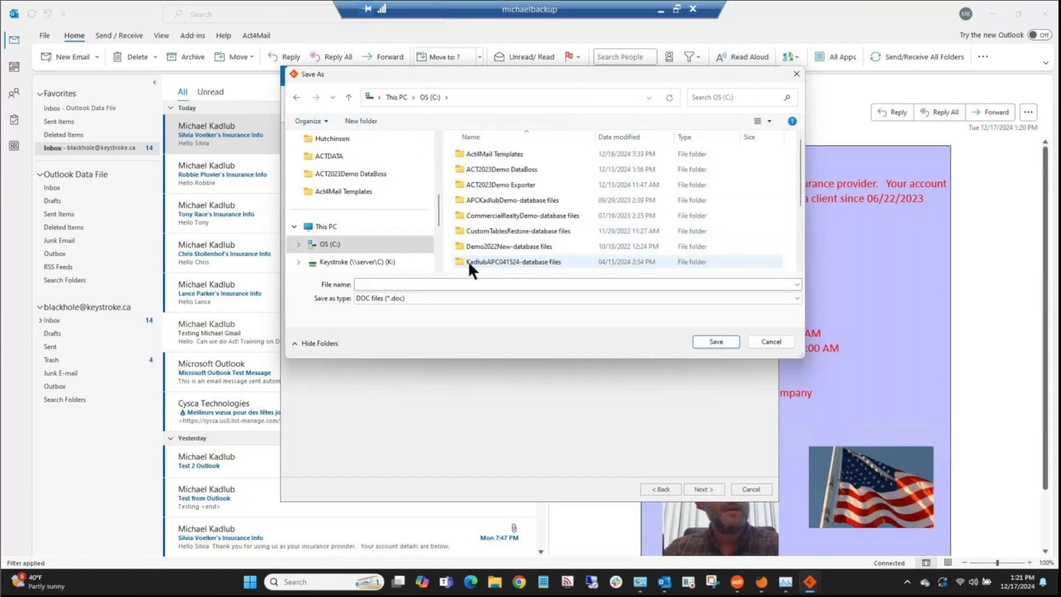
pyautogui.click(432, 283)
pyautogui.write('Test merge')
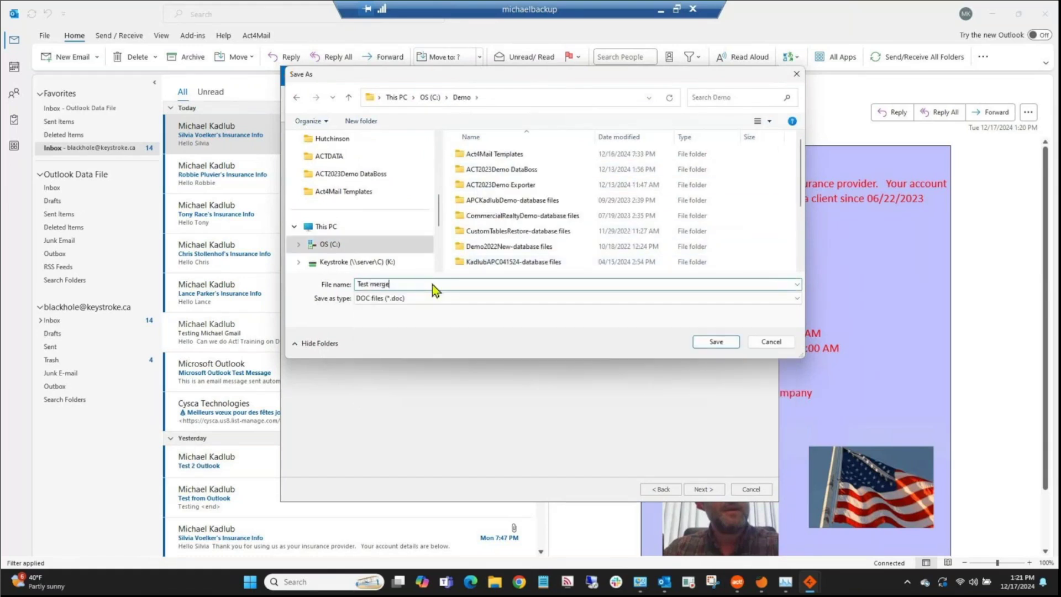
pyautogui.press('Return')
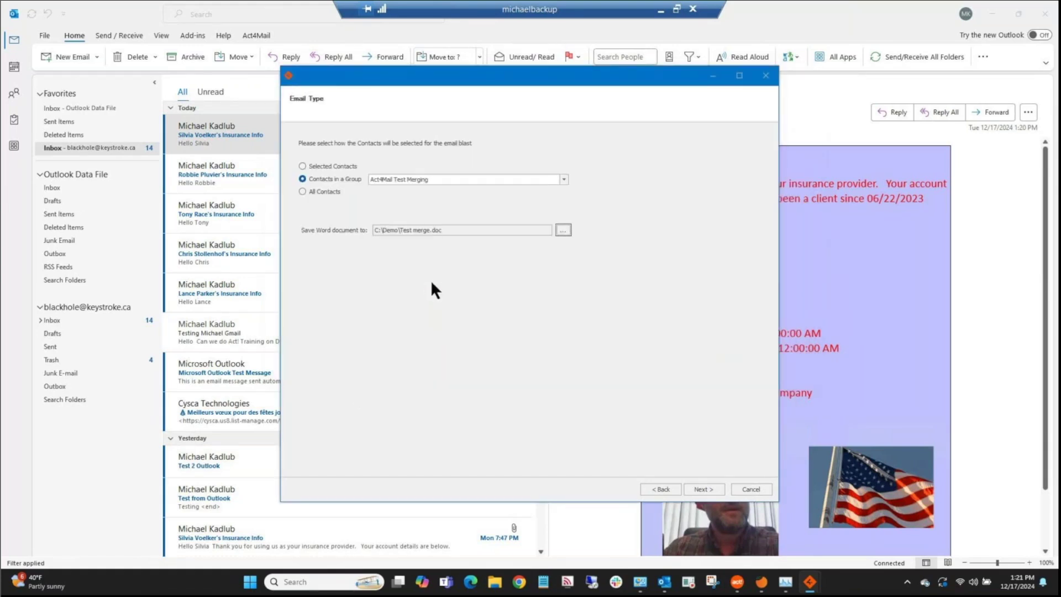
# Step: Enable history recording with the Subject history type, run the merge to Word, and dismiss Word's message
pyautogui.click(711, 489)
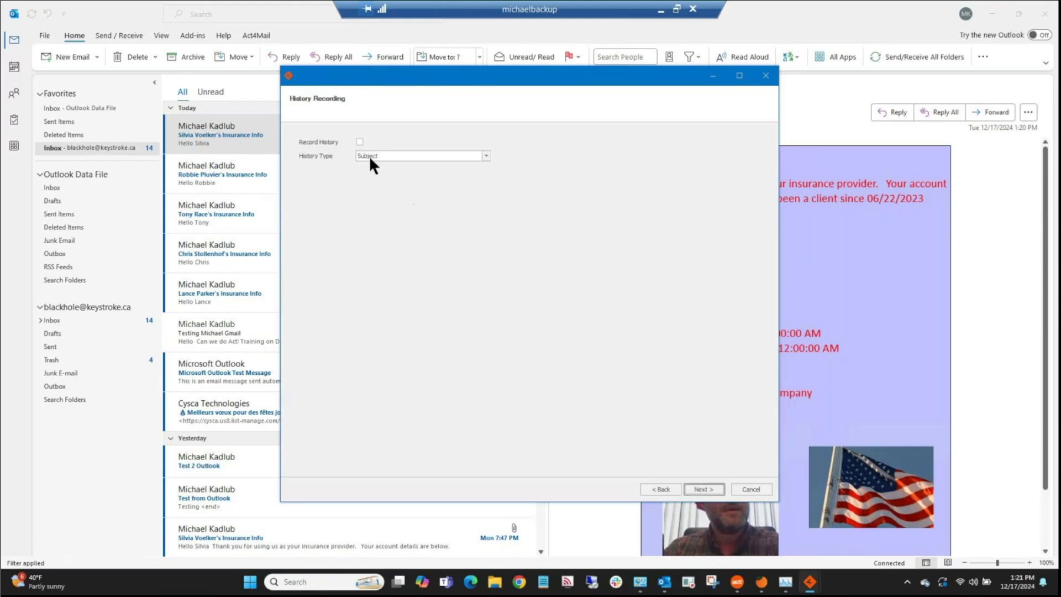
pyautogui.click(406, 156)
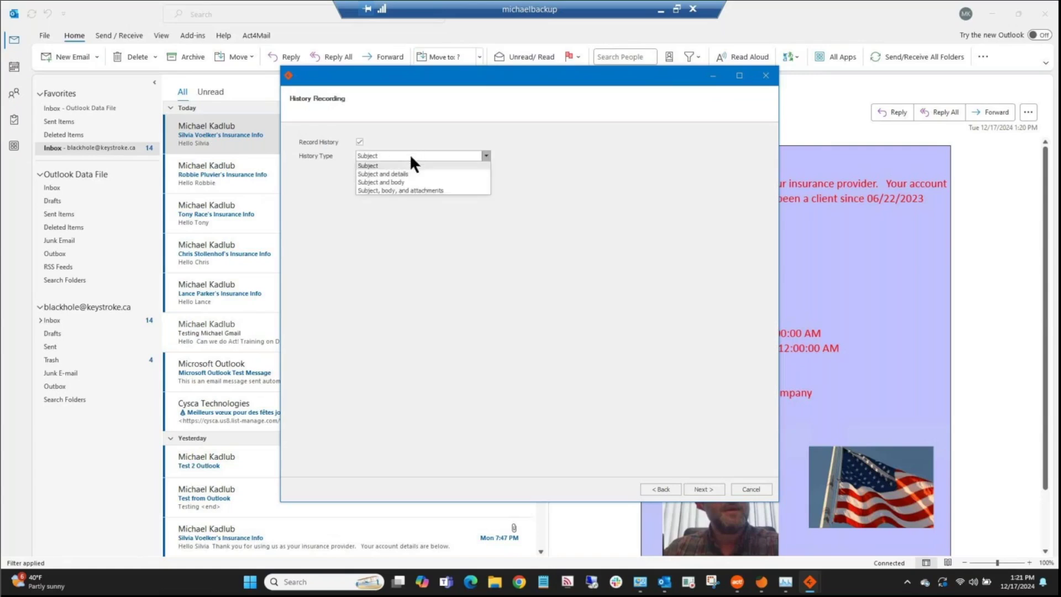
pyautogui.click(412, 153)
pyautogui.click(721, 488)
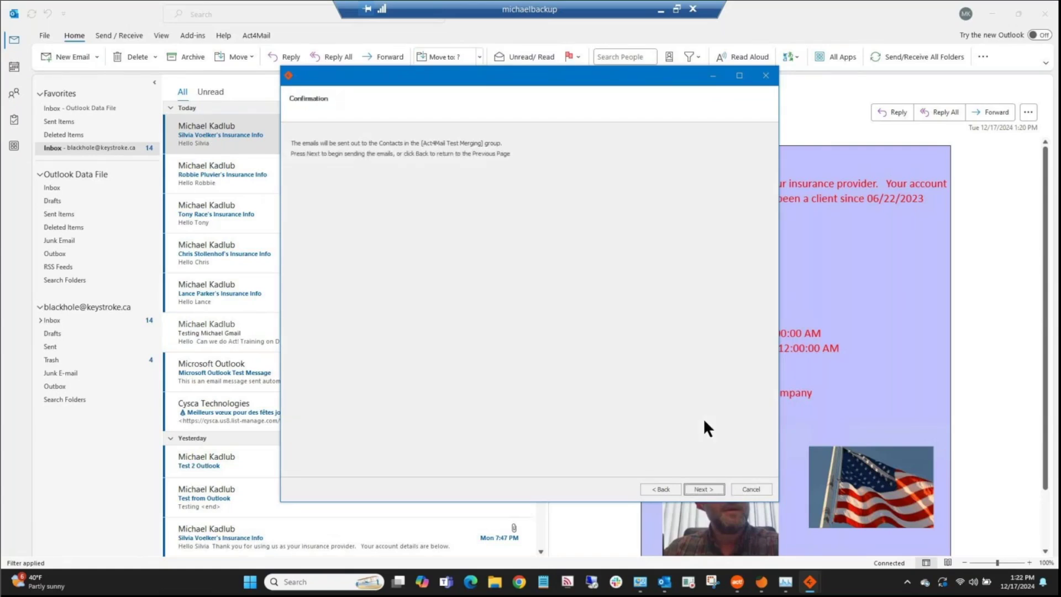
pyautogui.click(698, 487)
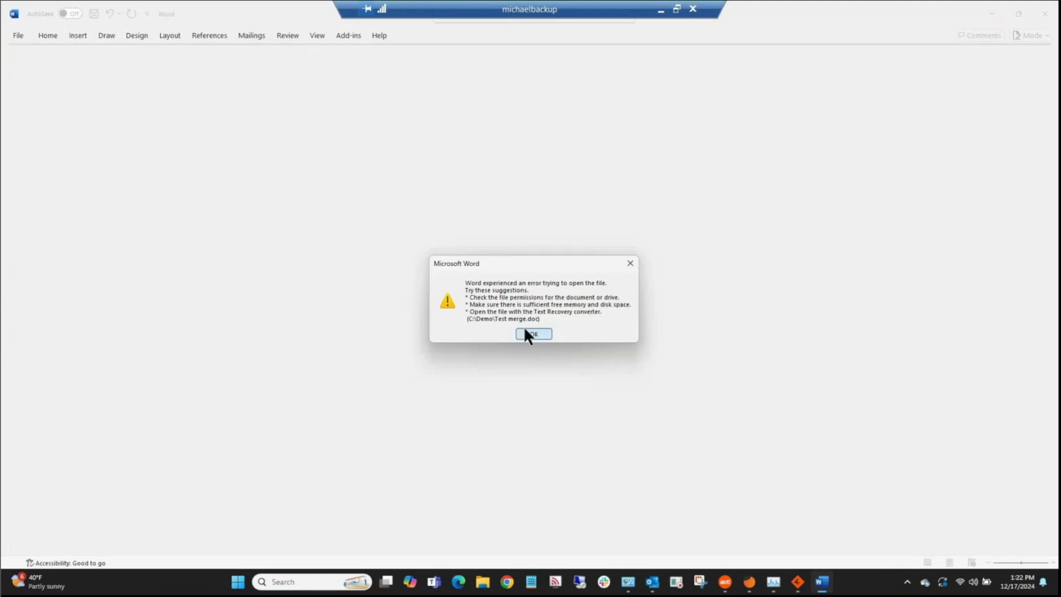
pyautogui.click(525, 332)
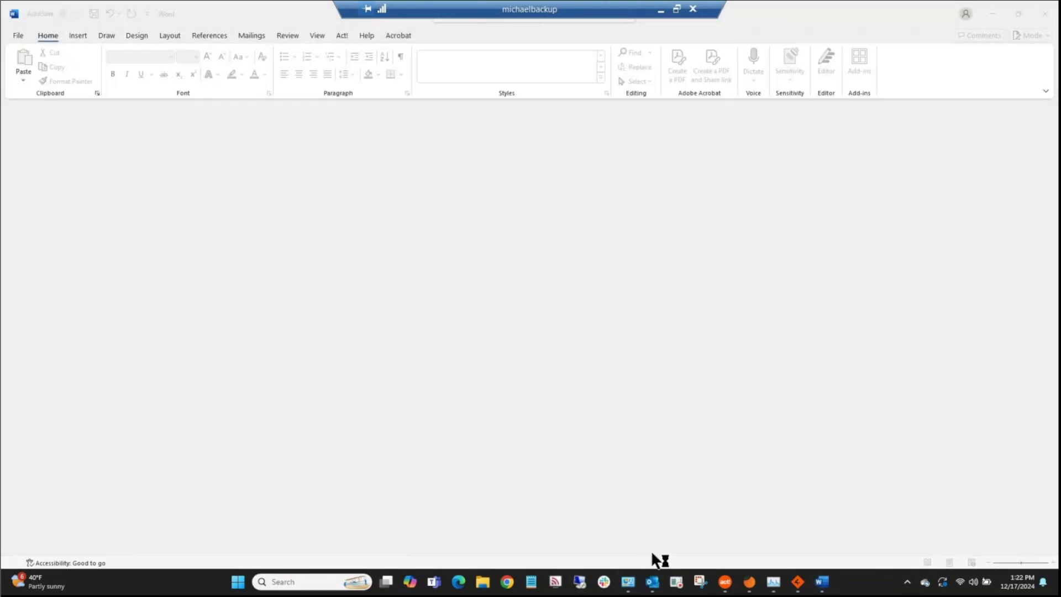
# Step: In File Explorer, open C:\Demo\Act4Mail Templates, look at the actions available for the Insurance Info template, and minimize the window
pyautogui.click(482, 582)
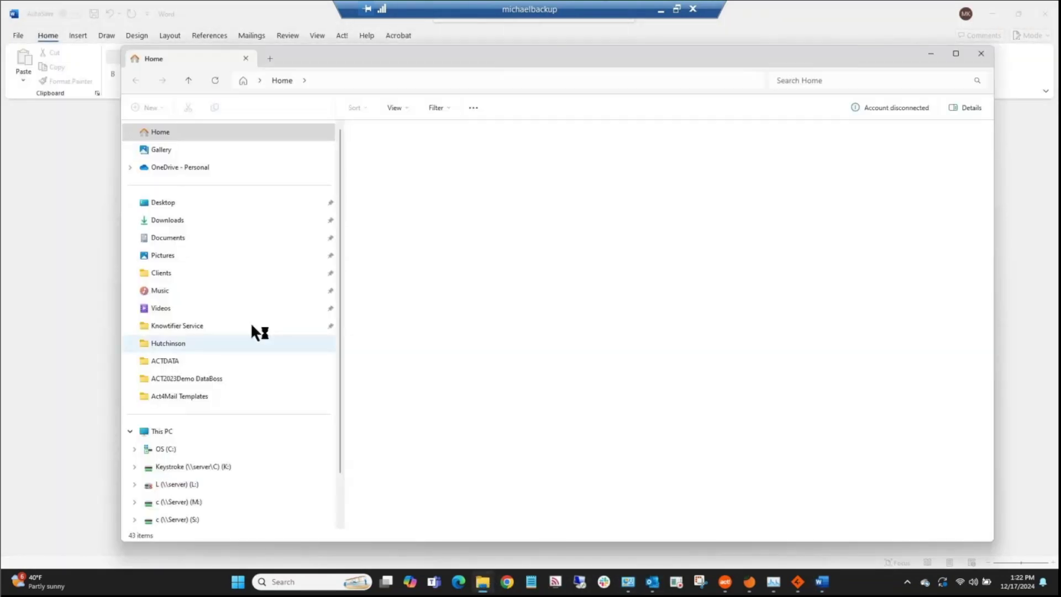
pyautogui.click(169, 449)
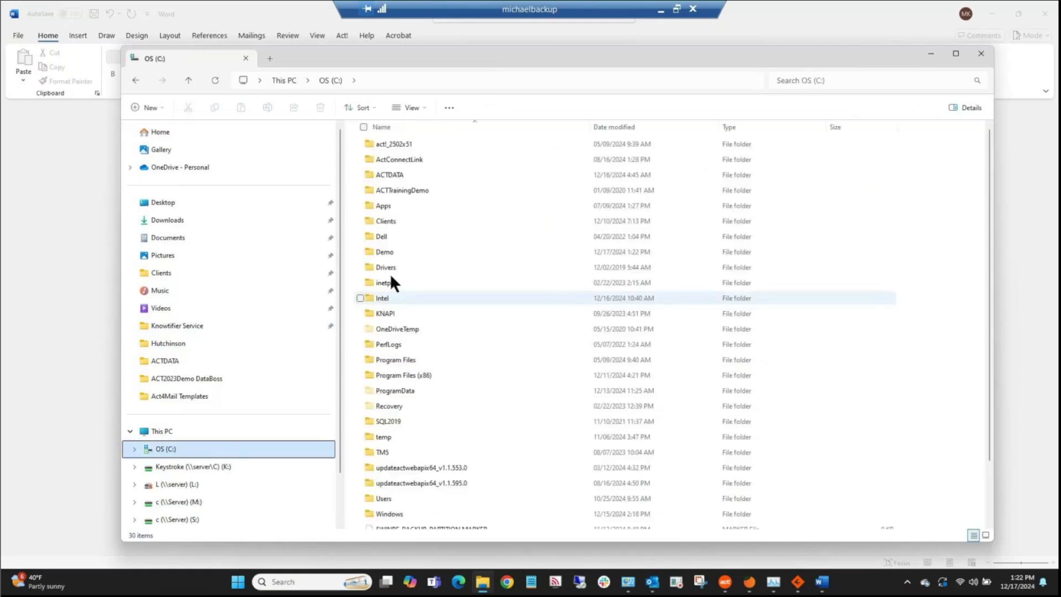
pyautogui.doubleClick(387, 249)
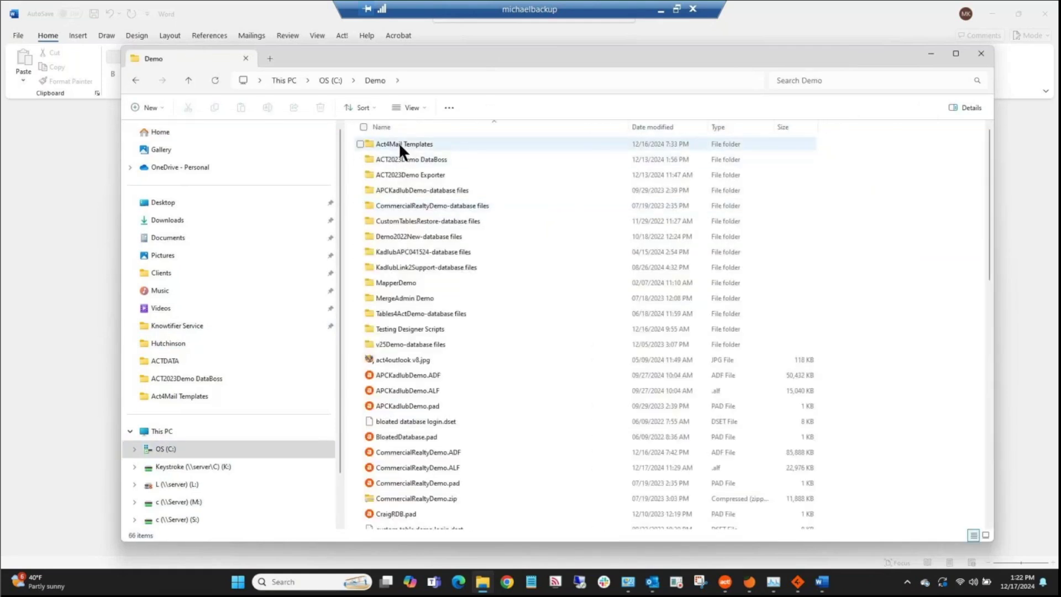
pyautogui.doubleClick(399, 142)
pyautogui.rightClick(415, 154)
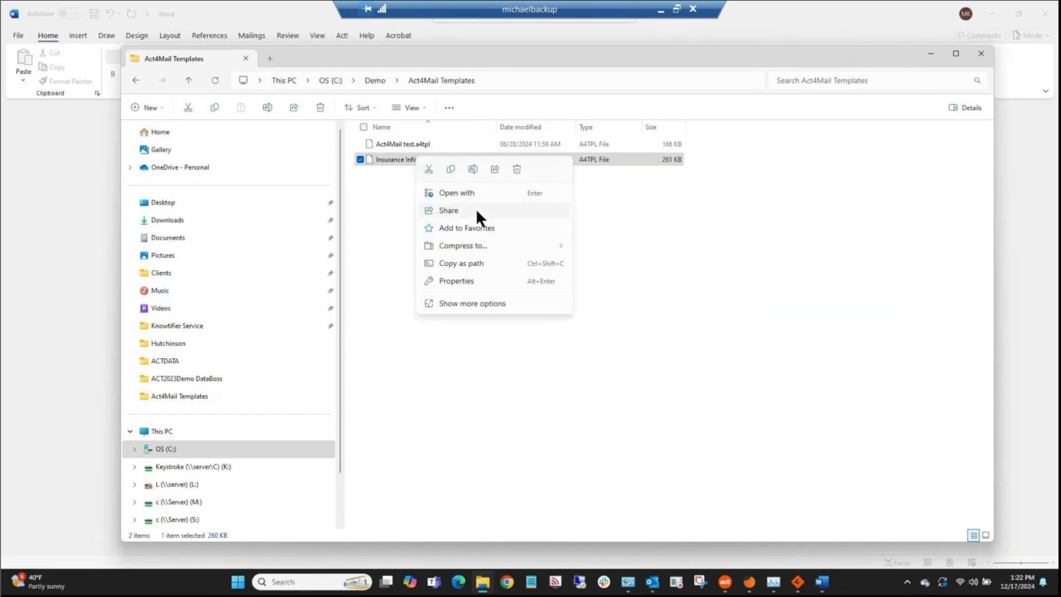
pyautogui.moveTo(560, 241)
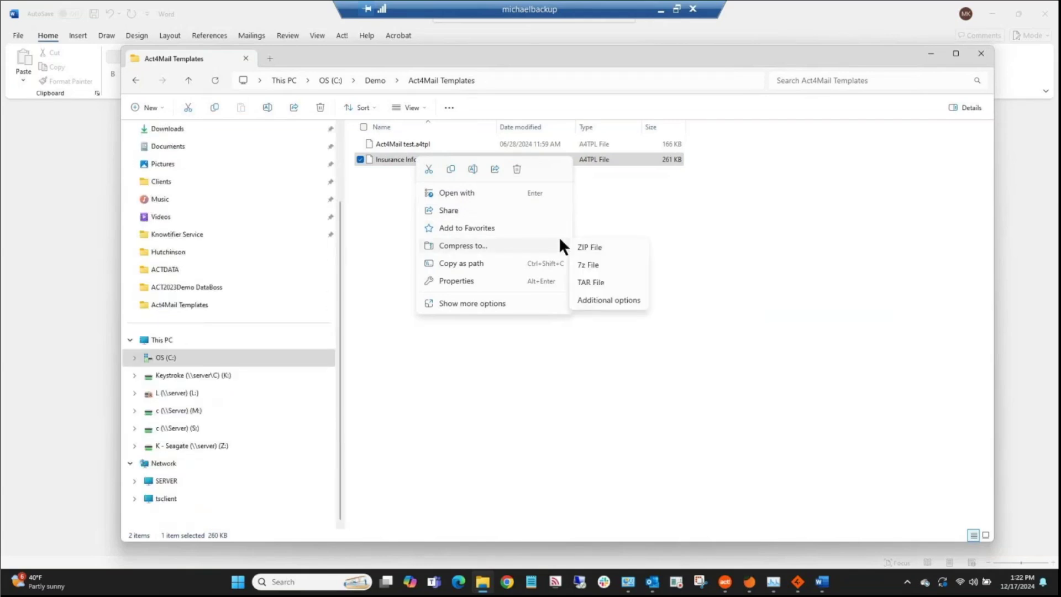
pyautogui.click(934, 58)
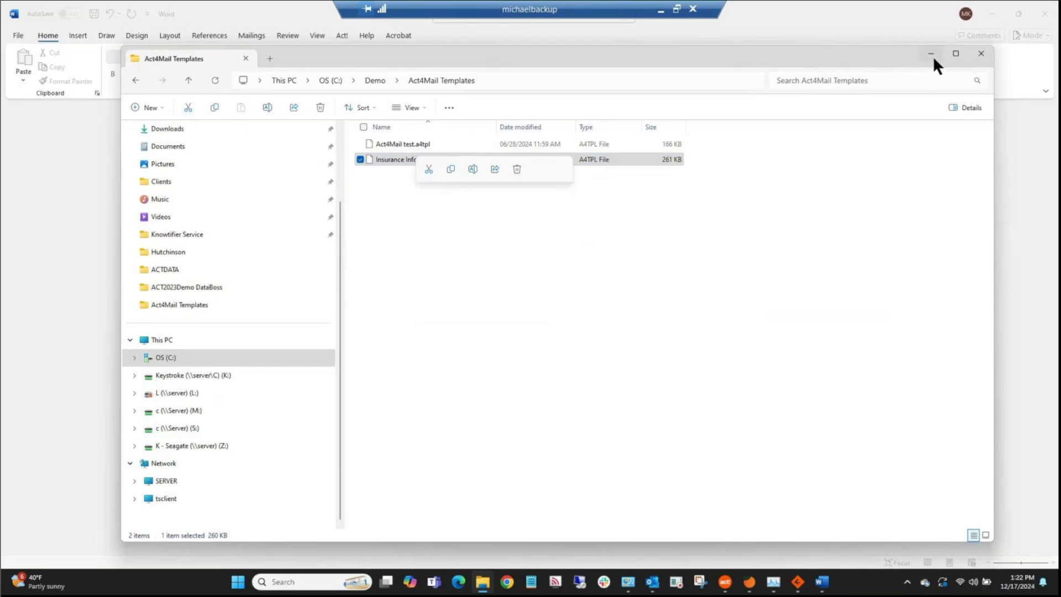
pyautogui.click(933, 58)
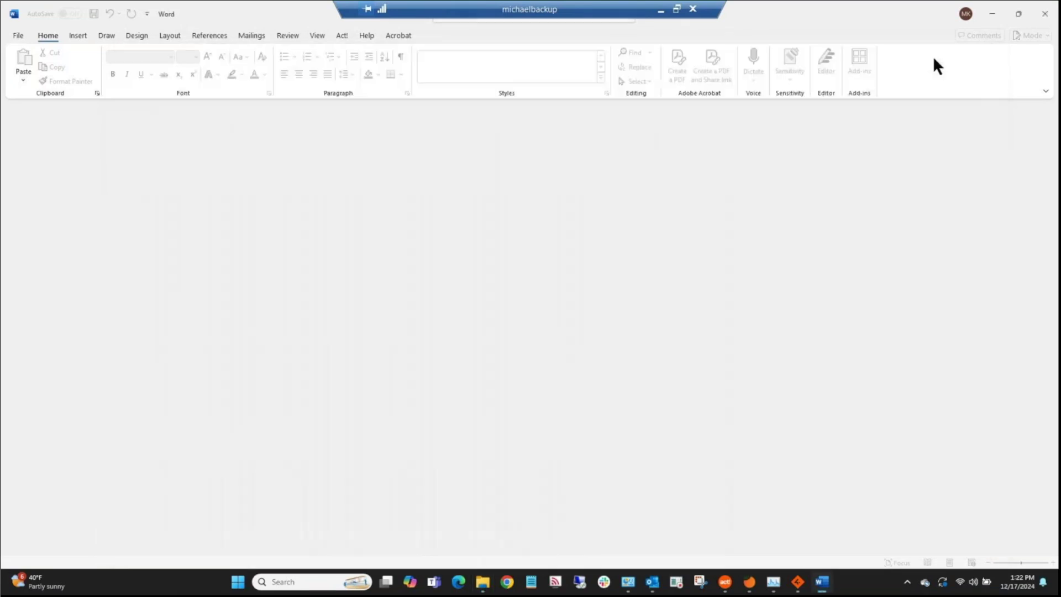
# Step: Finish the Act4Mail merge wizard and check which account is signed in to Word
pyautogui.click(820, 580)
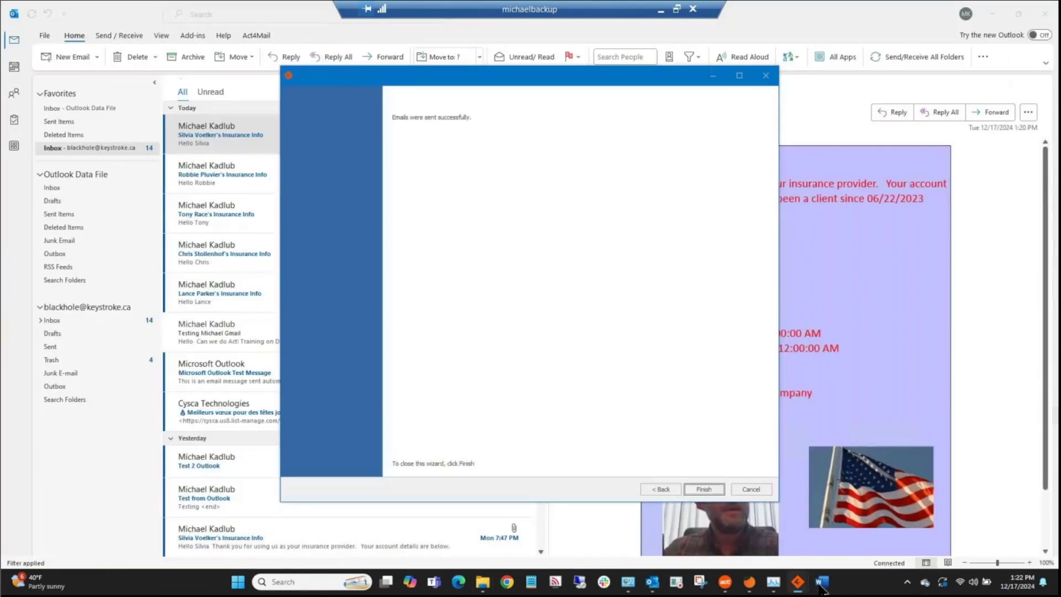
pyautogui.click(709, 486)
pyautogui.click(822, 581)
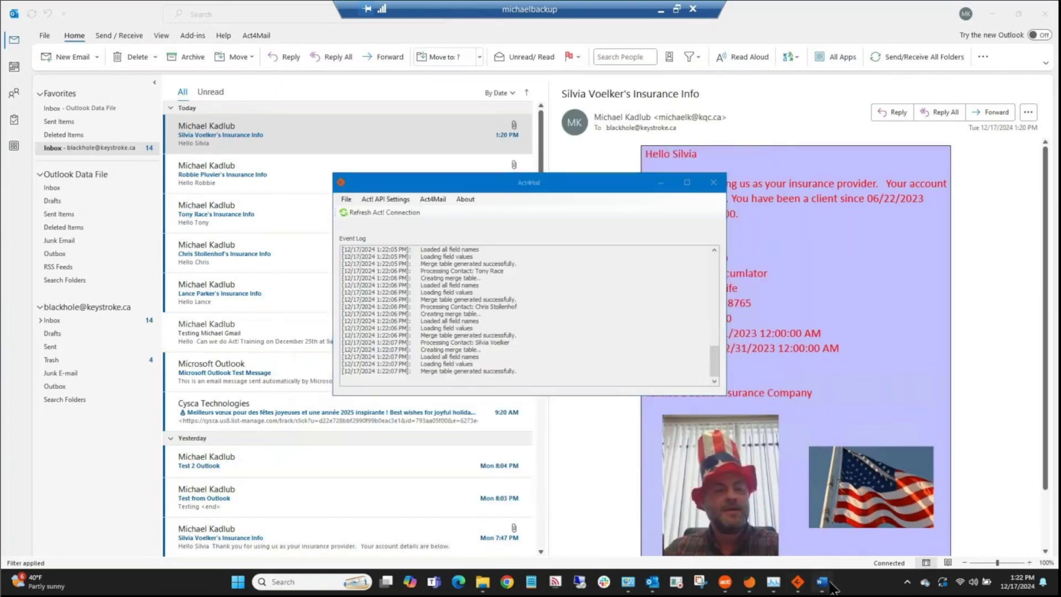
pyautogui.click(969, 12)
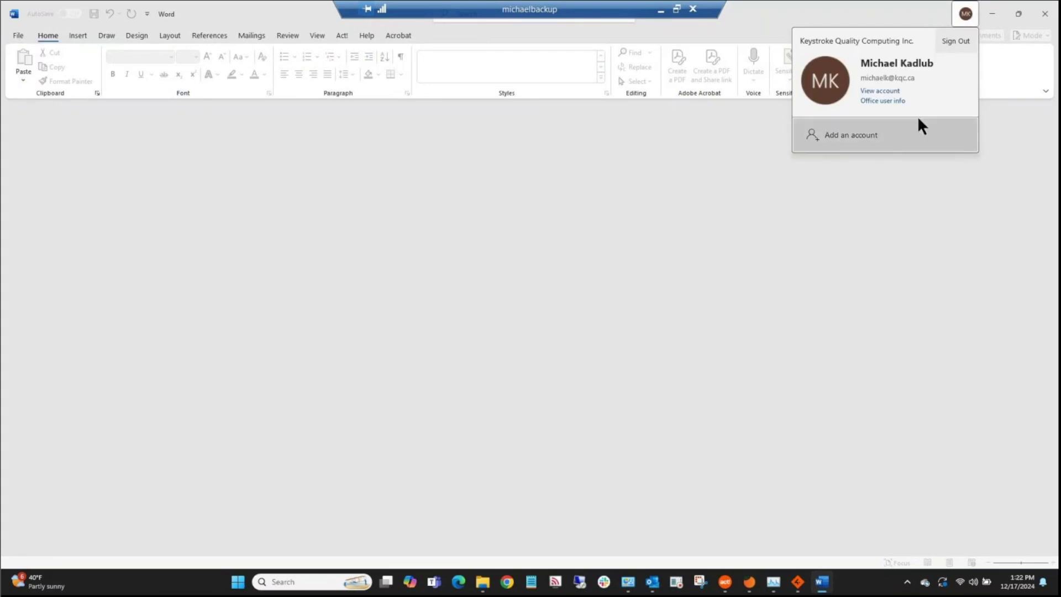
pyautogui.click(570, 248)
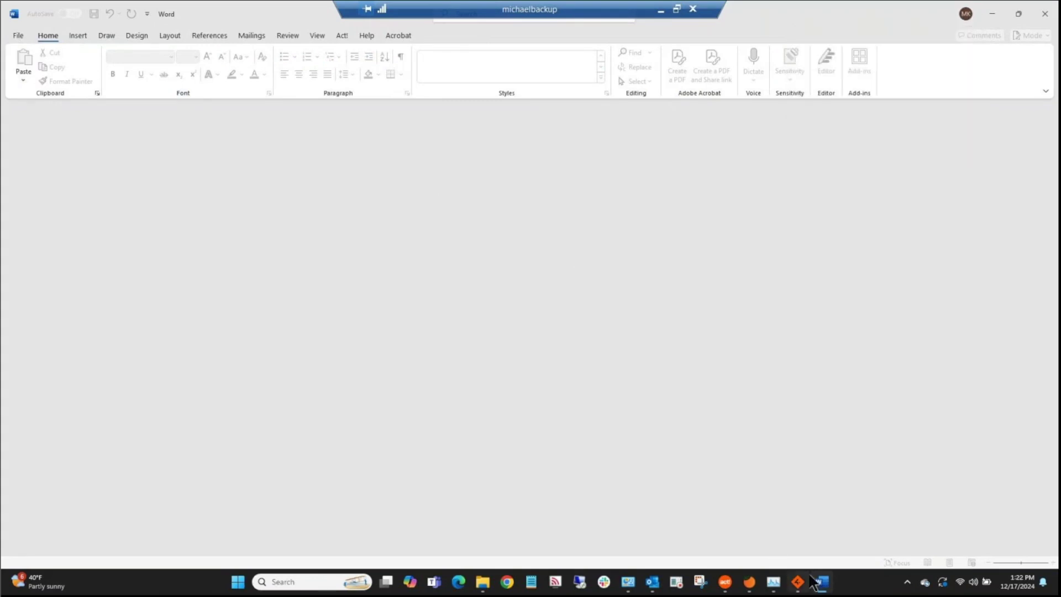
# Step: Switch to Act4Mail and start another Merge to Word using Insurance Info Template.a4tpl for the contacts in the Act4Mail Test Merging group
pyautogui.click(773, 582)
pyautogui.click(796, 582)
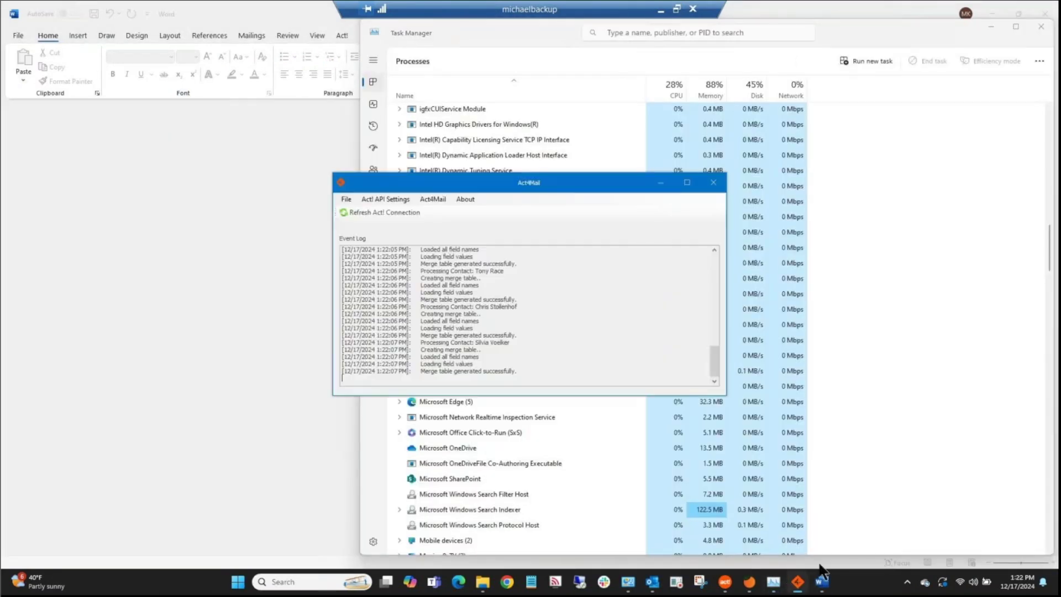
pyautogui.click(432, 198)
pyautogui.moveTo(483, 212)
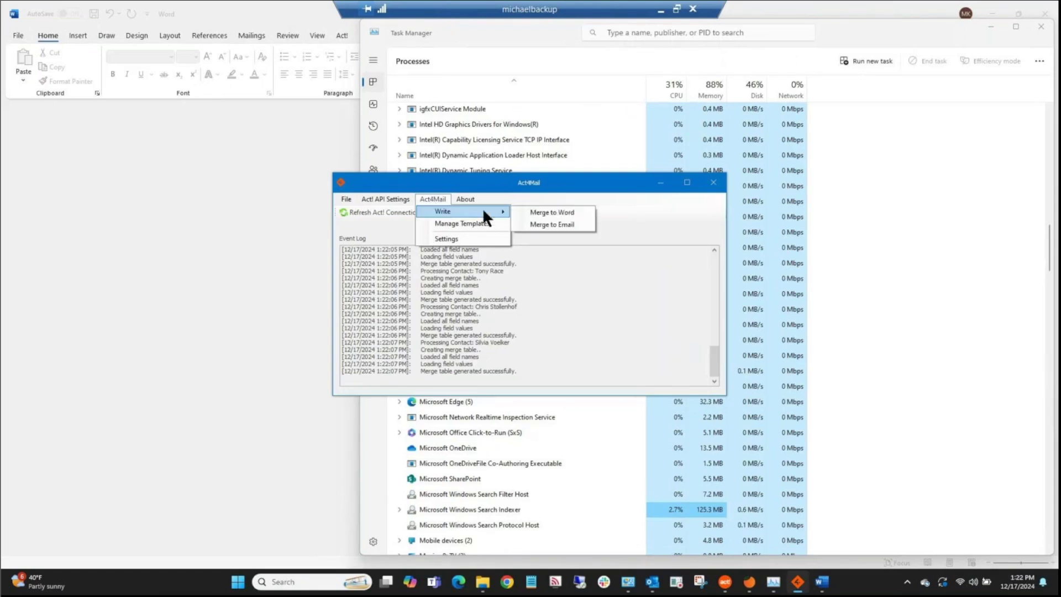
pyautogui.click(553, 211)
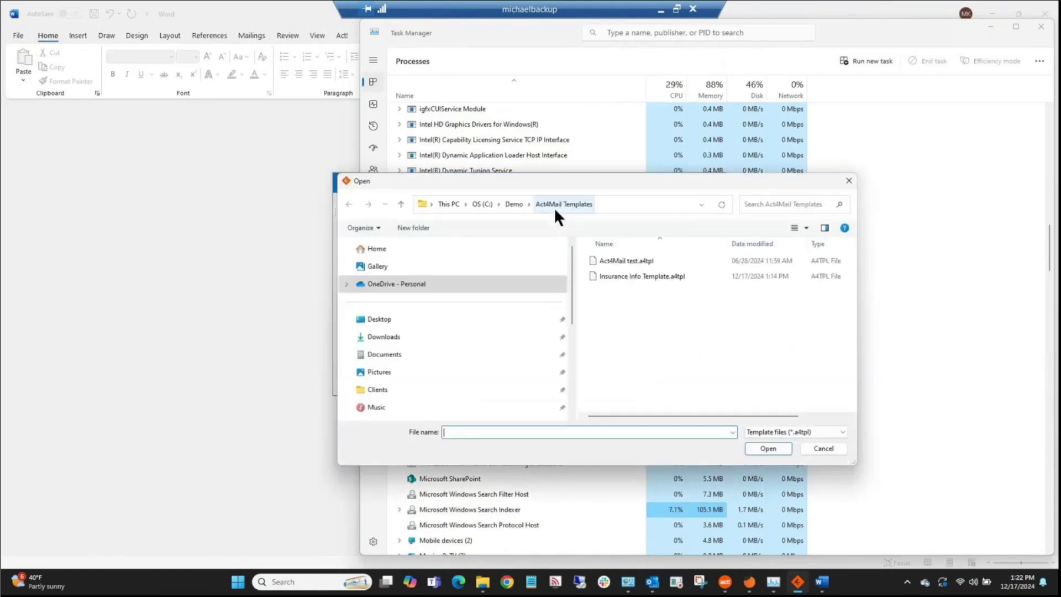
pyautogui.click(625, 275)
pyautogui.click(760, 448)
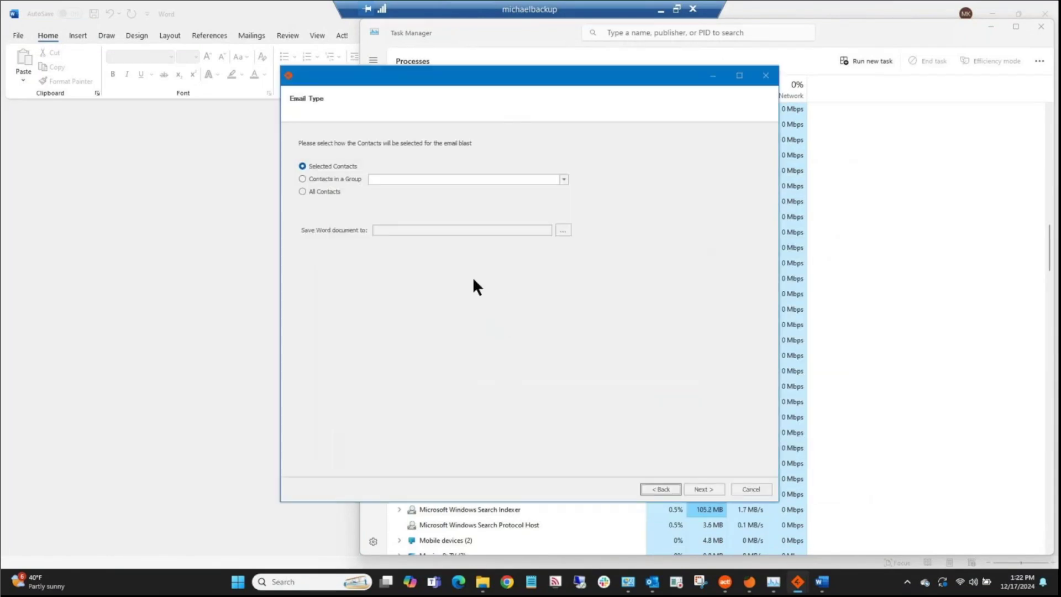
pyautogui.click(397, 179)
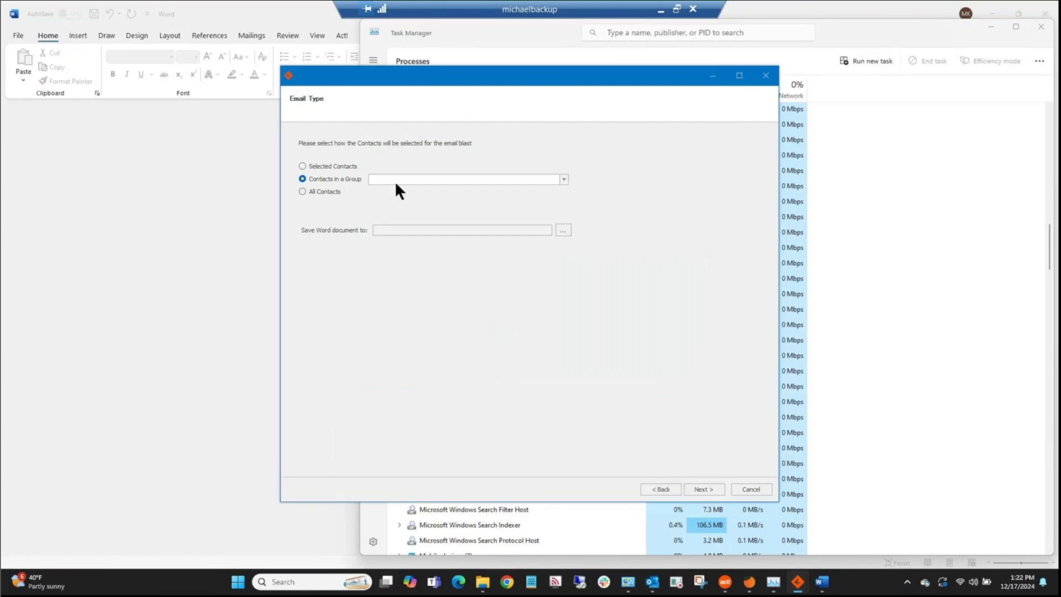
pyautogui.click(425, 196)
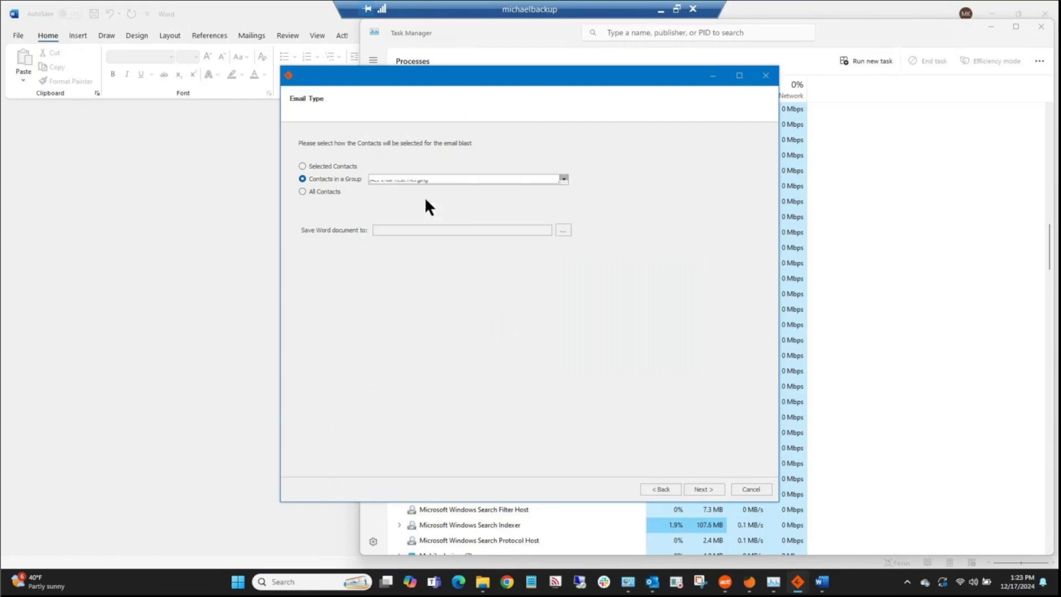
# Step: Set the Word document to save as Test Merge in C:\Demo, replacing the existing file, and run the merge
pyautogui.click(559, 231)
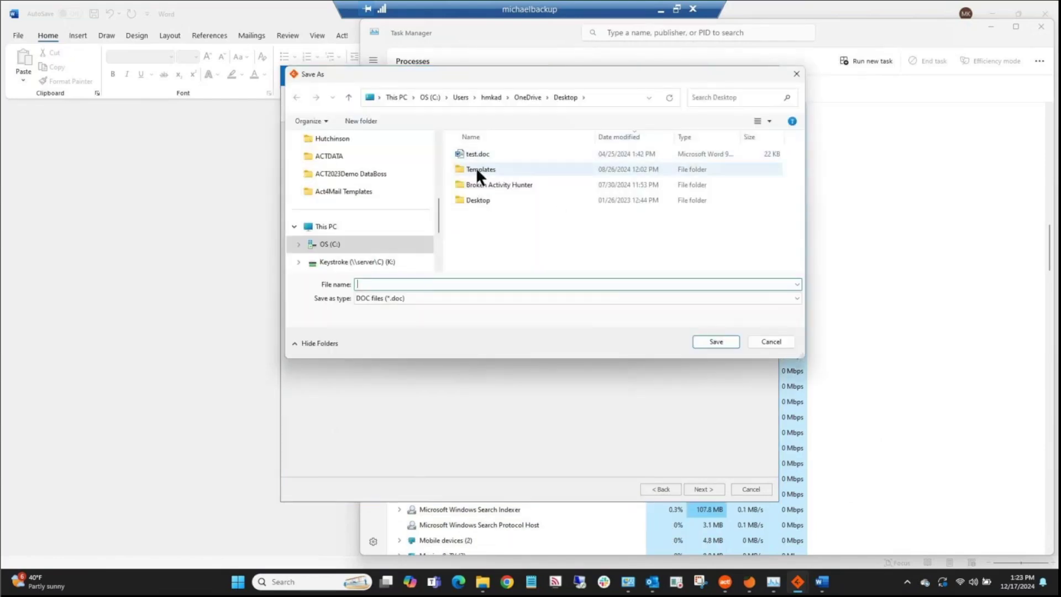
pyautogui.click(360, 245)
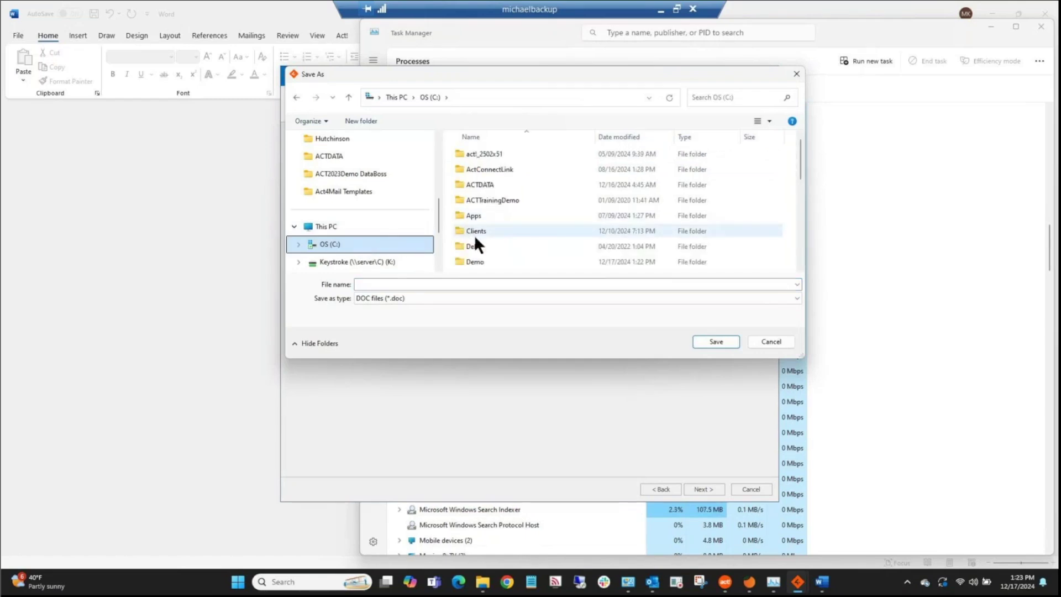
pyautogui.doubleClick(472, 261)
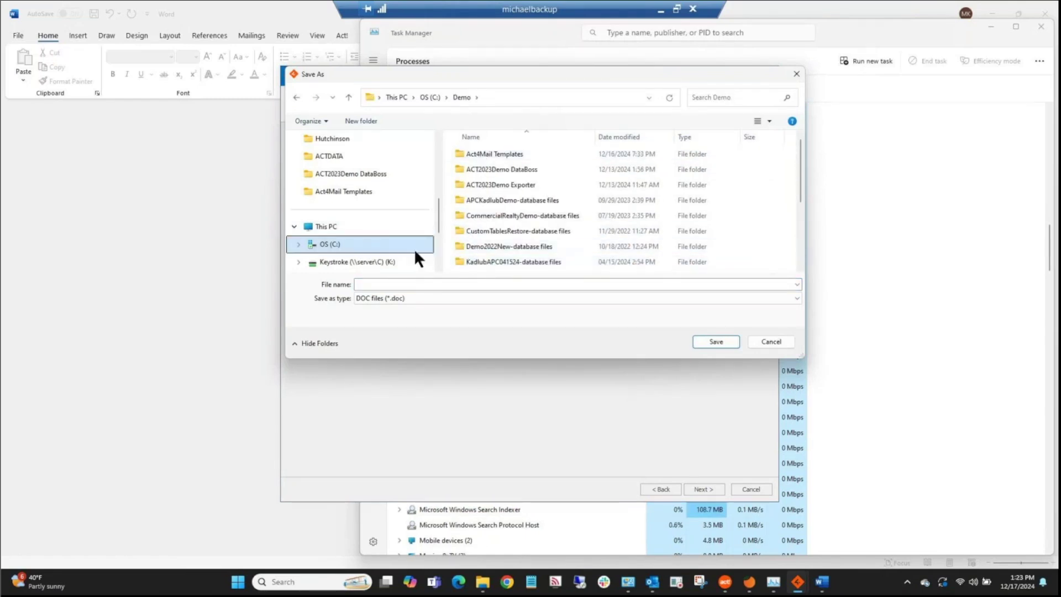
pyautogui.click(386, 284)
pyautogui.write('Test Merg')
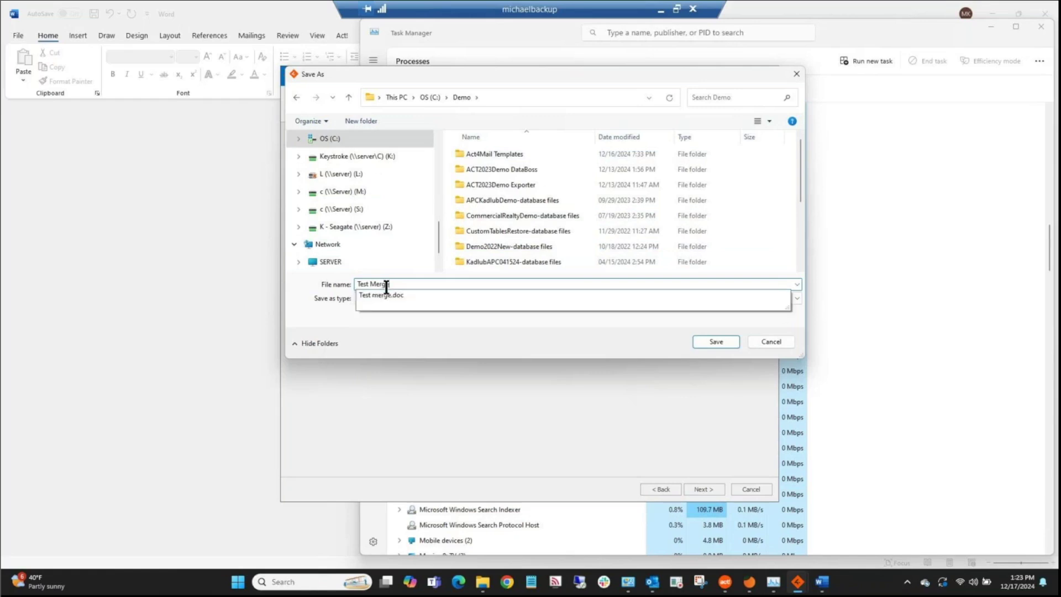
pyautogui.press('Tab')
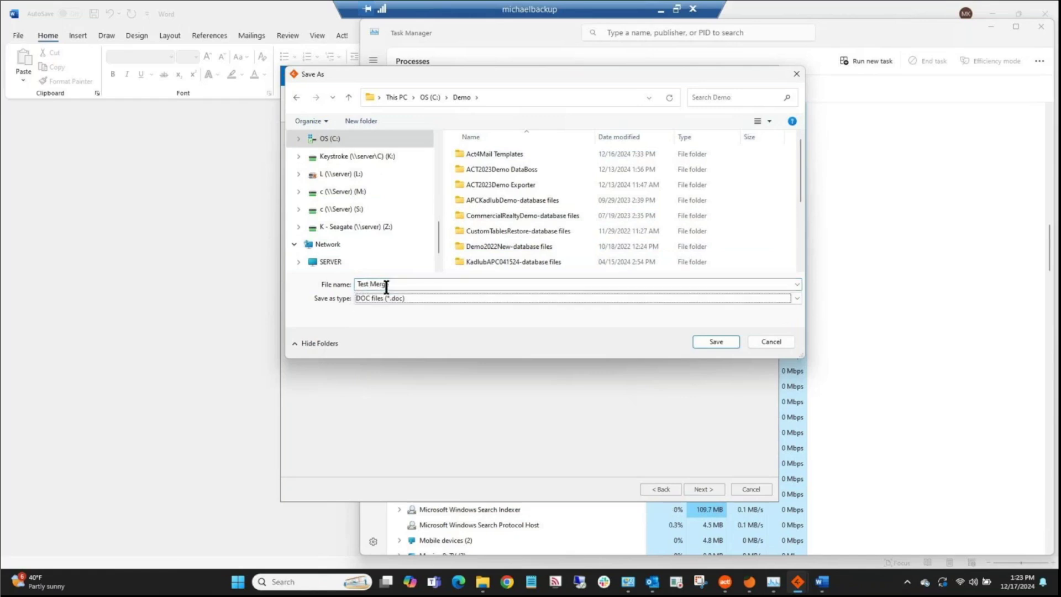
pyautogui.click(721, 341)
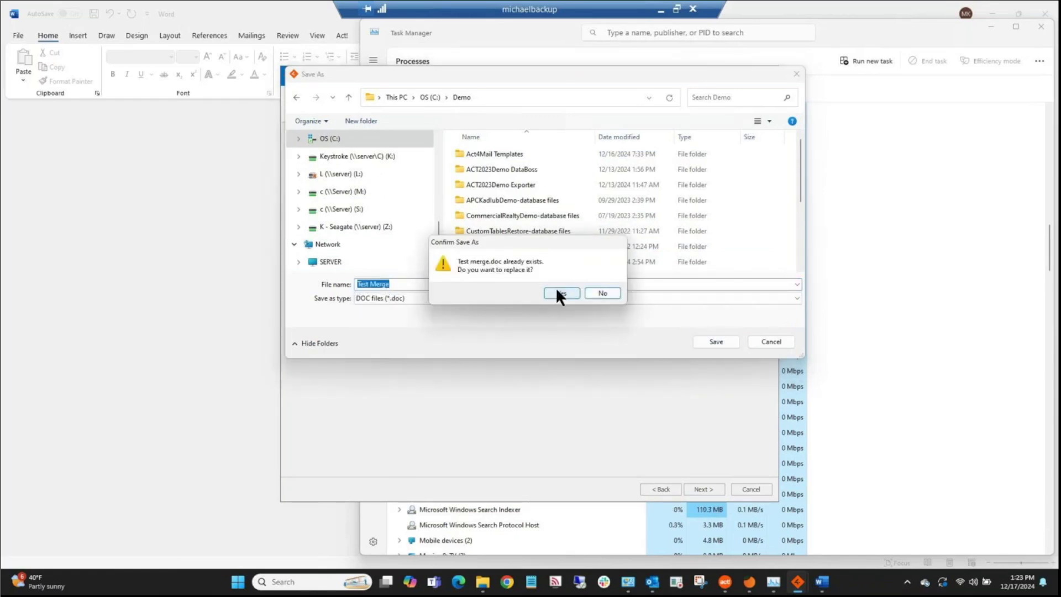
pyautogui.click(558, 293)
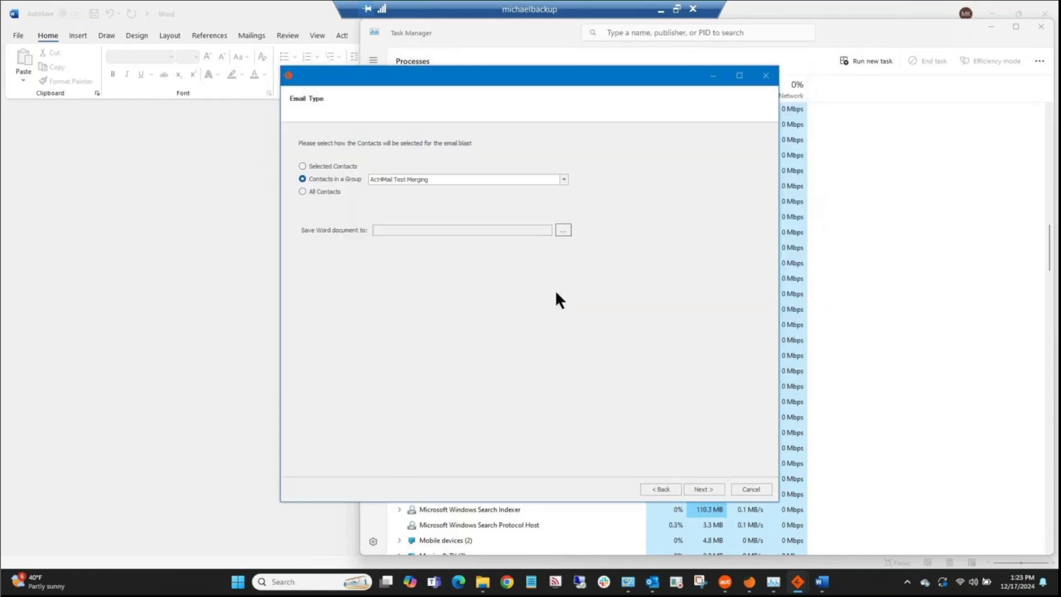
pyautogui.click(692, 488)
pyautogui.click(692, 487)
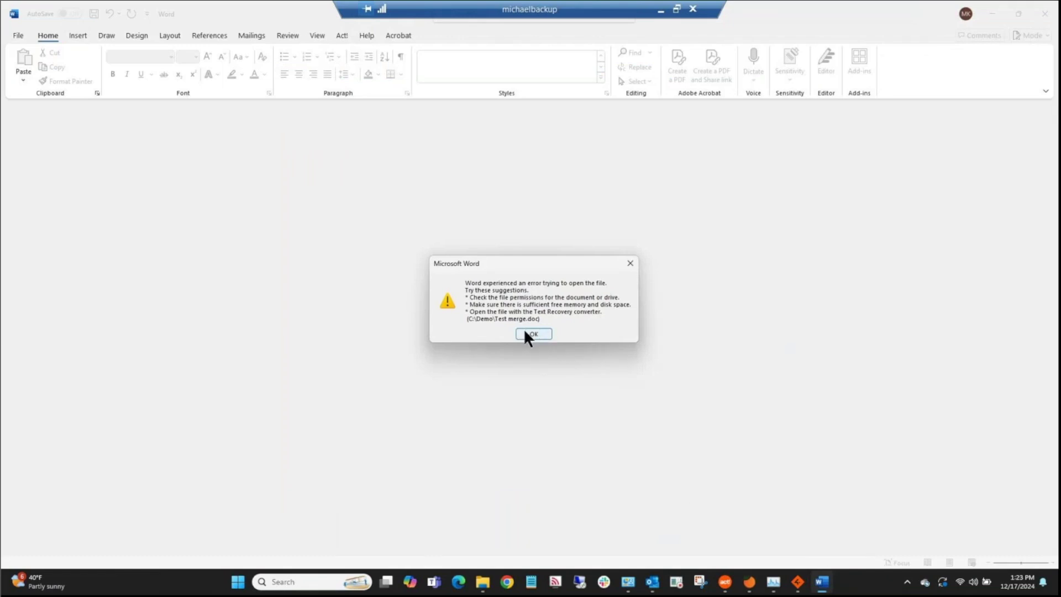
# Step: Dismiss the Word error about opening the merged document and finish the Act4Mail merge wizard
pyautogui.click(526, 334)
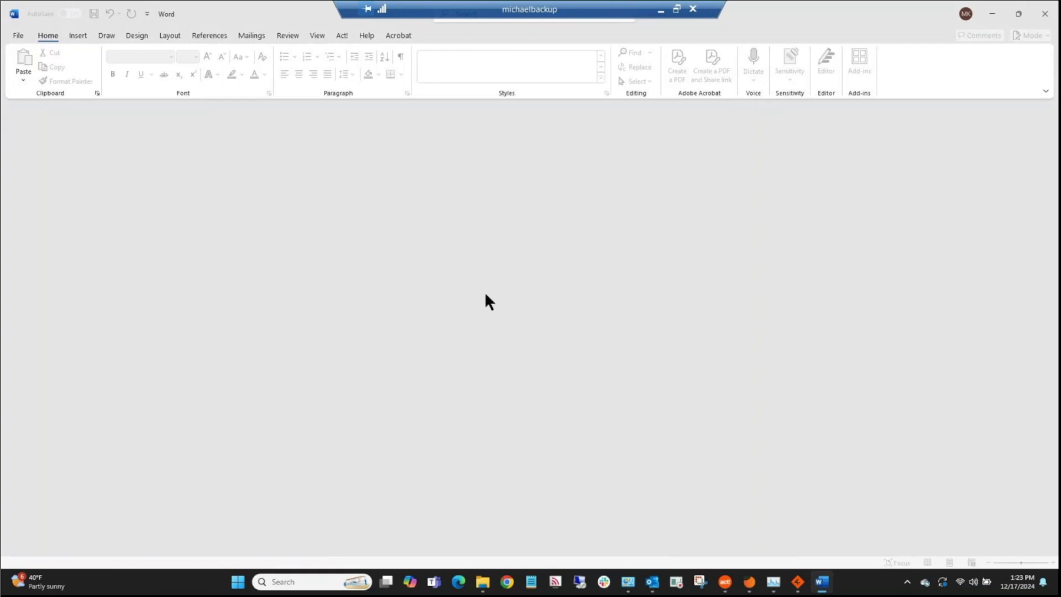
pyautogui.moveTo(797, 581)
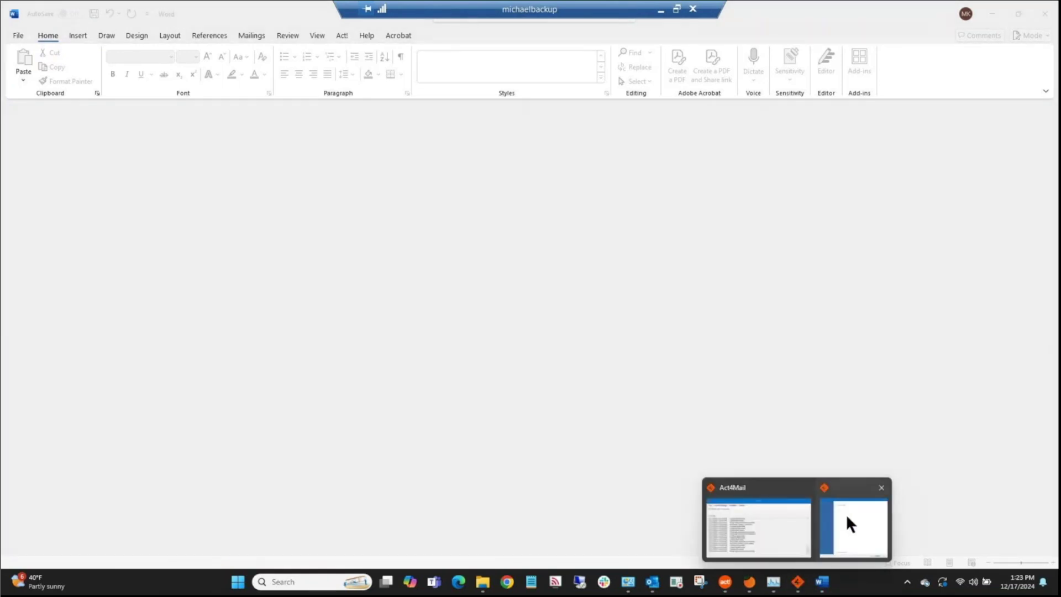
pyautogui.click(845, 513)
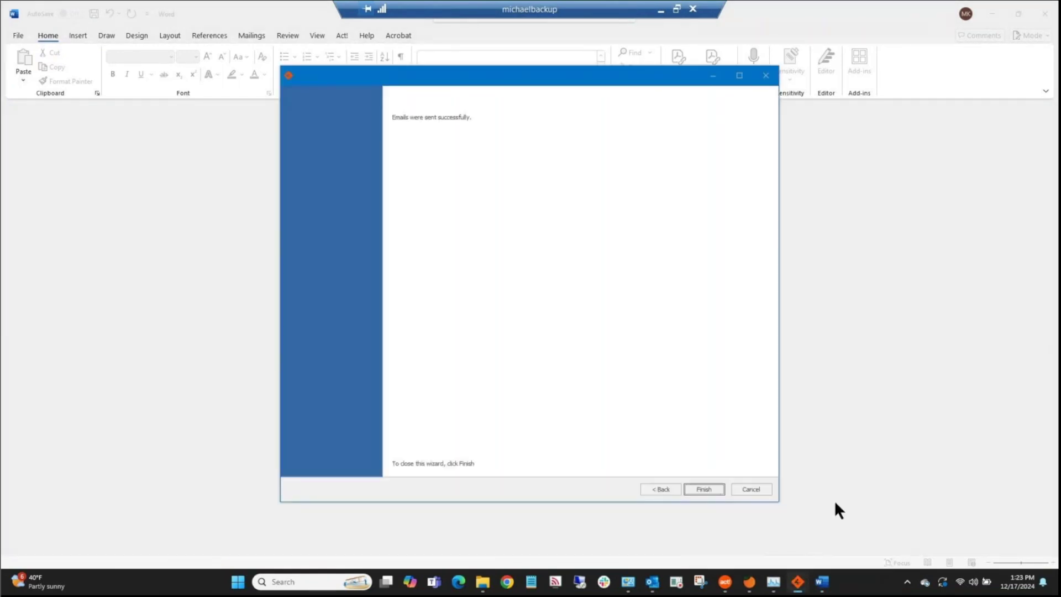
pyautogui.click(704, 490)
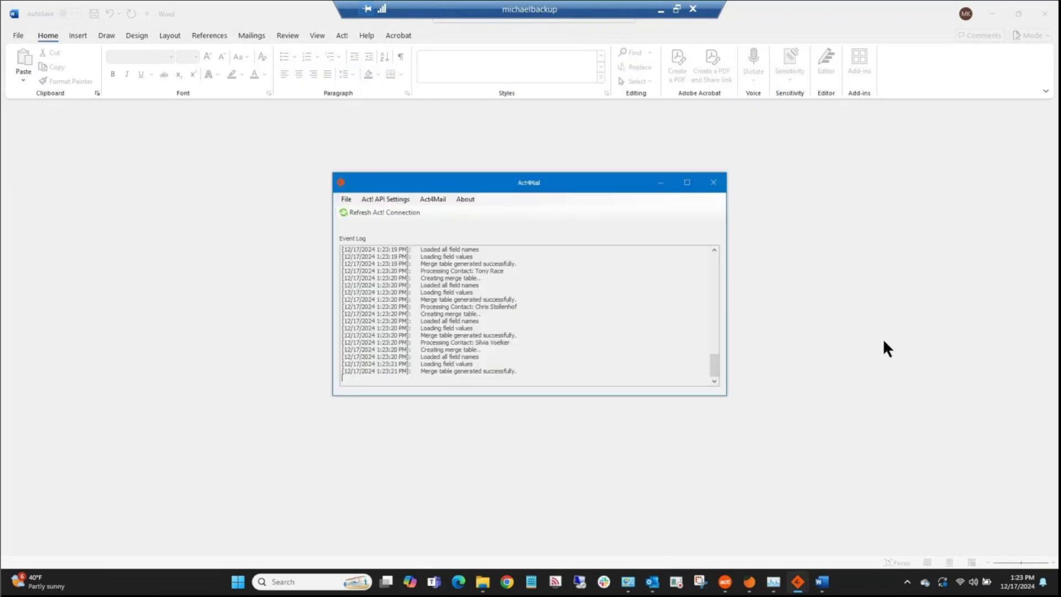
# Step: Minimize Word and close the Task Manager and Act4Mail windows, leaving the Outlook inbox in front
pyautogui.click(987, 9)
pyautogui.click(989, 9)
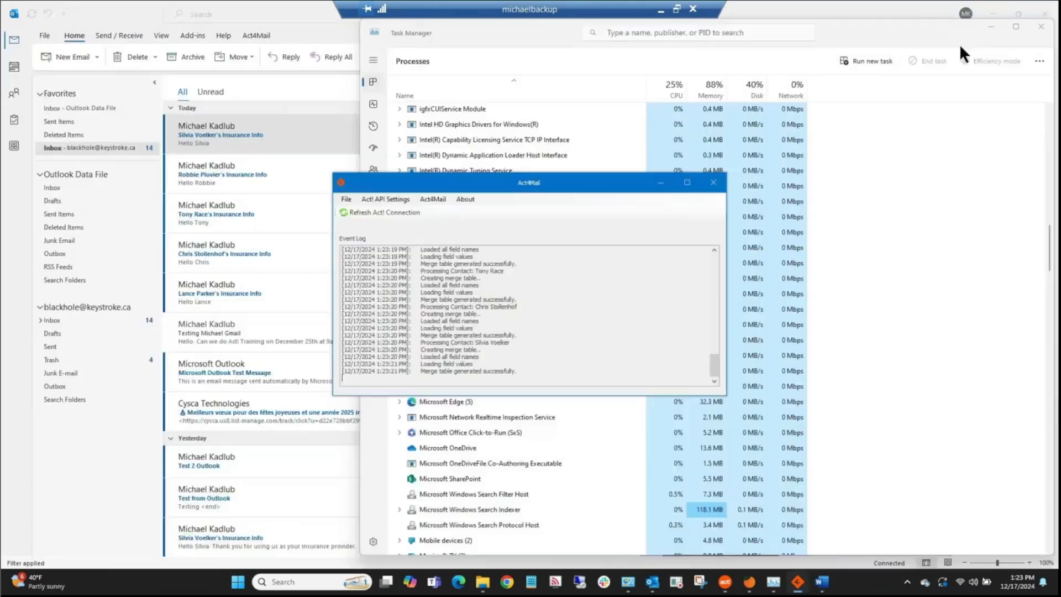
pyautogui.click(1035, 37)
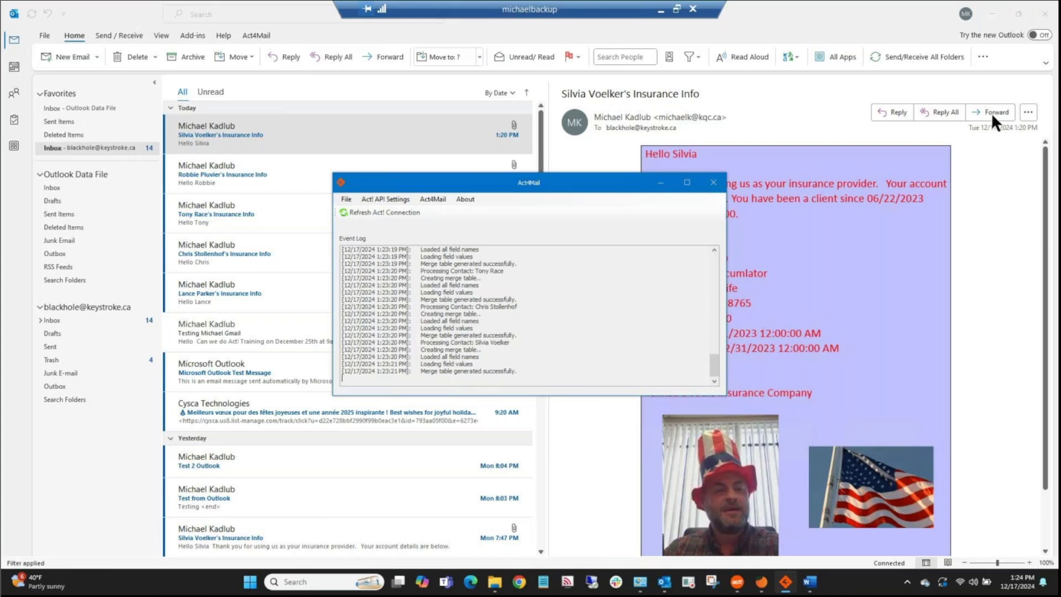
pyautogui.click(713, 182)
pyautogui.click(336, 583)
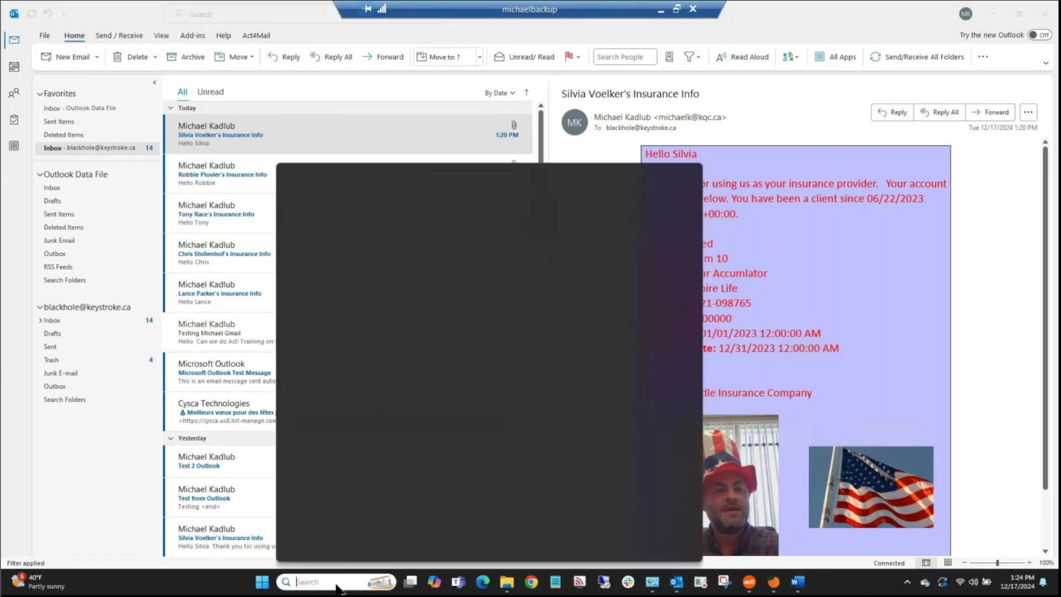
pyautogui.write('act4m')
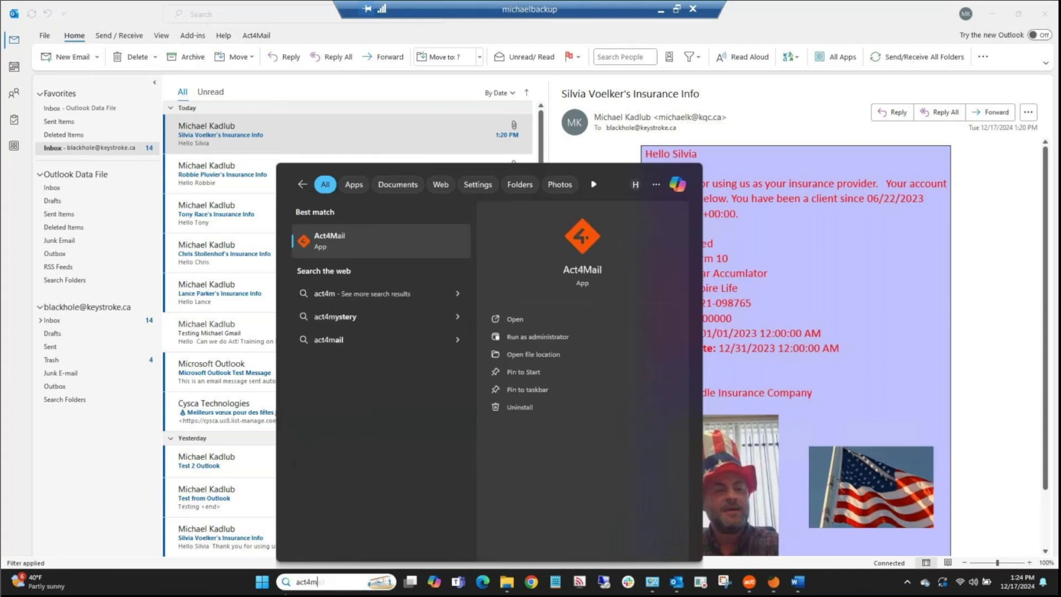
pyautogui.click(989, 492)
# Step: Launch Act4Mail from the full list of installed apps in Windows
pyautogui.press('super')
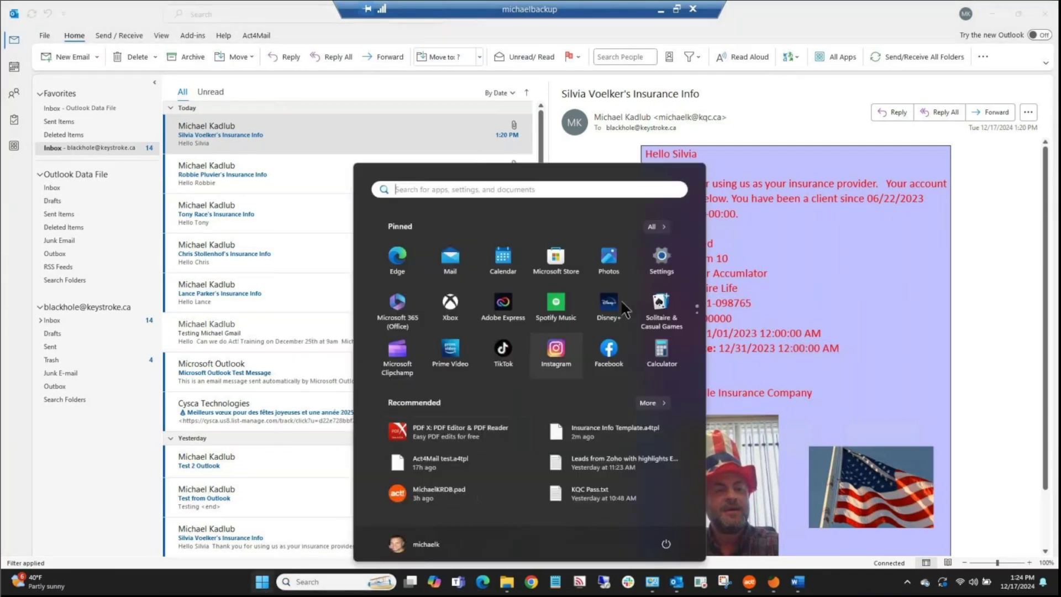
pyautogui.click(655, 229)
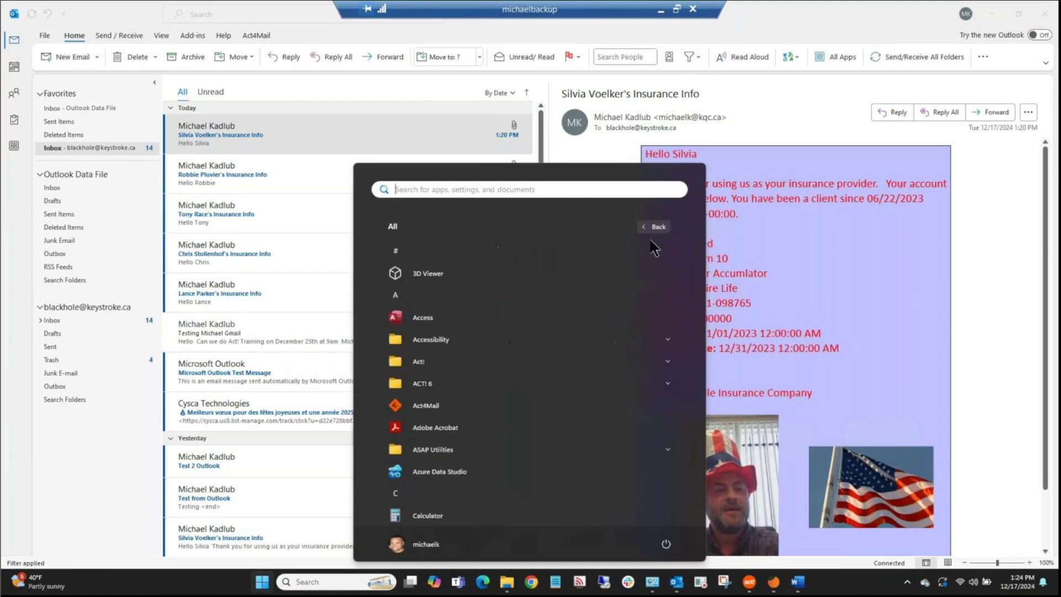
pyautogui.click(441, 411)
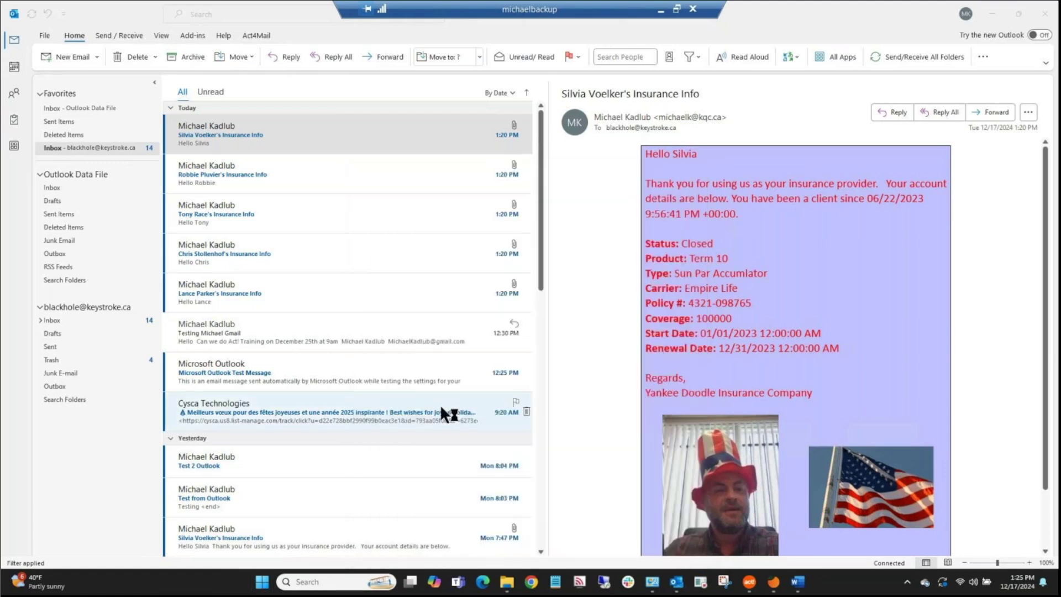